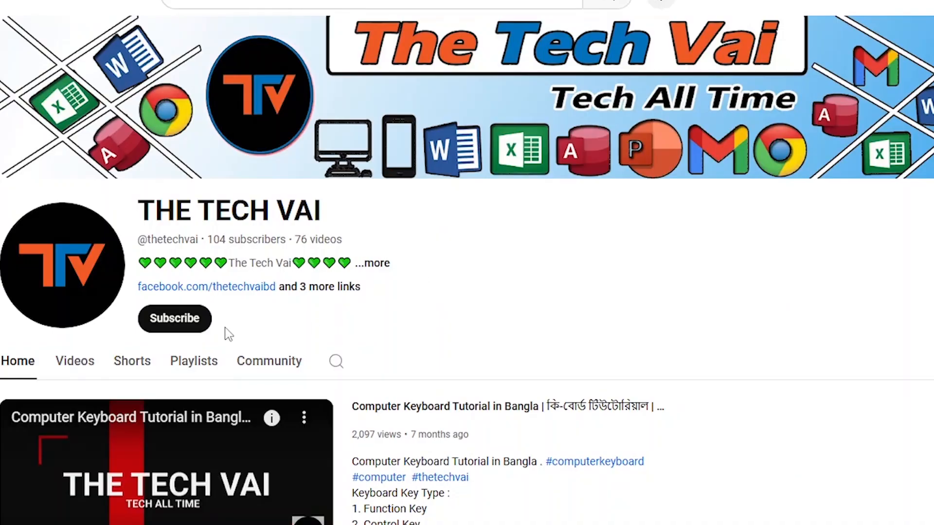
Subscribe to THE TECH VAI channel and choose its notification preference
click(191, 325)
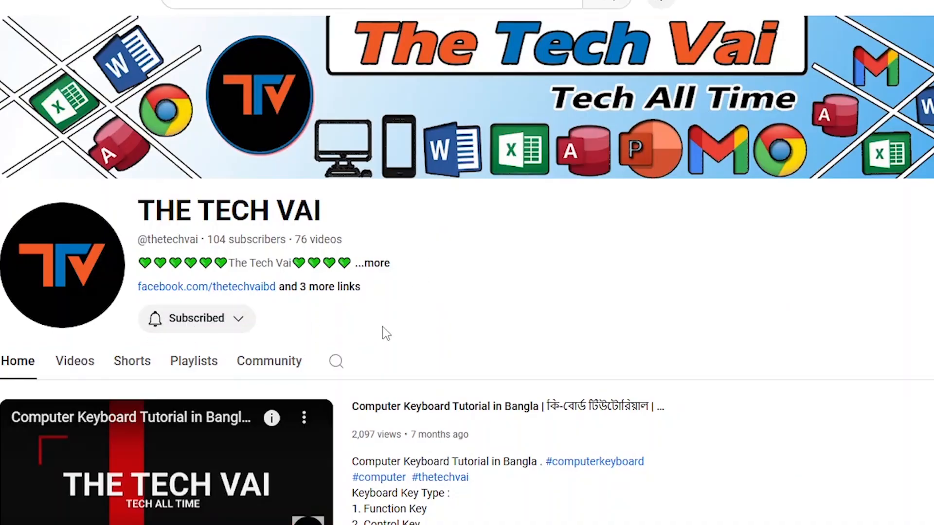
click(238, 318)
click(237, 346)
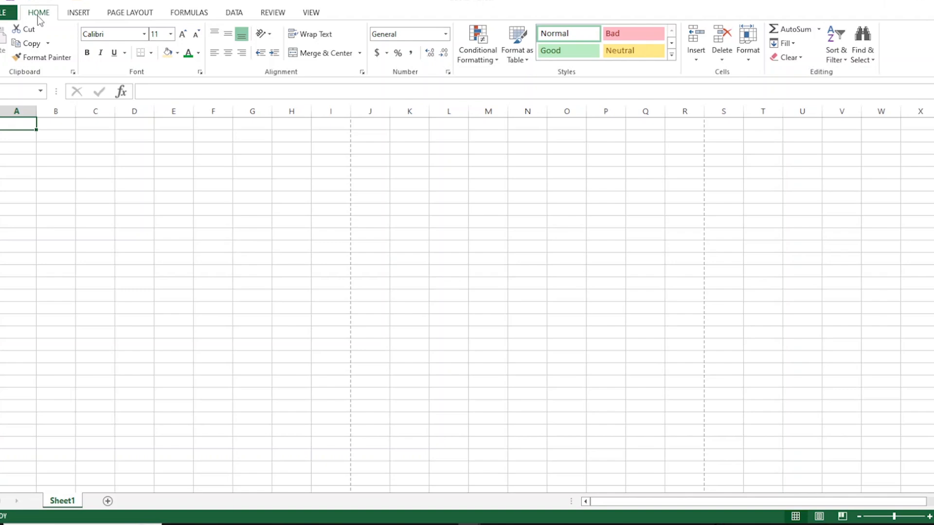
Switch to the Book1 workbook in Excel and add a new worksheet after Sheet2
click(68, 14)
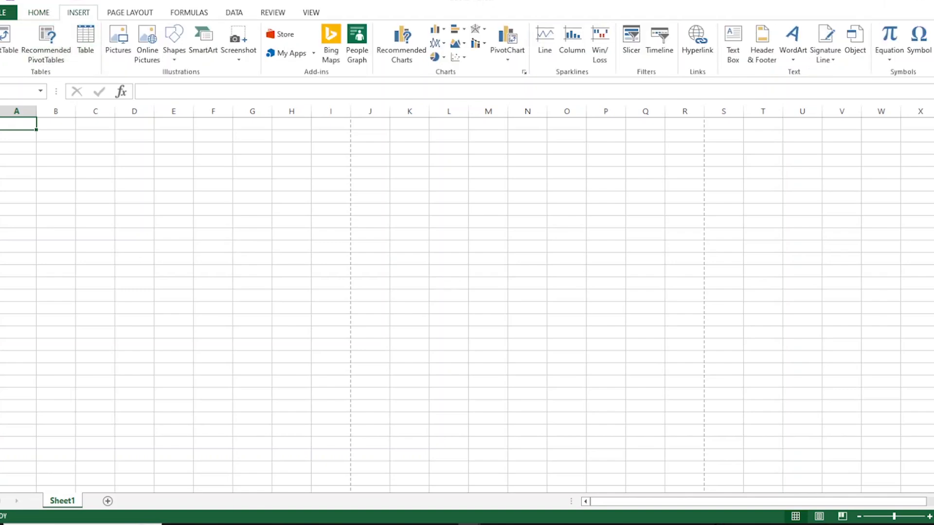
mouse_move(450, 519)
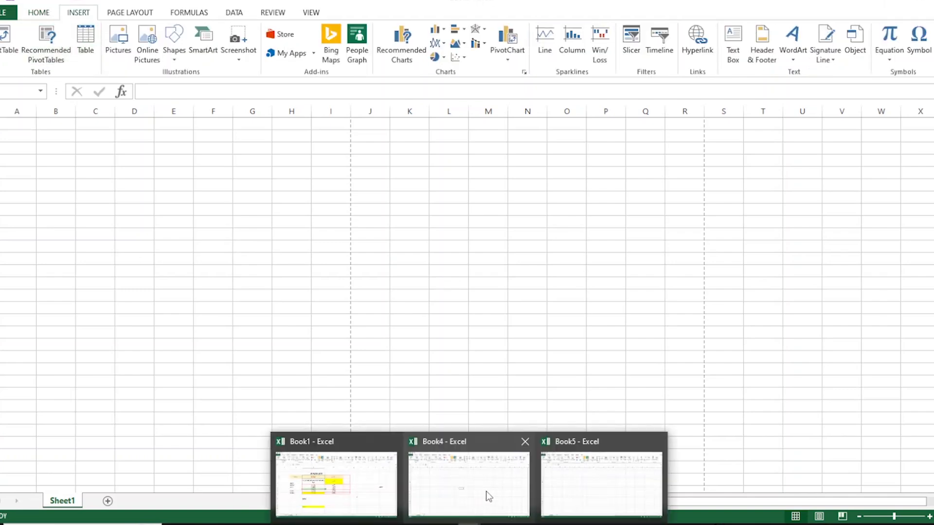
click(360, 482)
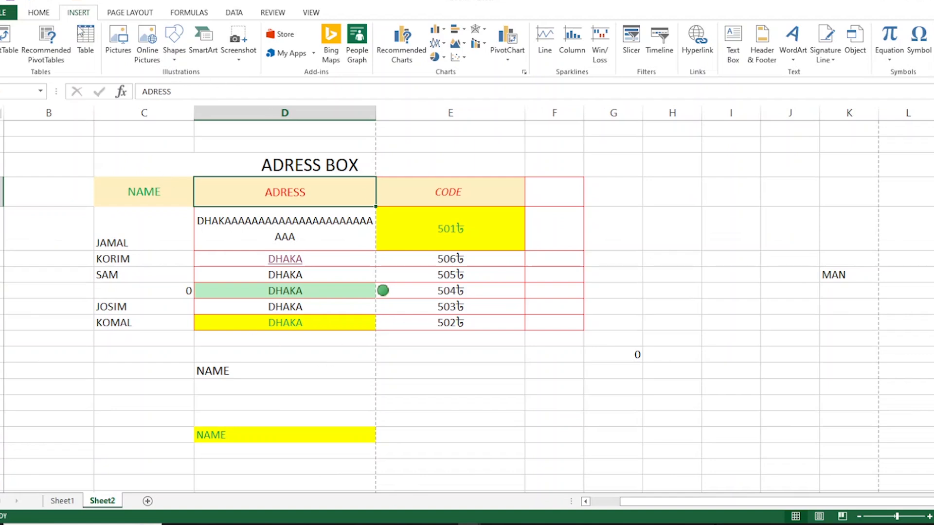
scroll(411, 338, down, 5)
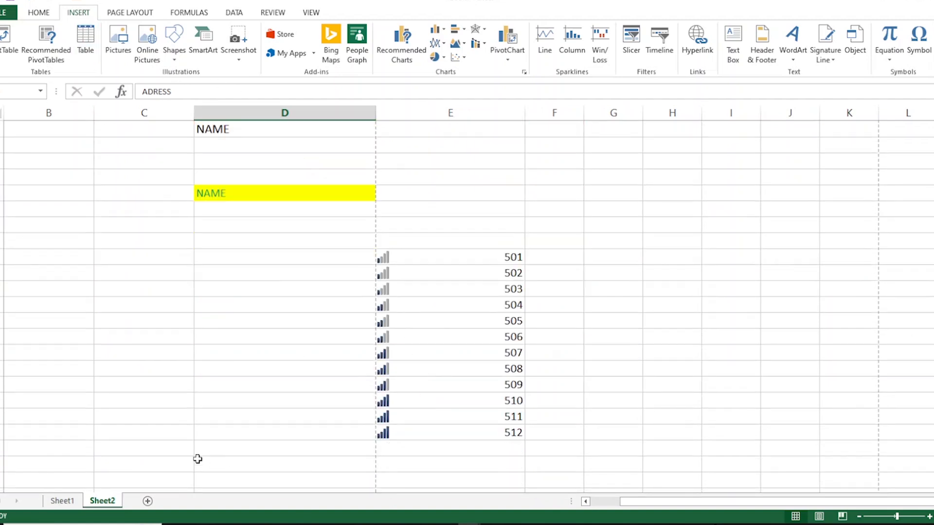
click(175, 501)
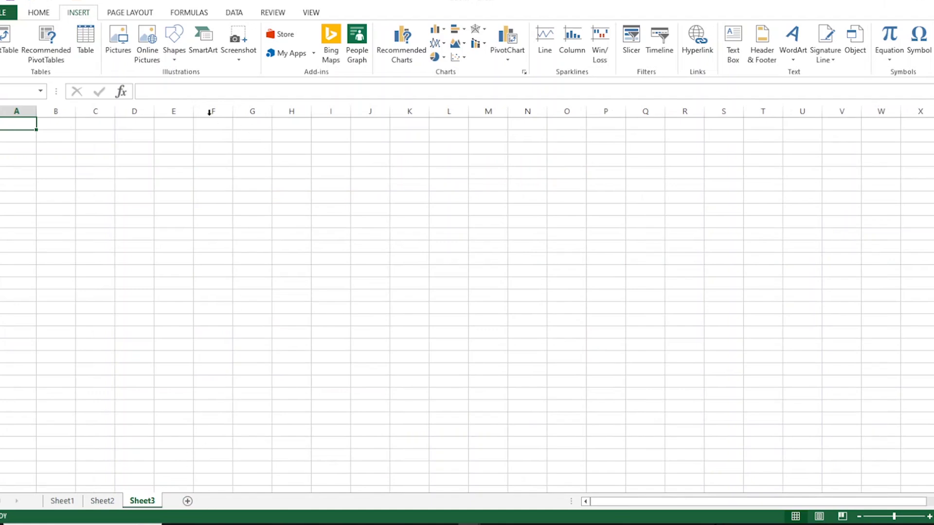
Create a table without existing headers from the range C3:M20 and look at the Column1 filter options
drag(91, 147, 482, 357)
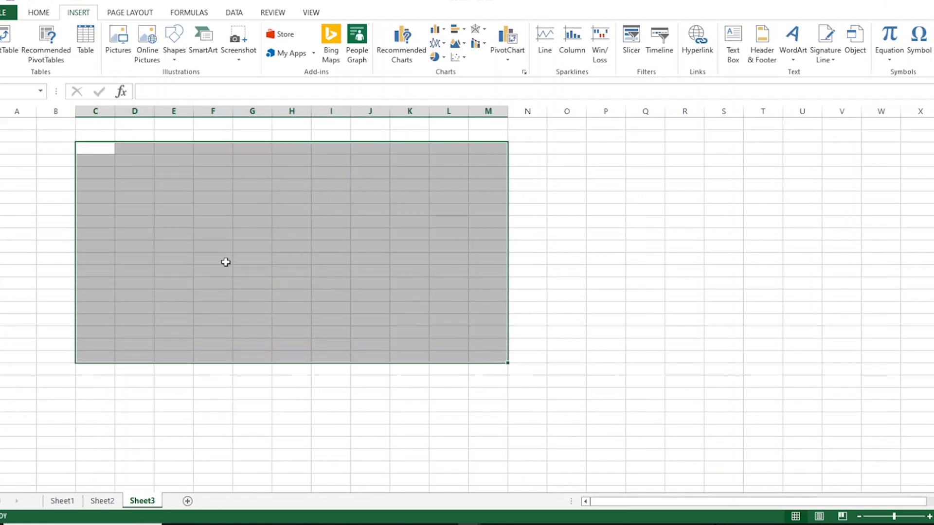
click(87, 42)
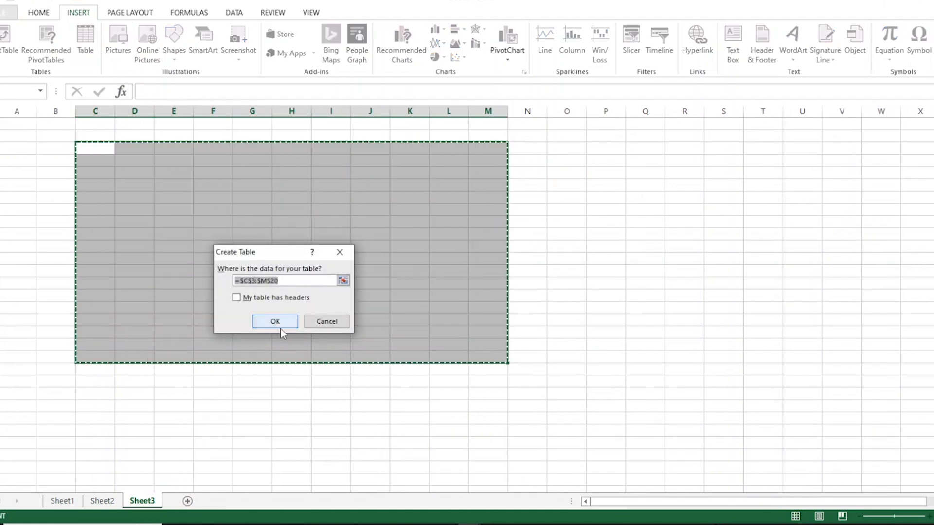
click(275, 323)
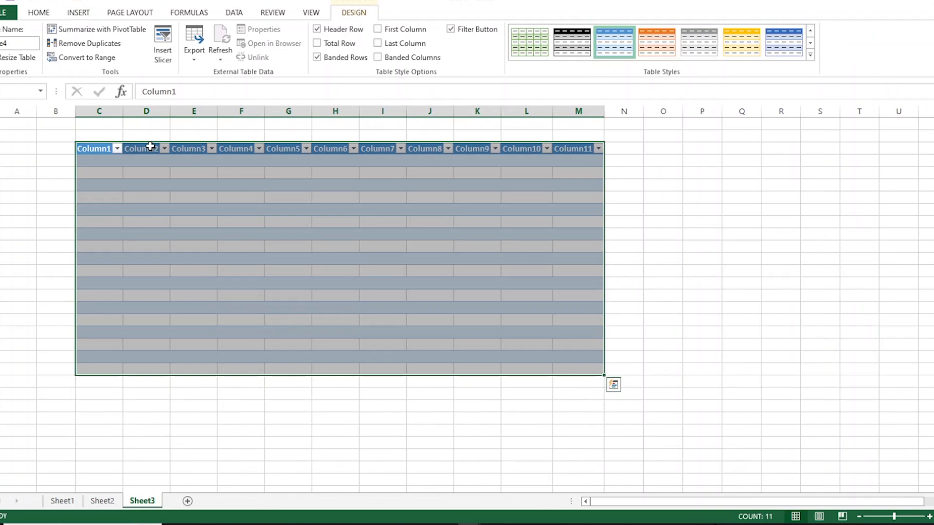
click(118, 148)
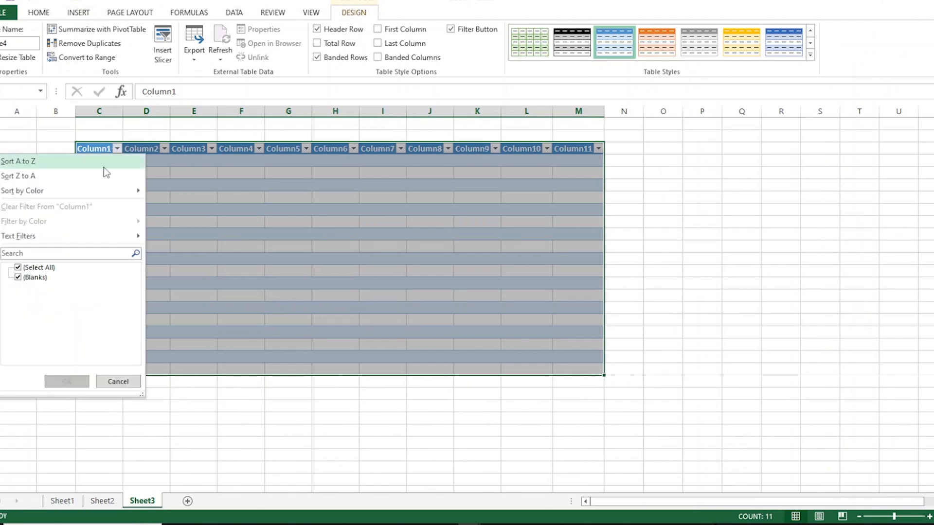
click(155, 187)
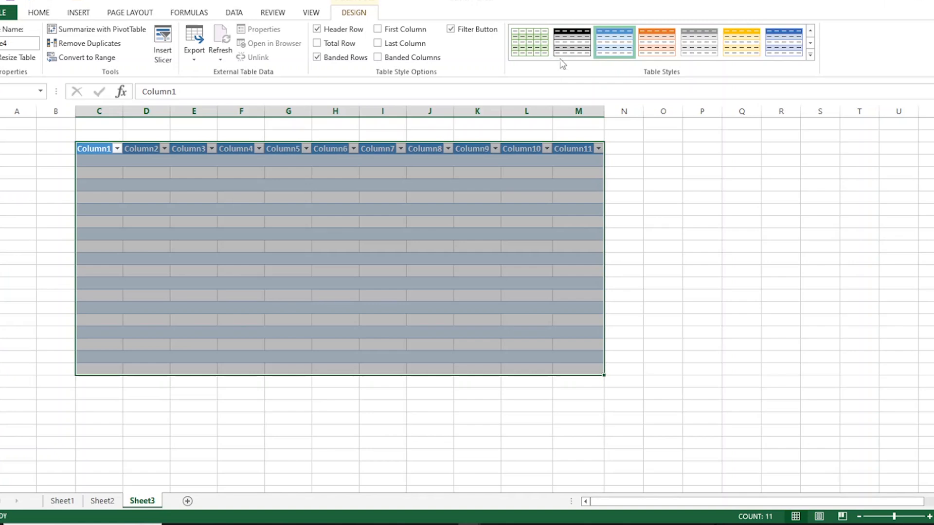
Try the orange, gold and green table styles, apply the dark blue banded medium style, and view the full style gallery
click(687, 45)
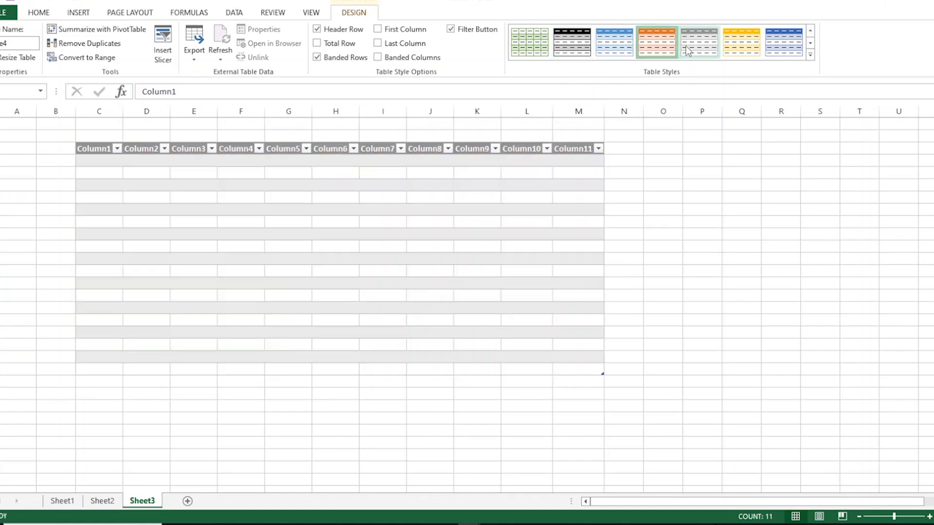
click(743, 48)
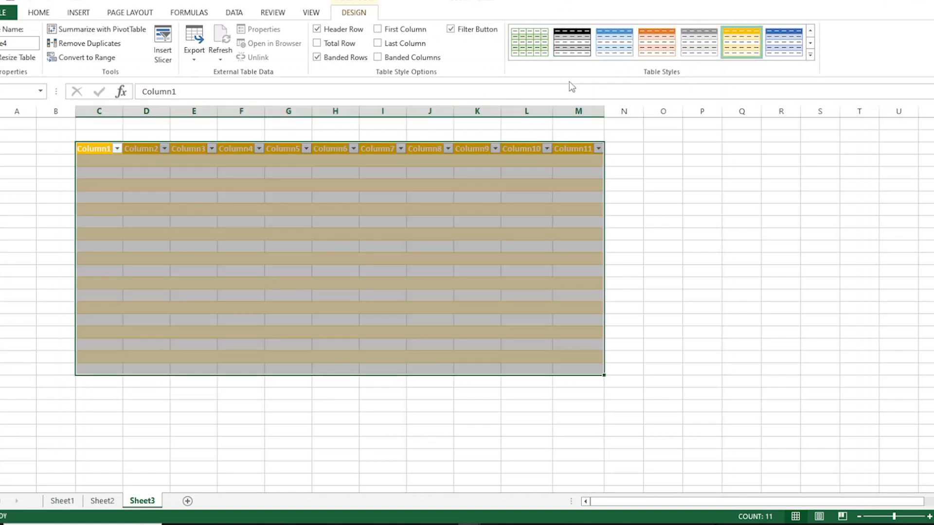
click(535, 48)
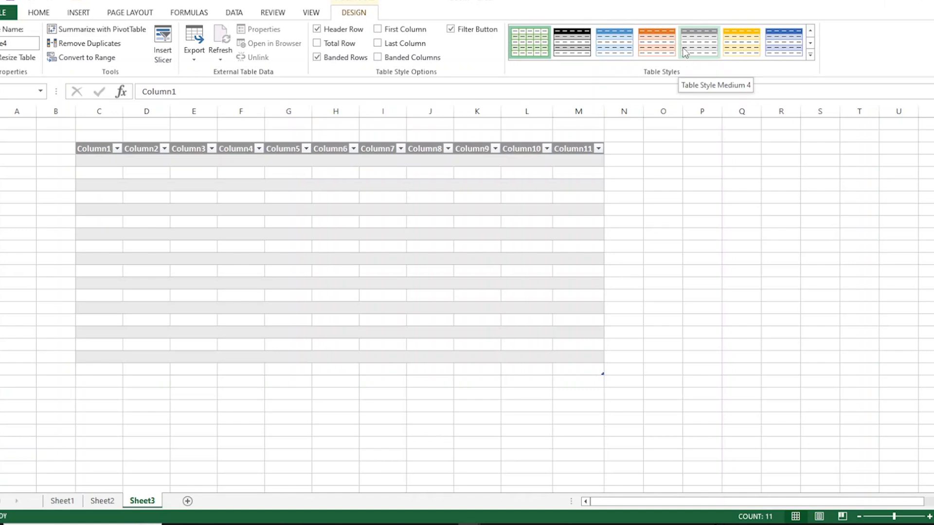
click(784, 50)
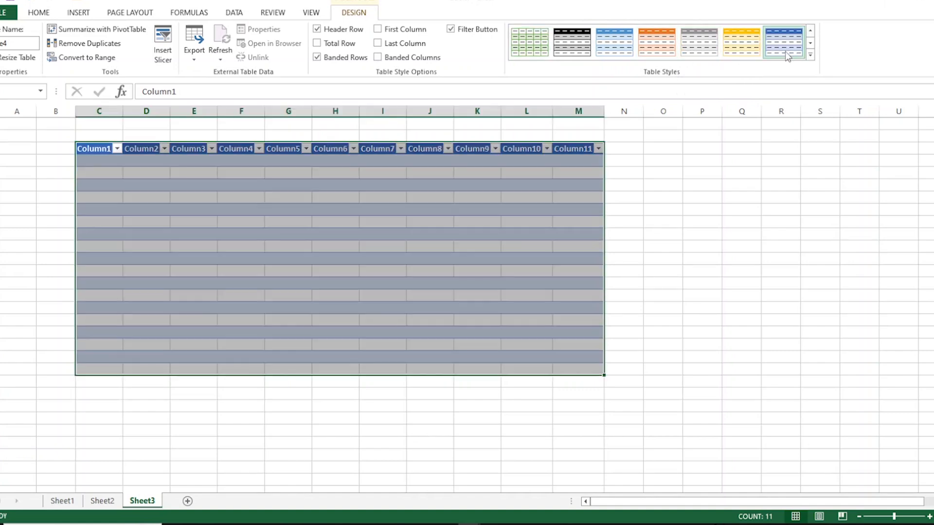
click(810, 55)
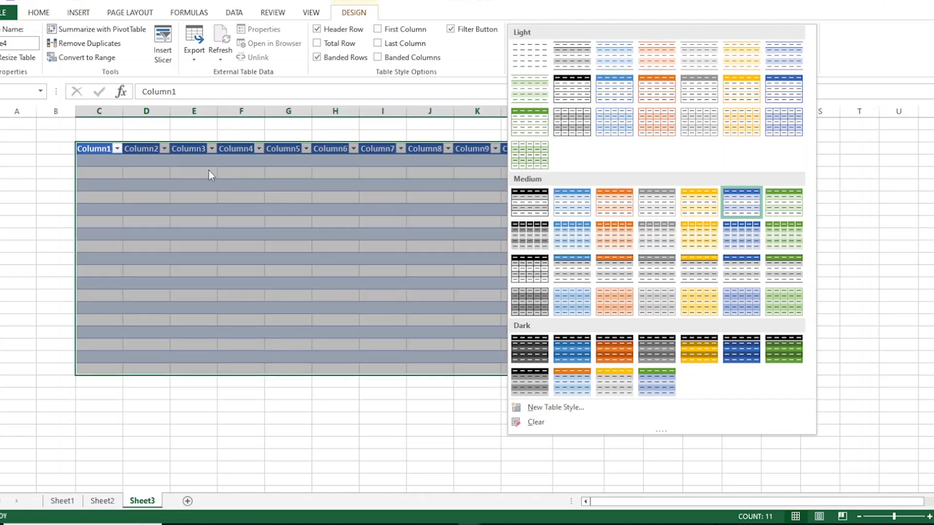
click(209, 171)
Select the first cell under the Column3 header and examine that column's sort and filter options
click(204, 162)
click(211, 149)
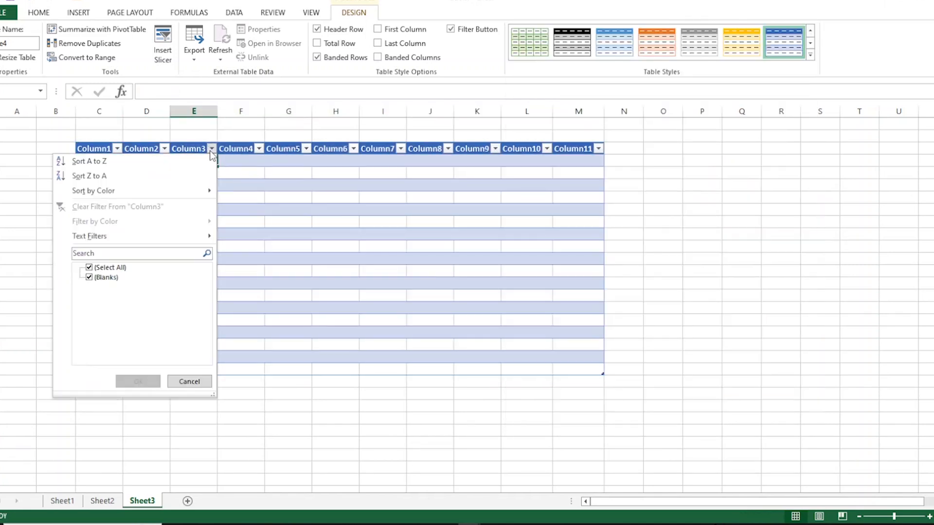
click(252, 205)
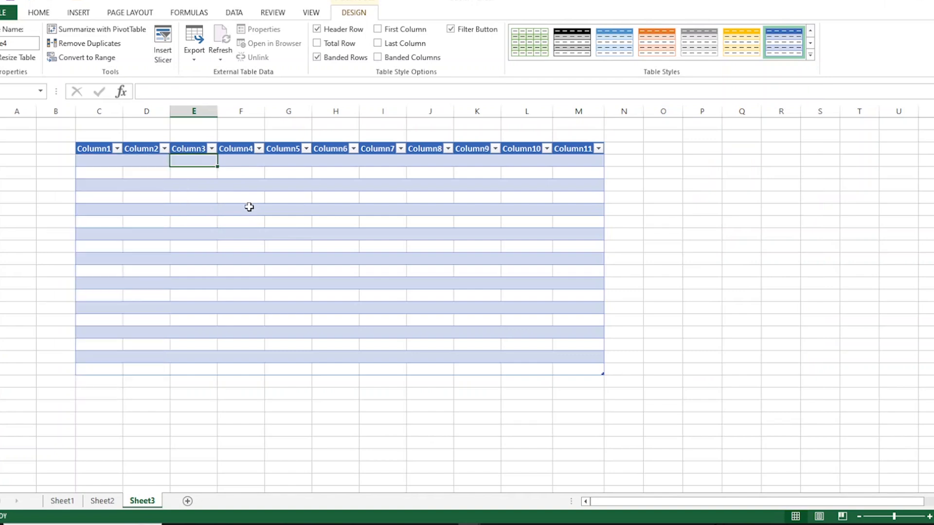
Insert the picture thetechvai .png from the Desktop folder into the worksheet
click(78, 12)
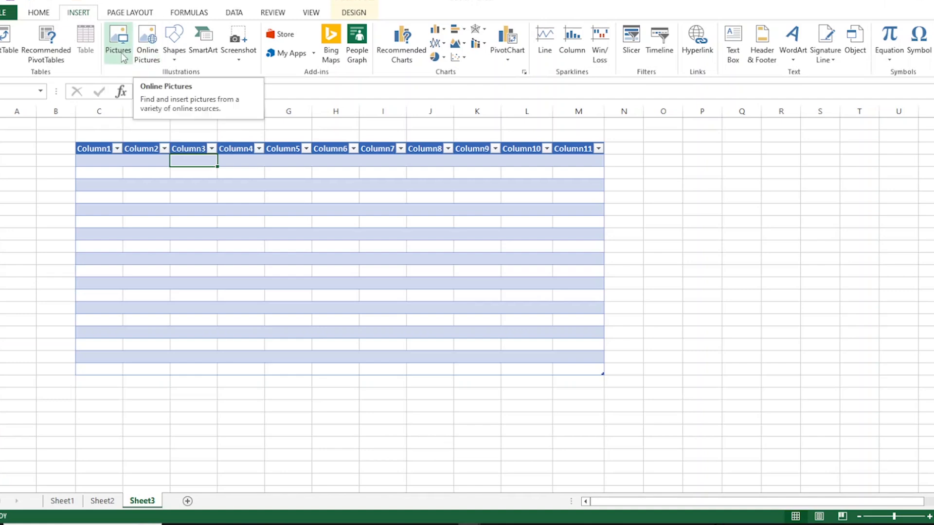
click(122, 56)
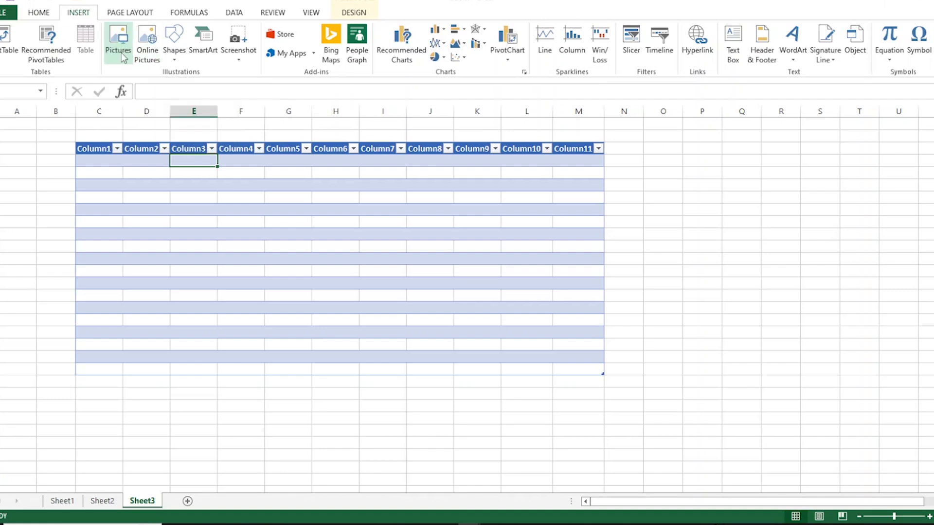
click(32, 92)
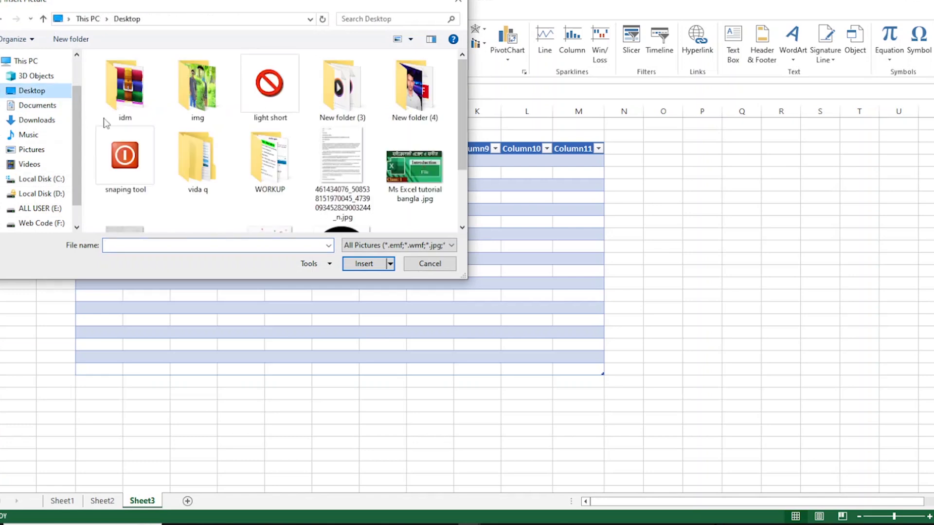
scroll(271, 214, down, 2)
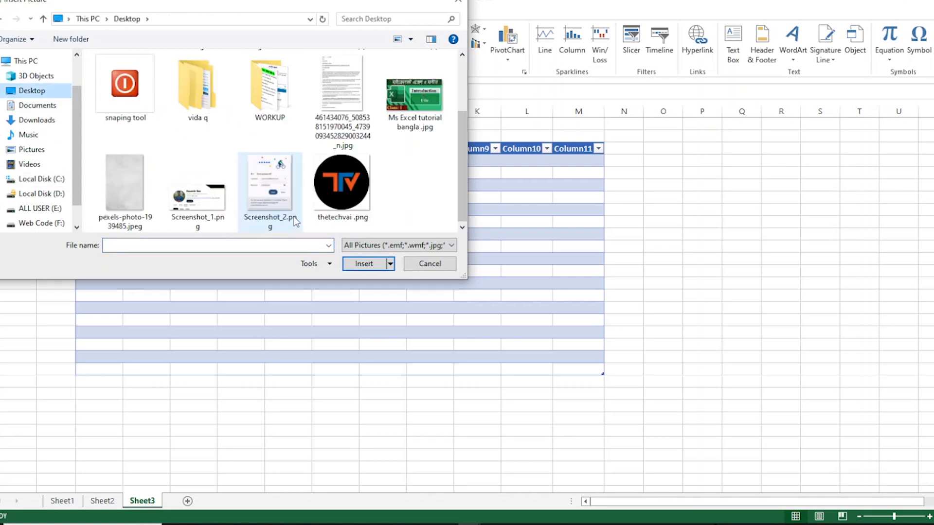
double_click(346, 183)
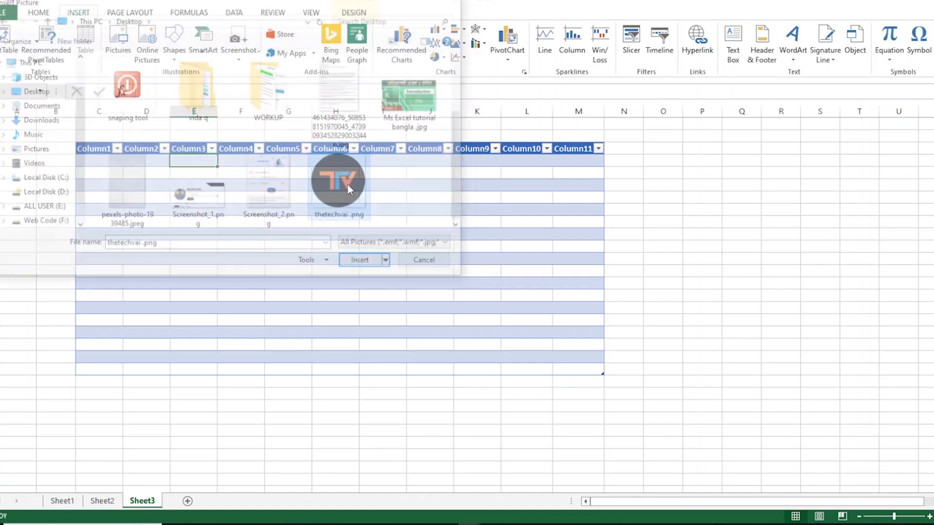
Shrink the logo picture to about 4.03" by 4.03" and move it just beyond the table's Column11 edge
scroll(378, 327, down, 2)
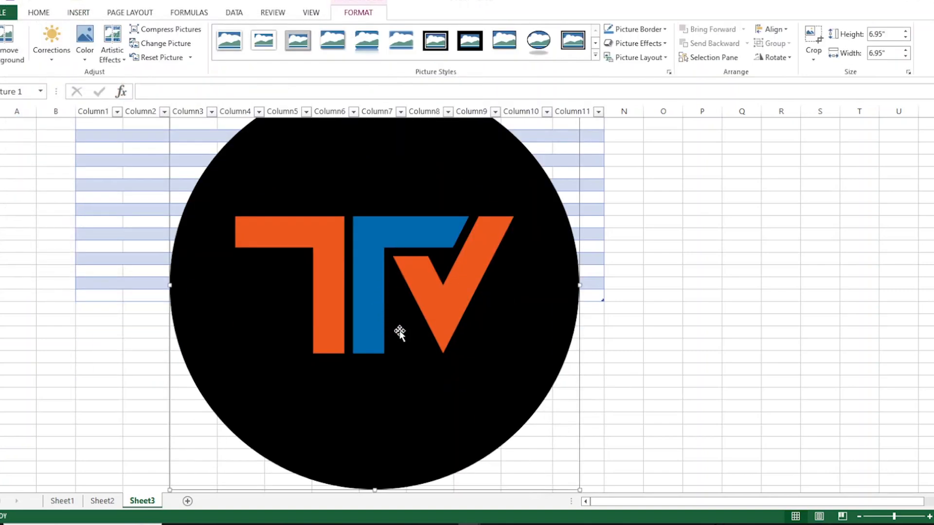
scroll(400, 329, down, 3)
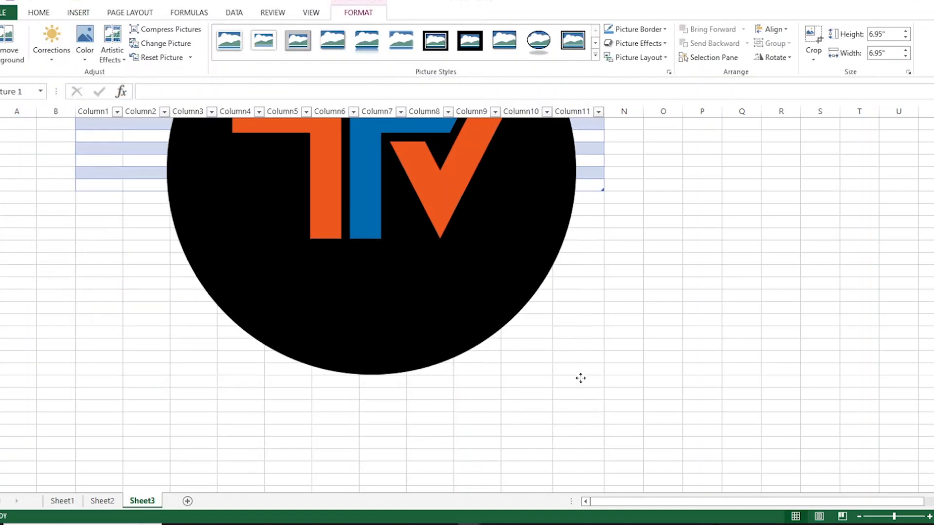
drag(578, 379, 407, 203)
scroll(321, 273, up, 2)
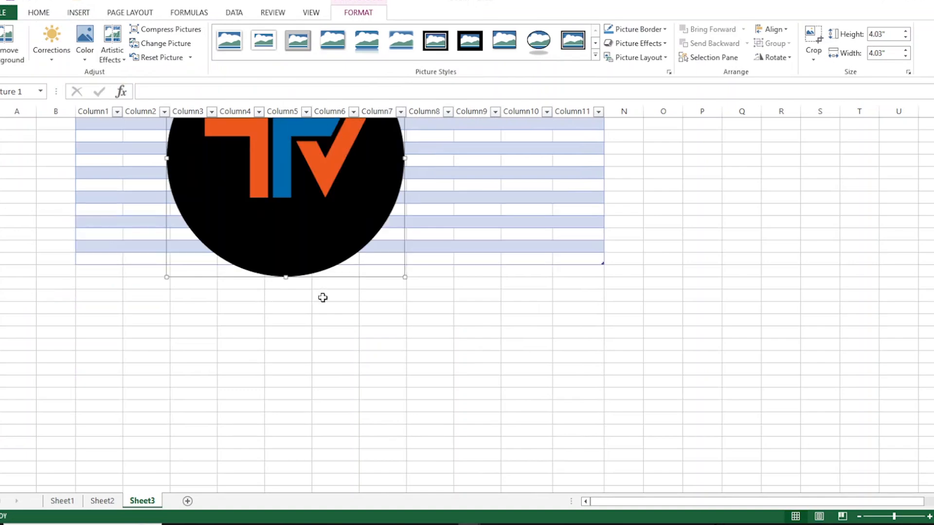
drag(279, 217, 721, 278)
scroll(615, 341, up, 3)
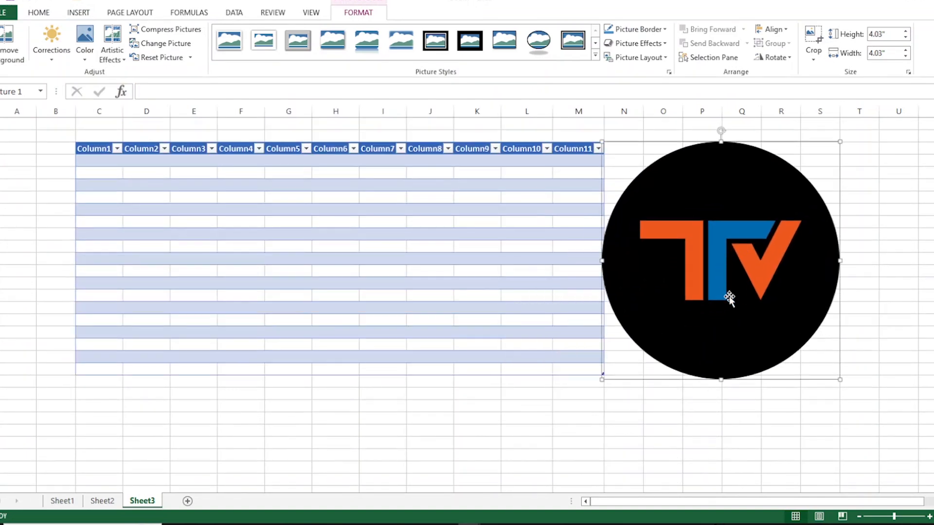
Check the sheet's print preview through page 3, and move the logo picture over the table's Column2 to Column6
key(ctrl+p)
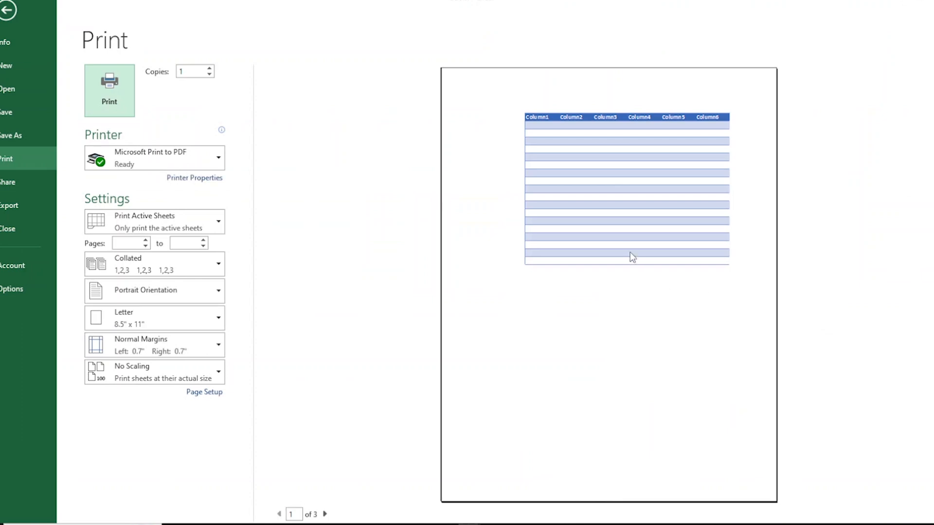
scroll(616, 287, down, 1)
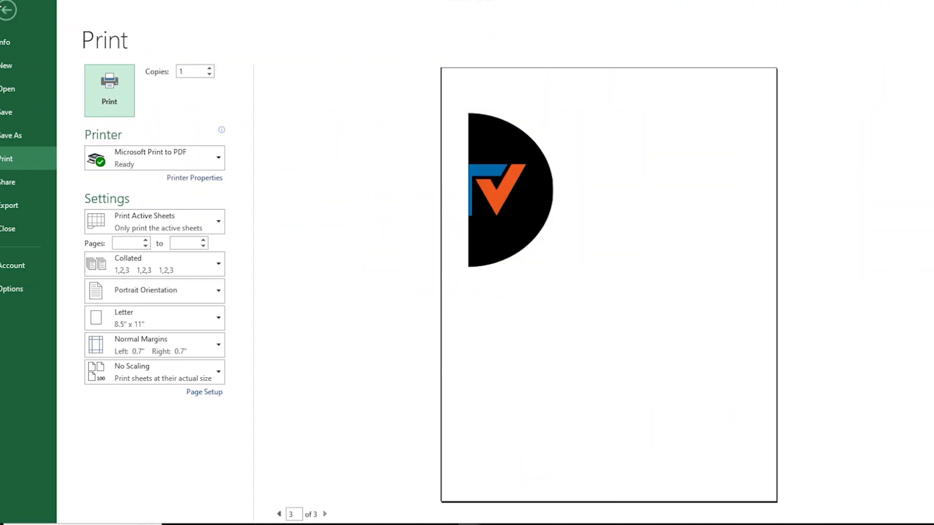
key(Escape)
drag(534, 309, 238, 250)
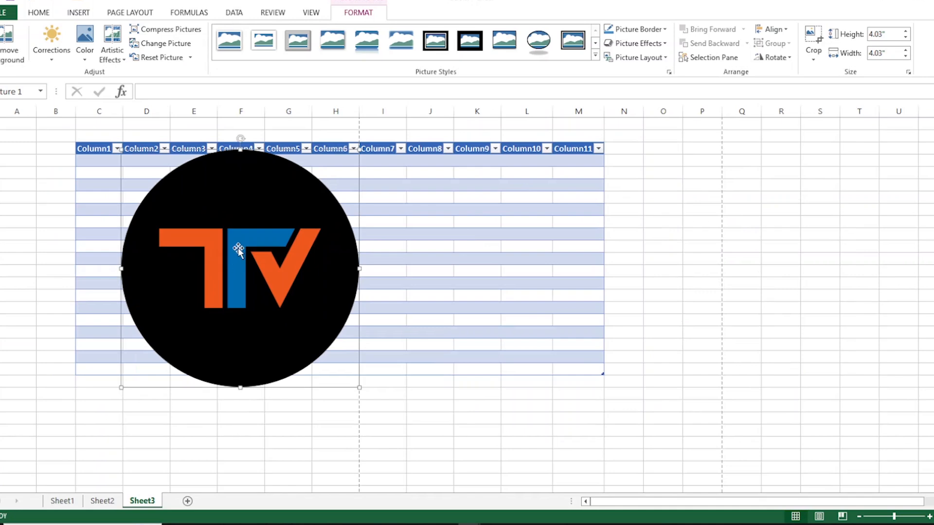
Find online pictures with a Bing search for MANGO and insert the one showing whole and diced mangoes with green leaves
click(39, 12)
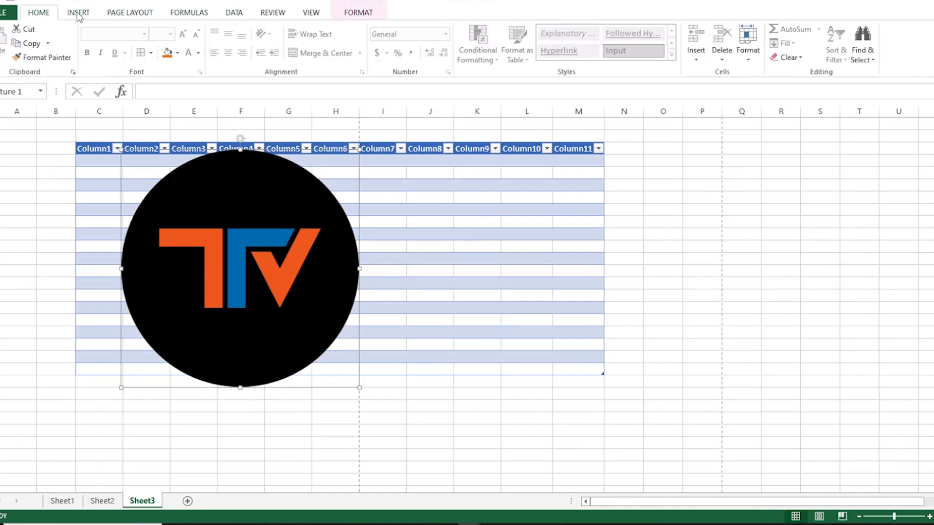
click(77, 13)
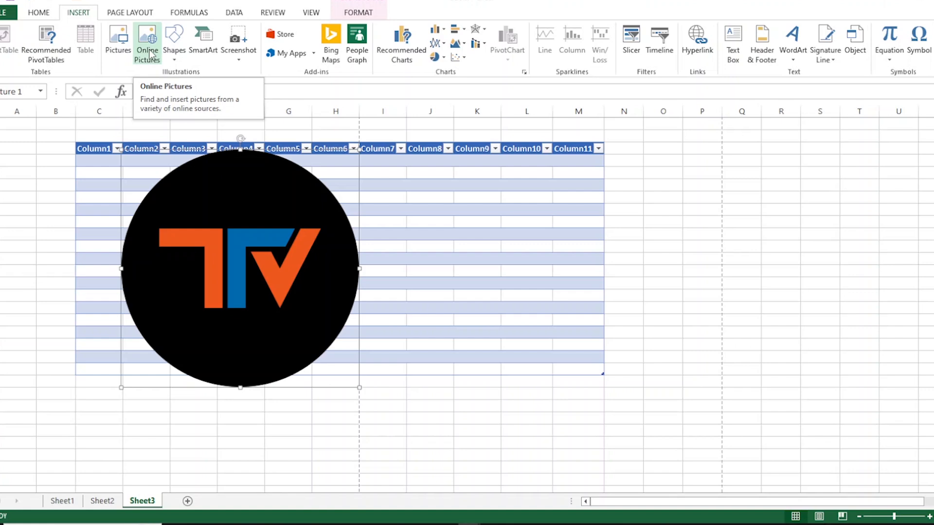
click(147, 50)
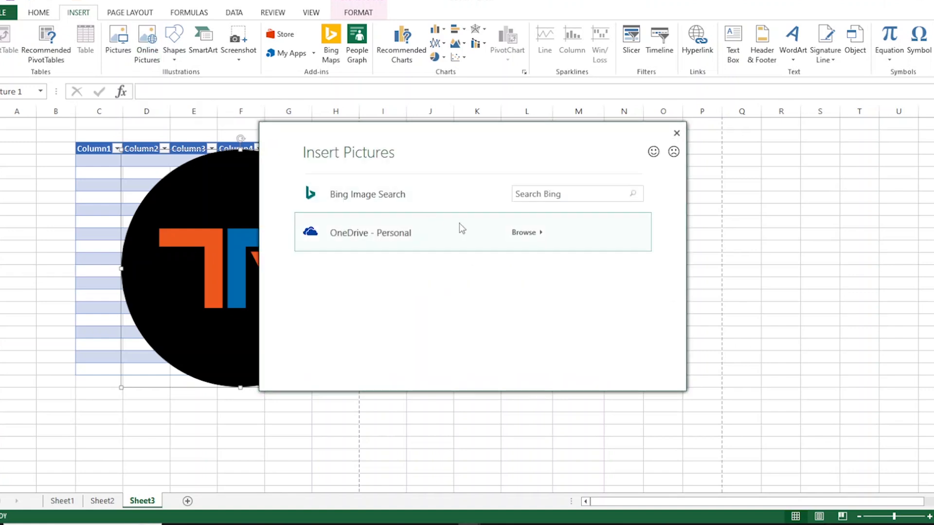
click(561, 195)
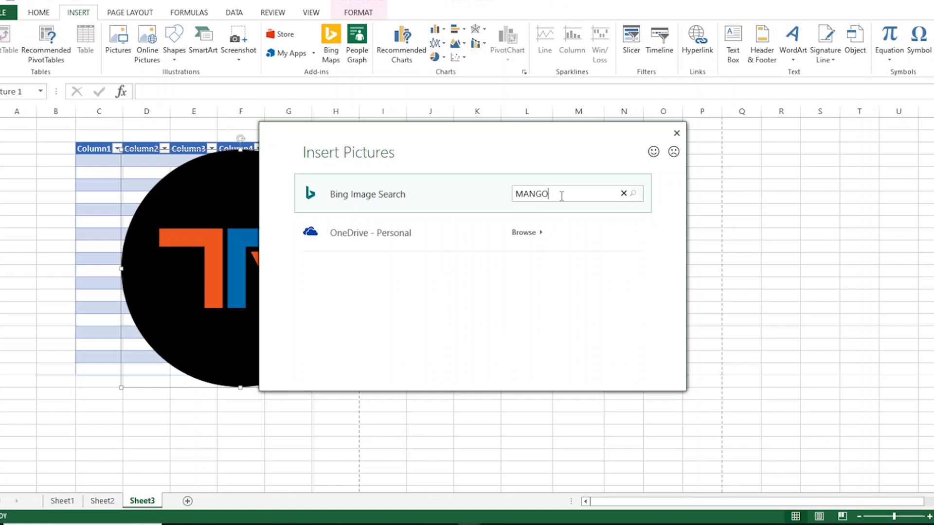
key(Return)
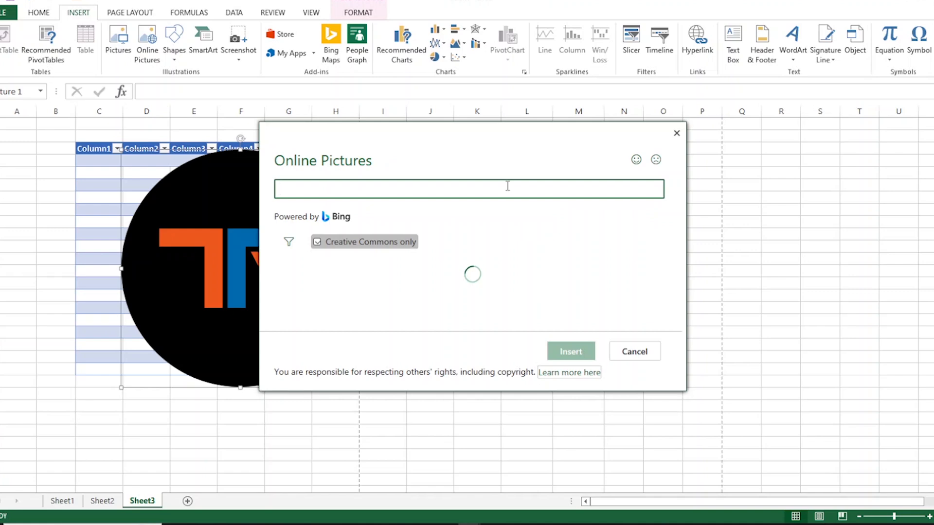
click(360, 297)
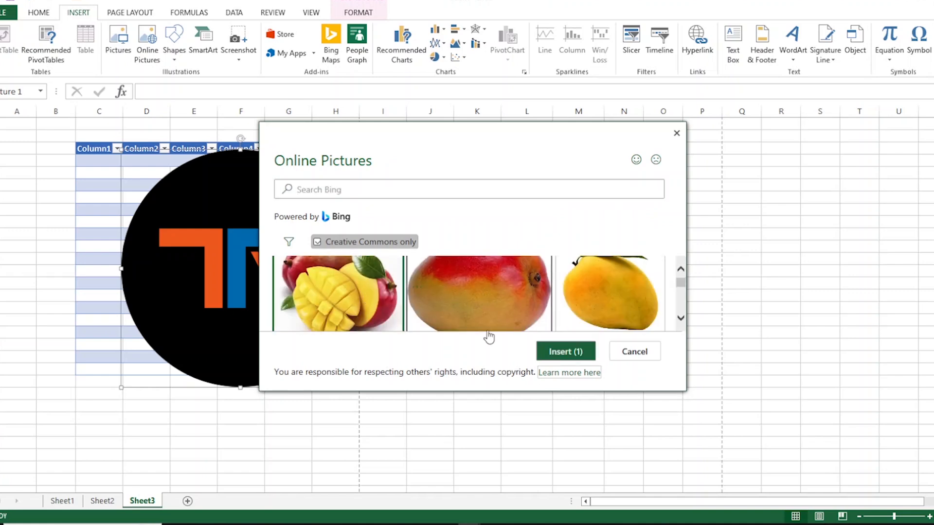
click(564, 353)
Move the mango picture over the table's last columns and apply the oval picture style with a black border and shadow
drag(335, 264, 618, 232)
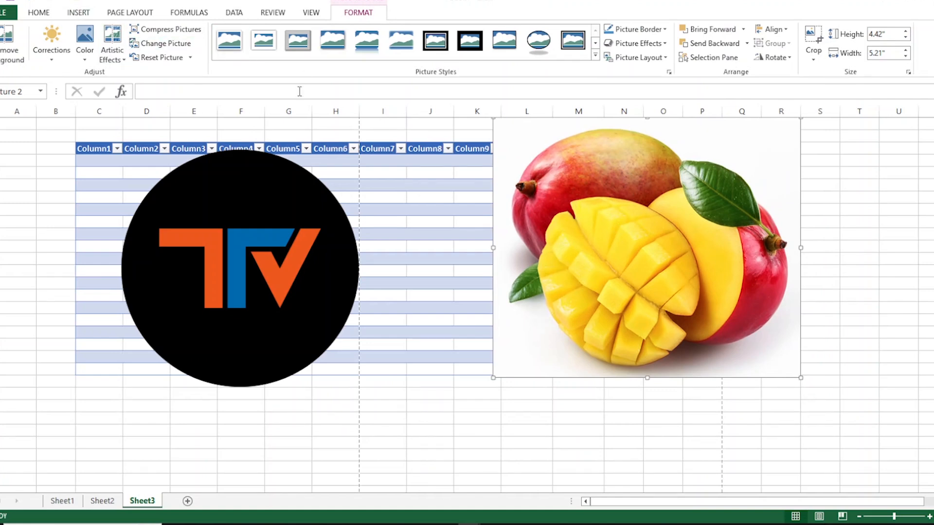
drag(659, 259, 619, 290)
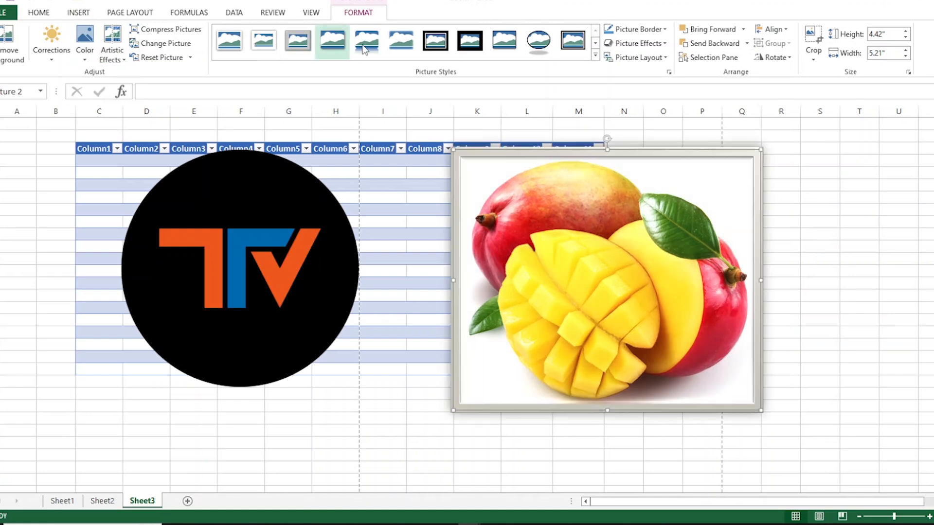
click(539, 40)
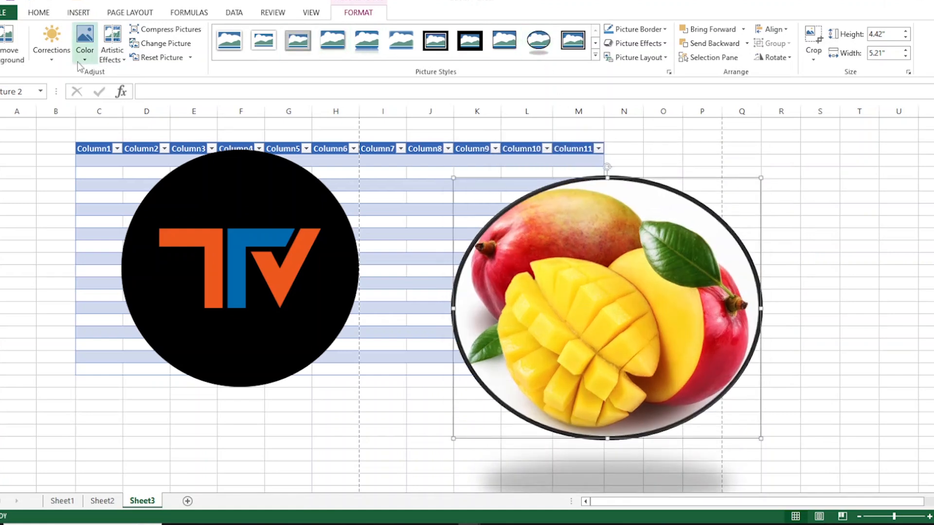
Remove the mango picture's background, extending the kept area up and left to include more of the rear mango and leaf
click(11, 43)
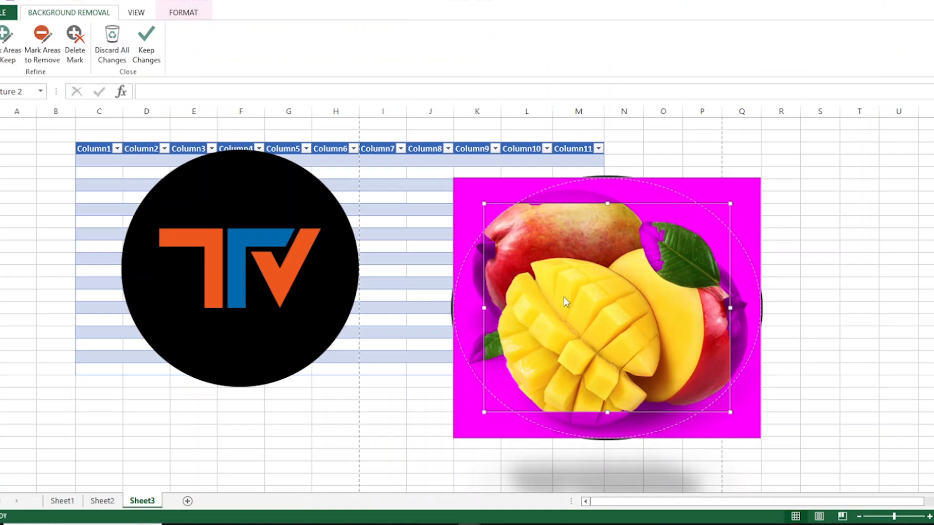
drag(483, 203, 468, 196)
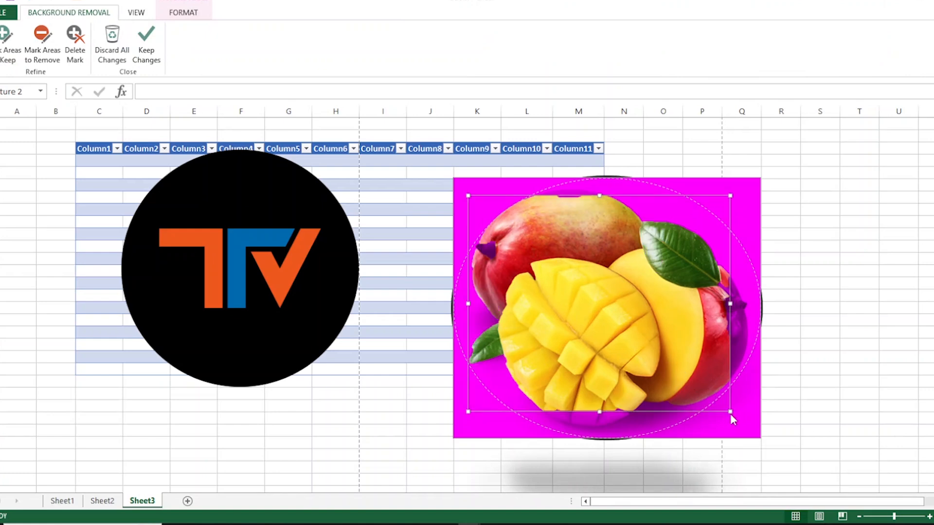
click(853, 390)
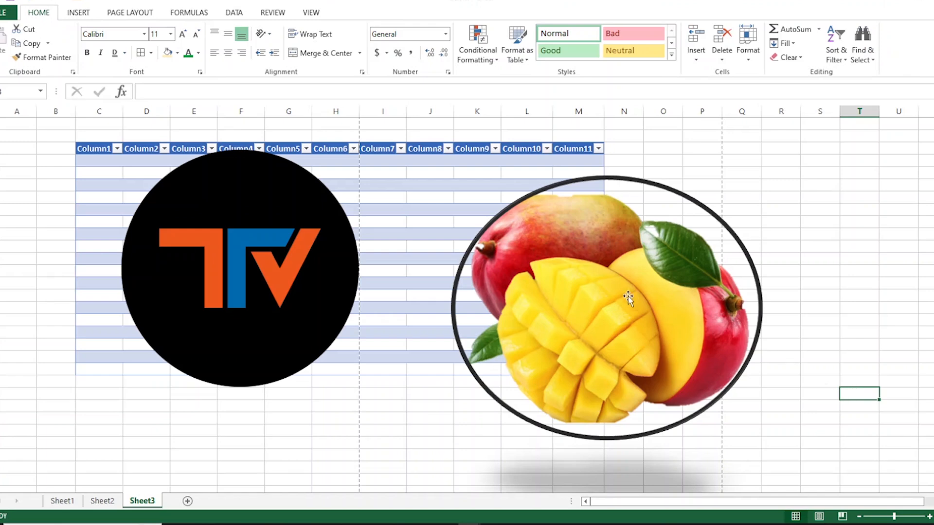
Give the mango picture a red border and shift it right so it overlaps only the table's Column10 and Column11
drag(633, 284, 642, 250)
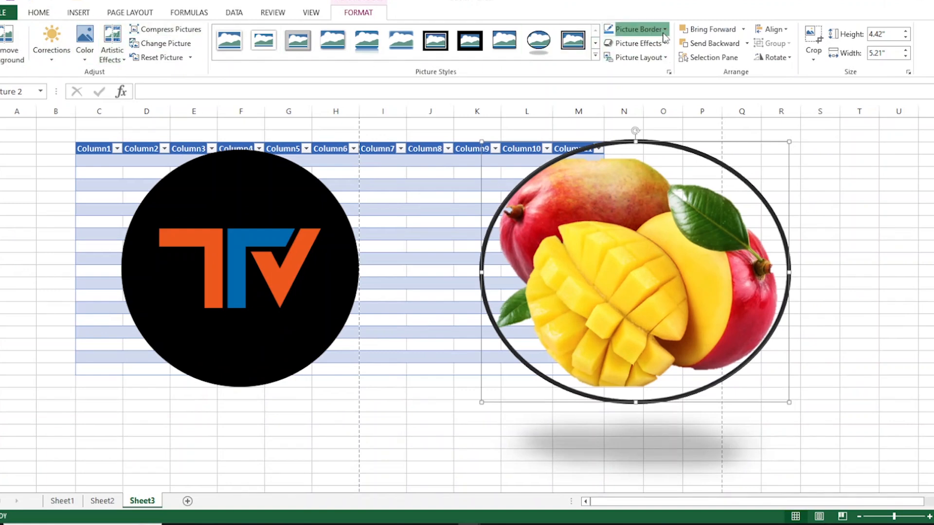
click(637, 30)
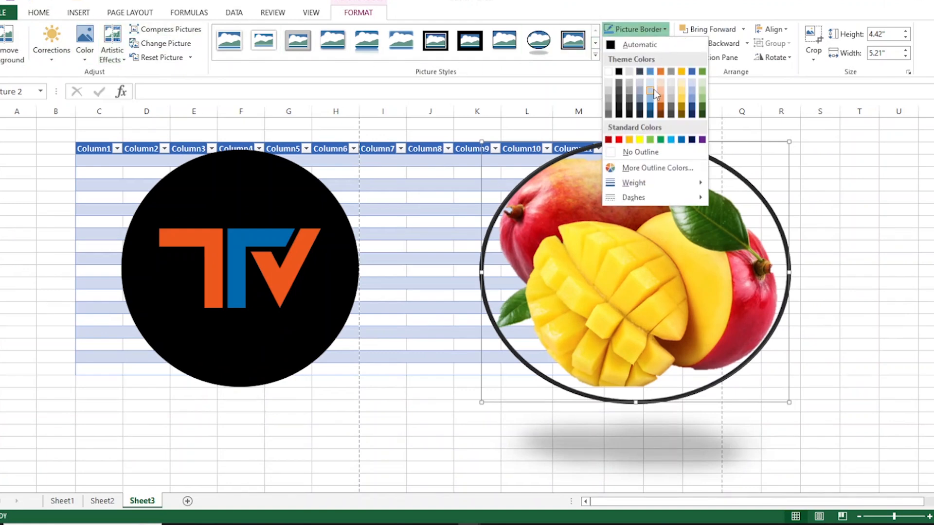
click(619, 140)
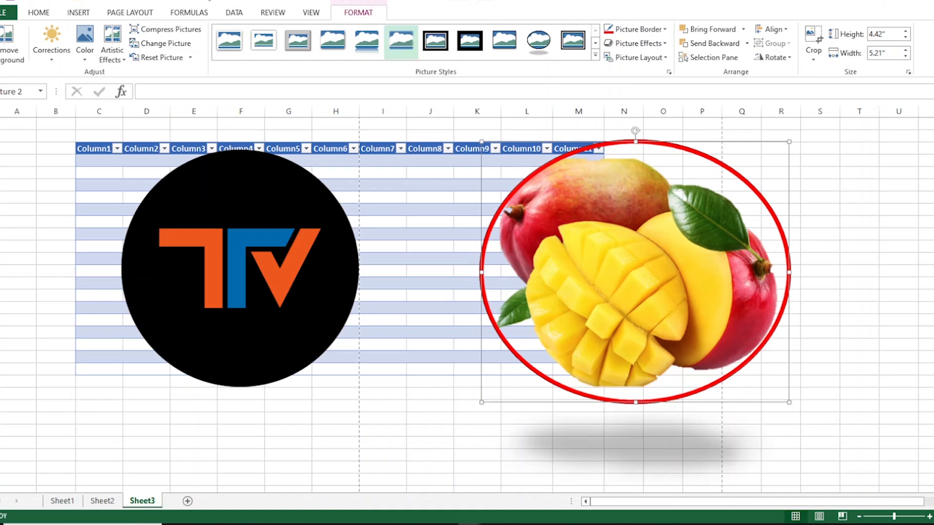
click(71, 14)
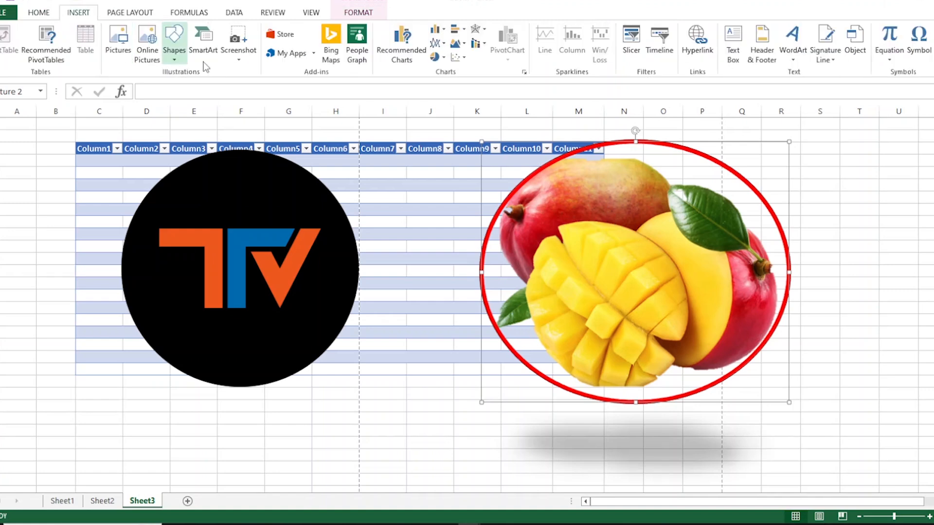
drag(654, 223, 715, 226)
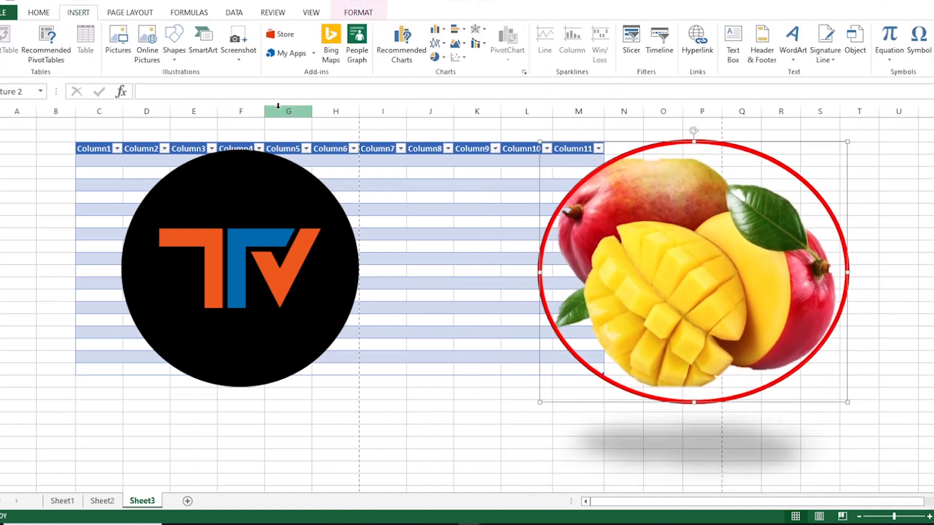
Insert a Text Cycle SmartArt graphic from the Cycle category and move its uppermost arrow down and right toward the mango picture
click(203, 43)
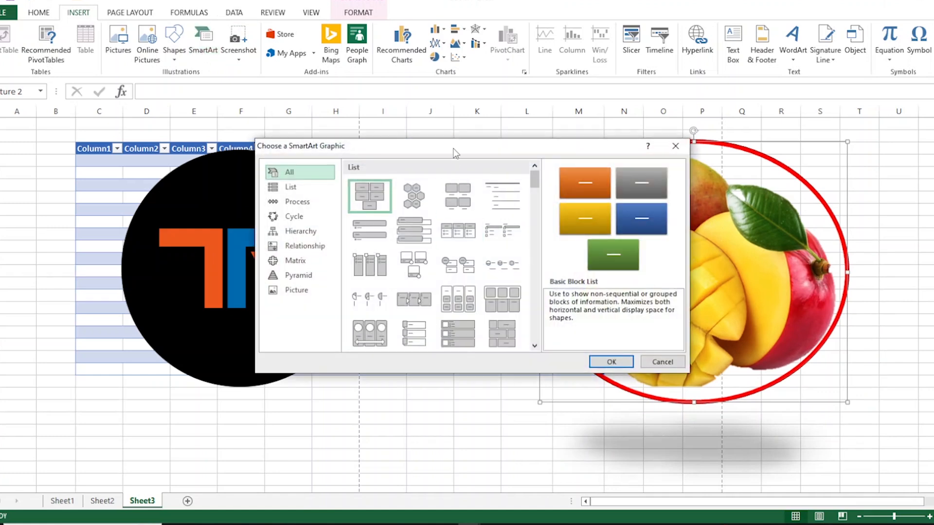
drag(455, 154, 393, 144)
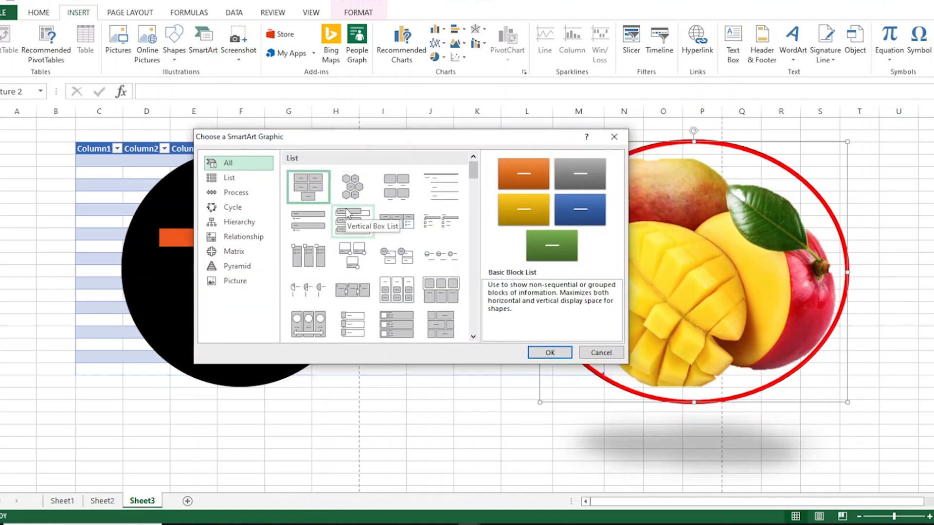
click(249, 181)
click(252, 195)
click(244, 206)
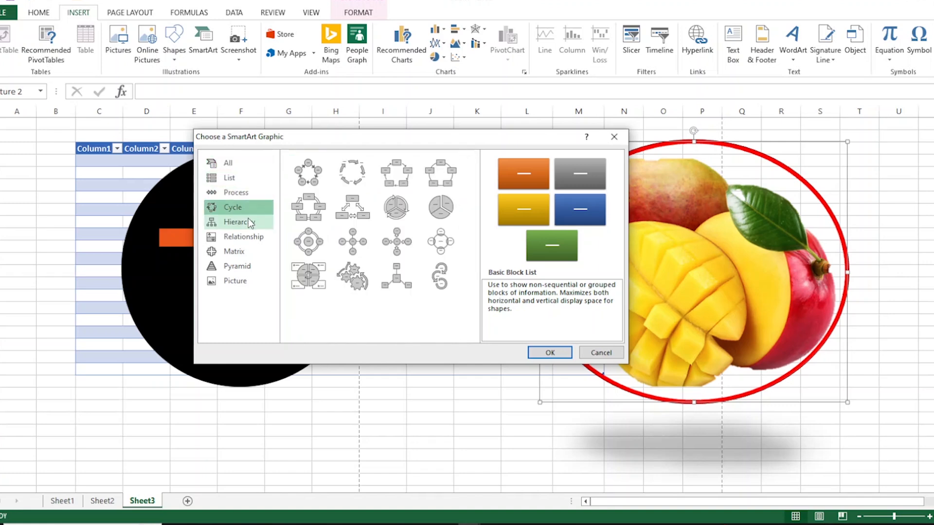
click(355, 182)
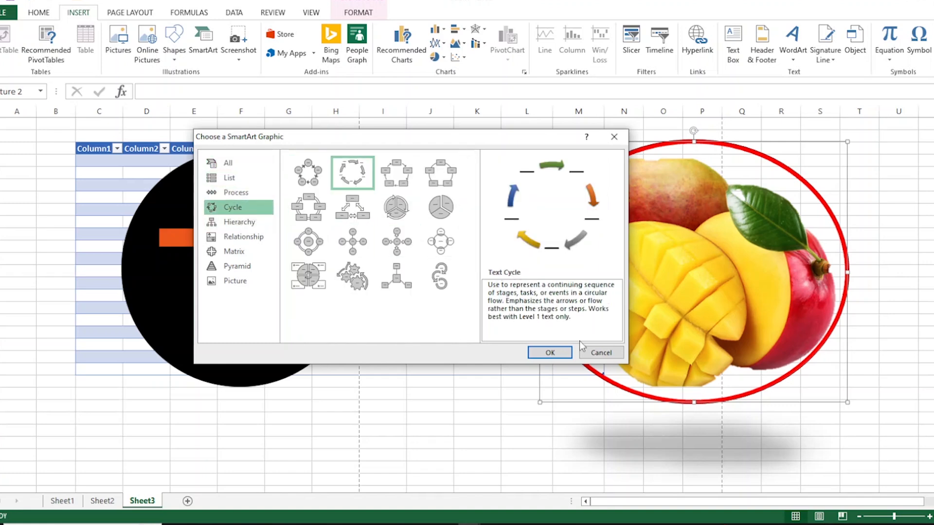
click(549, 353)
click(487, 251)
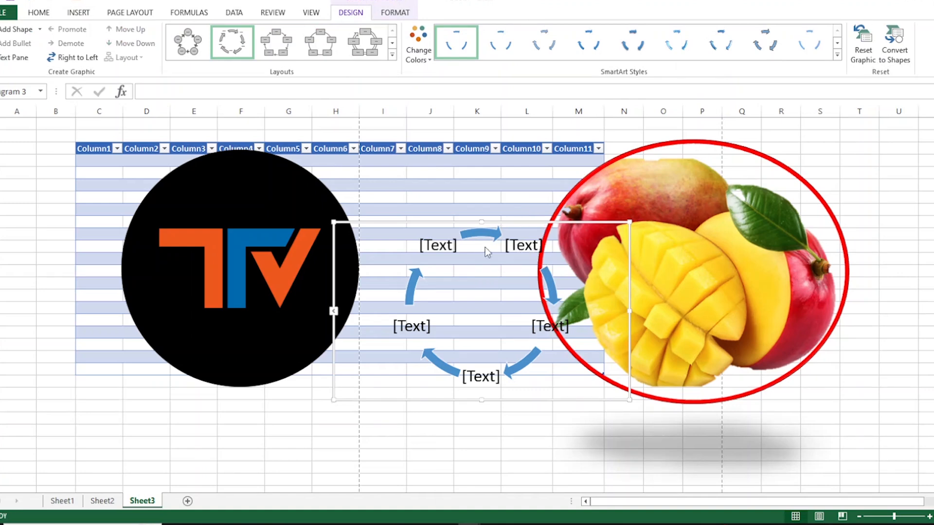
drag(481, 235, 545, 272)
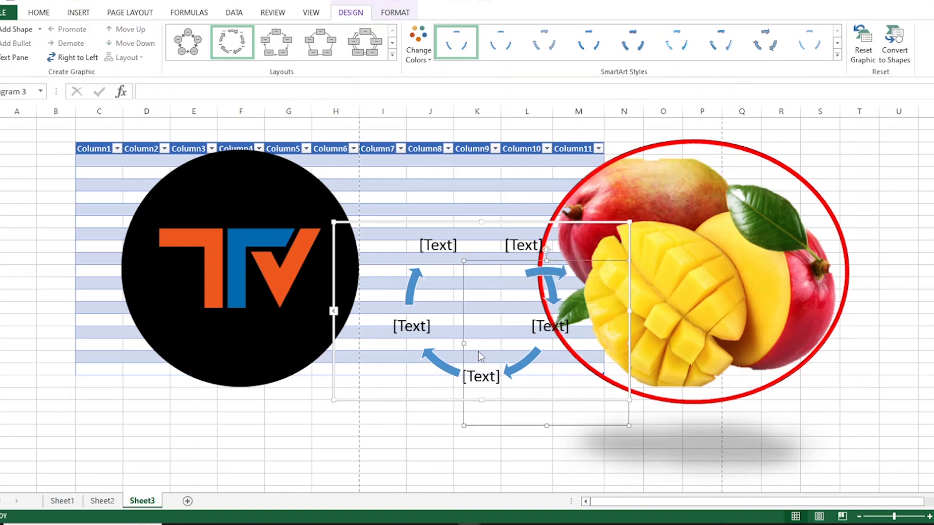
Add a new worksheet and insert the three-segment pie SmartArt graphic from the Cycle category
click(188, 501)
click(73, 15)
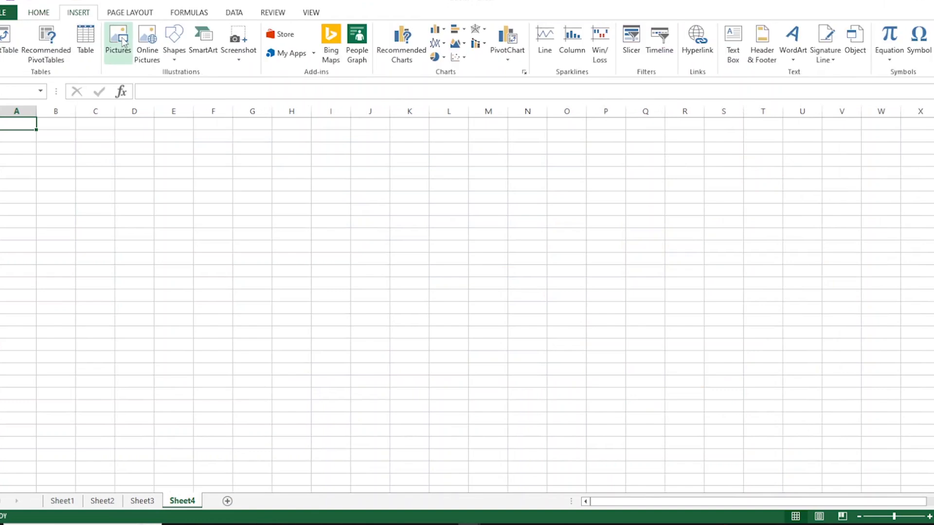
click(205, 52)
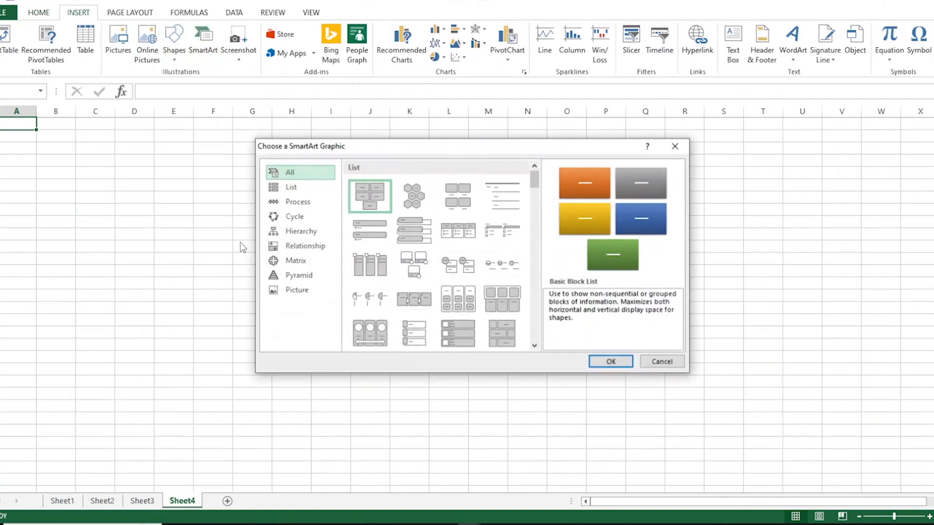
click(296, 215)
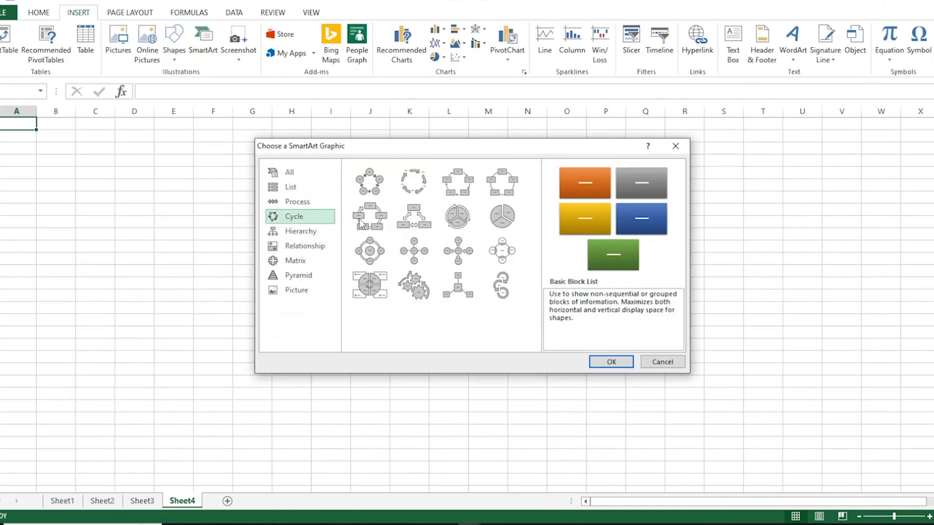
click(502, 216)
click(608, 360)
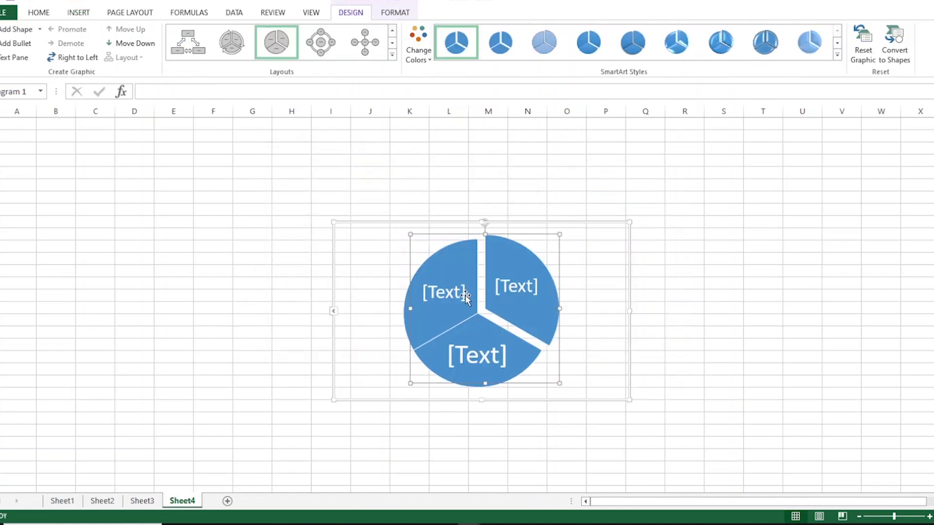
Label the pie graphic's upper-left segment THE
click(450, 289)
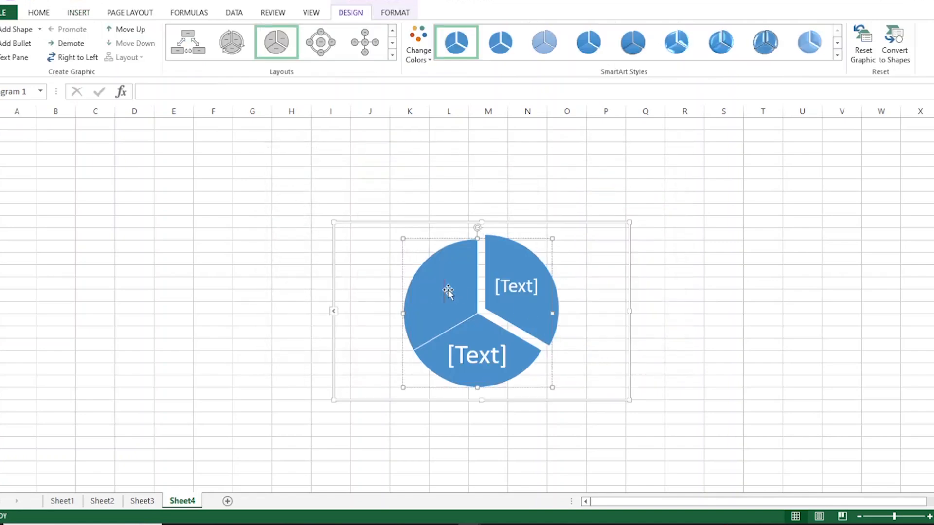
text(MANGO)
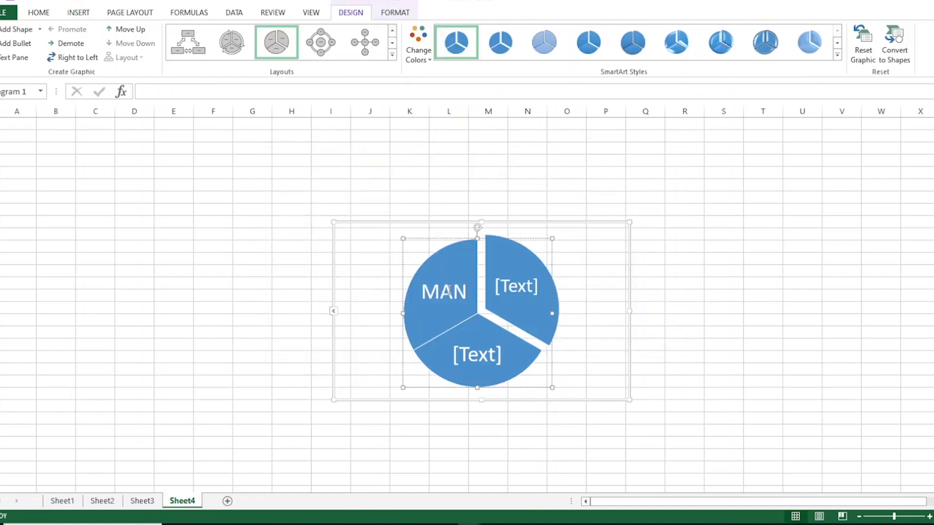
key(BackSpace)
key(BackSpace)
key(BackSpace)
key(BackSpace)
key(BackSpace)
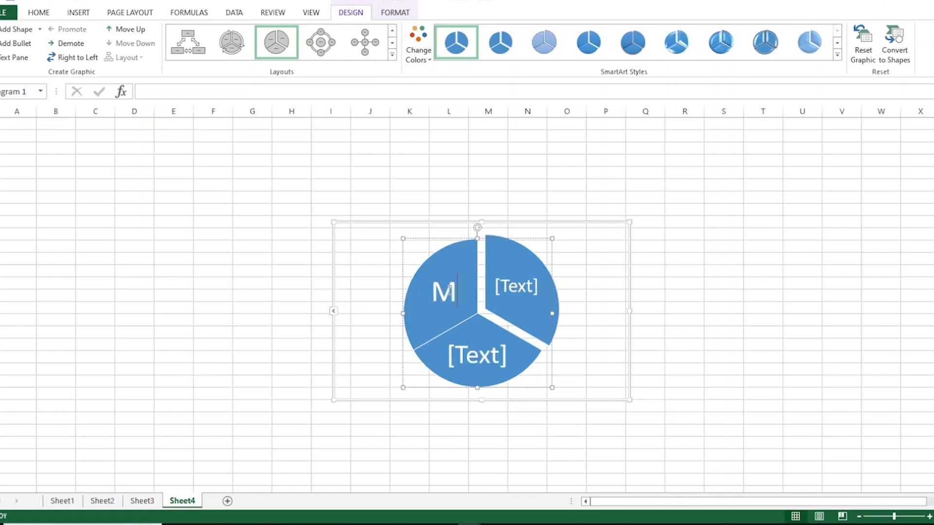
text(THE)
Label the pie graphic's separated right segment TECH
click(522, 302)
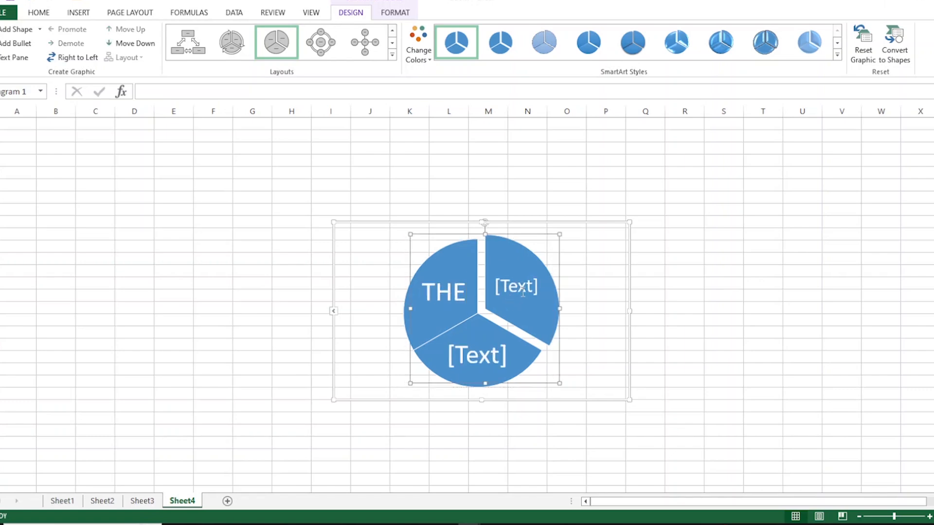
text(TECGH)
key(BackSpace)
key(BackSpace)
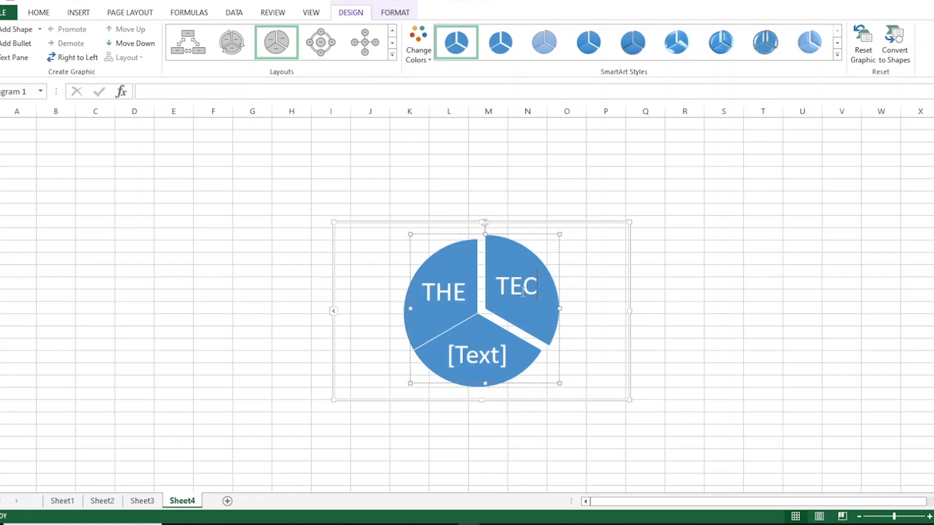
text(G)
key(BackSpace)
text(H)
Label the pie graphic's lower segment VAI and move the whole graphic up and left to span columns C to J
click(480, 352)
text(B)
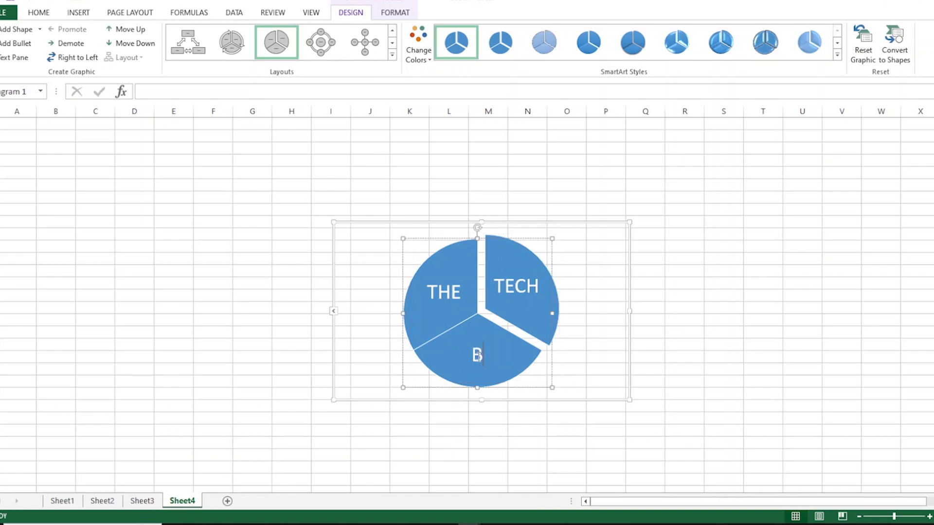
key(BackSpace)
text(VAU)
key(BackSpace)
text(I)
click(584, 344)
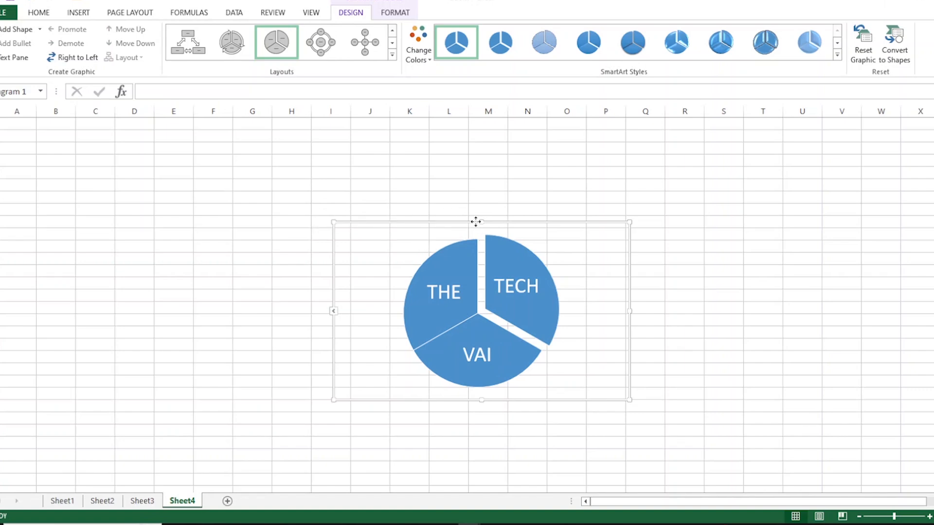
drag(476, 221, 219, 156)
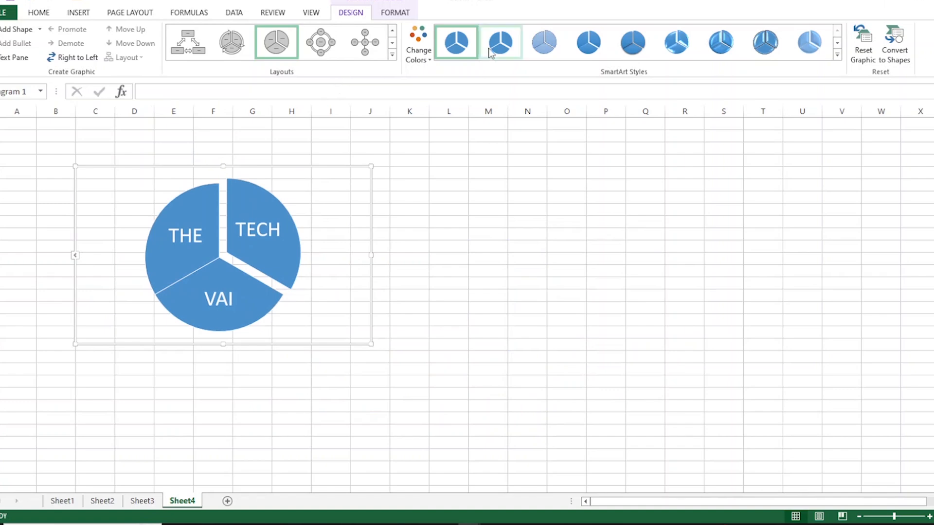
Try a flat SmartArt style on the pie graphic, and apply the last 3-D style, which tilts the whole pie
click(560, 53)
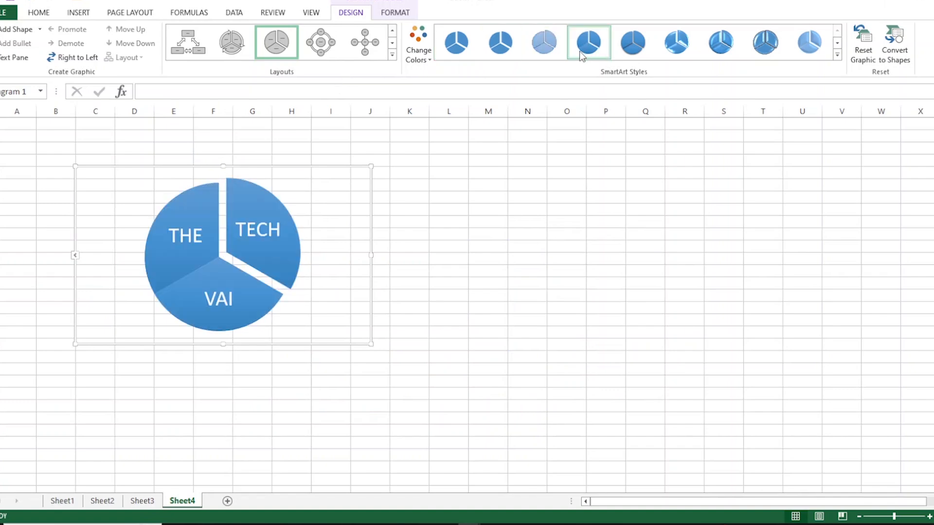
click(545, 53)
click(838, 56)
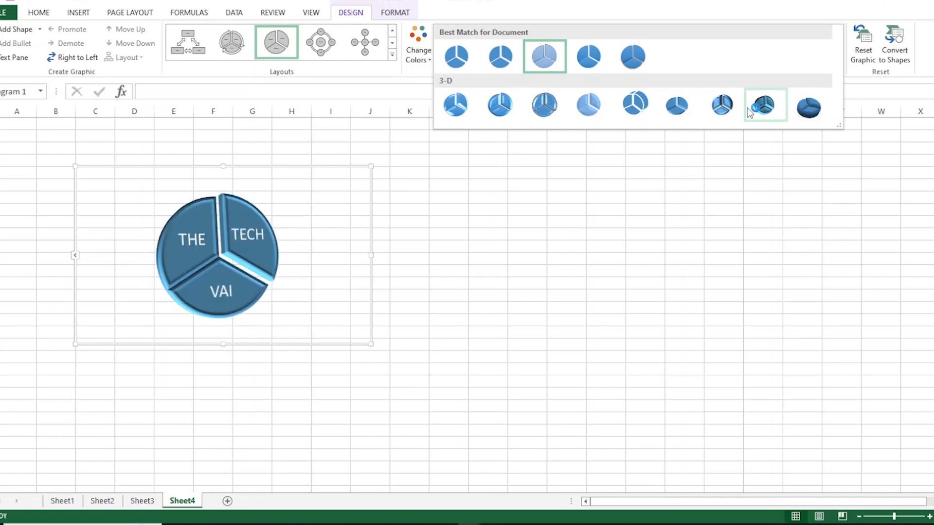
click(807, 108)
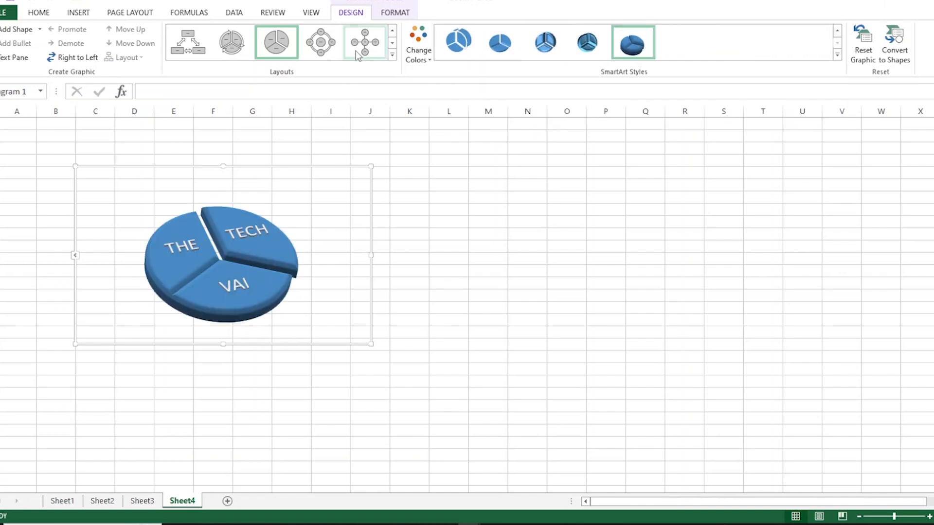
Try the Radial Cycle and segmented cycle layouts on the graphic, and set its layout to Multidirectional Cycle
click(325, 48)
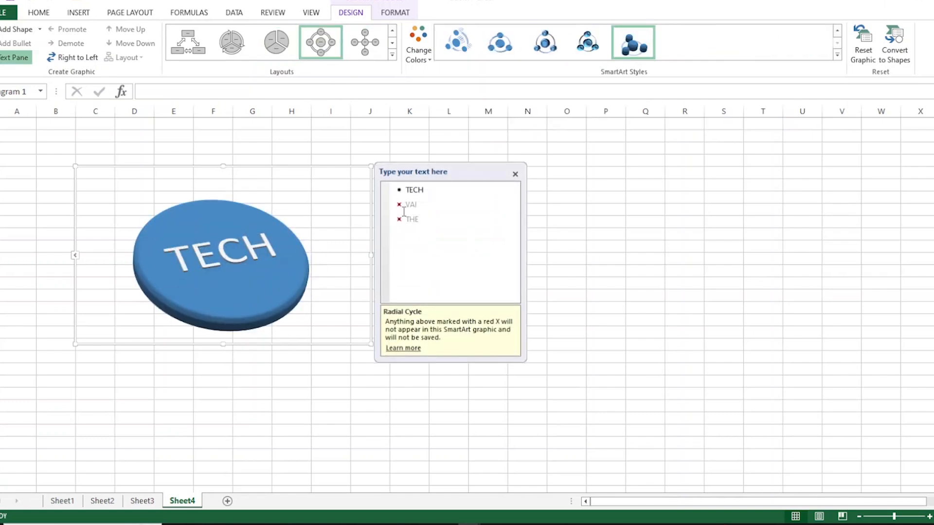
click(515, 173)
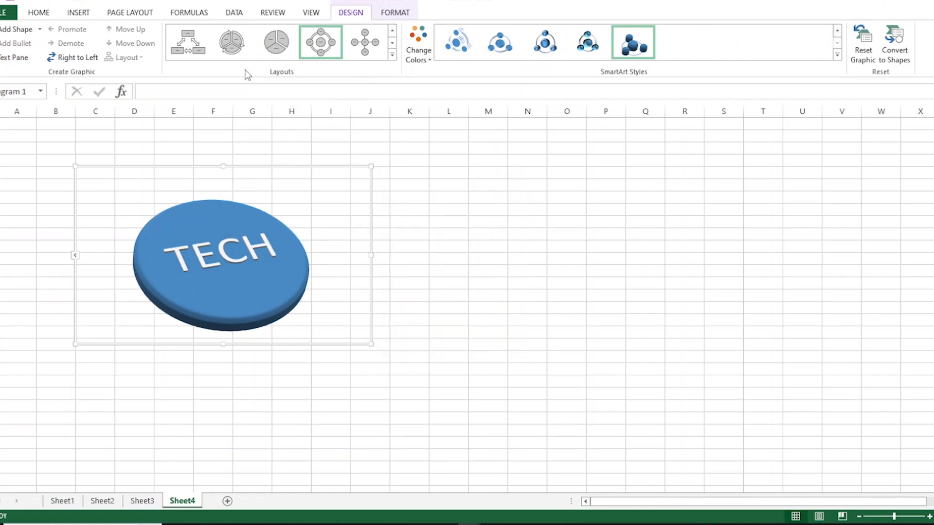
click(234, 53)
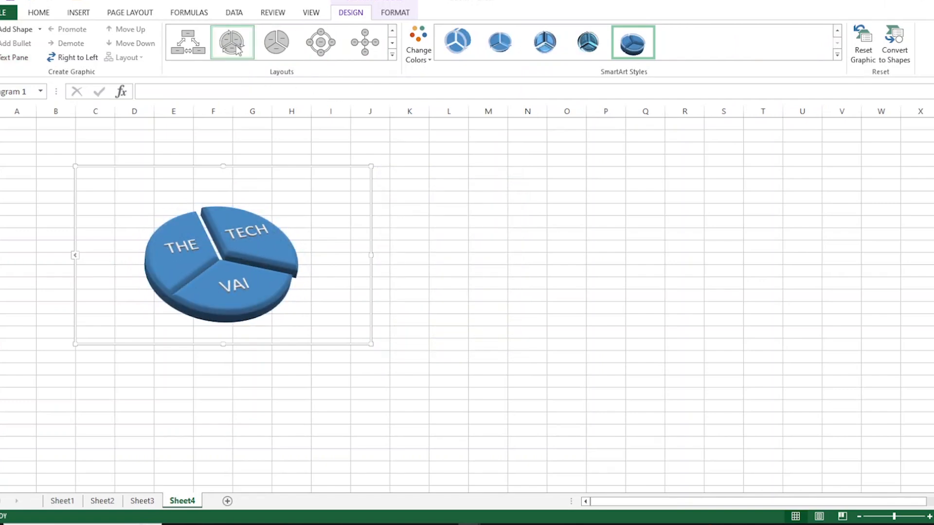
click(201, 48)
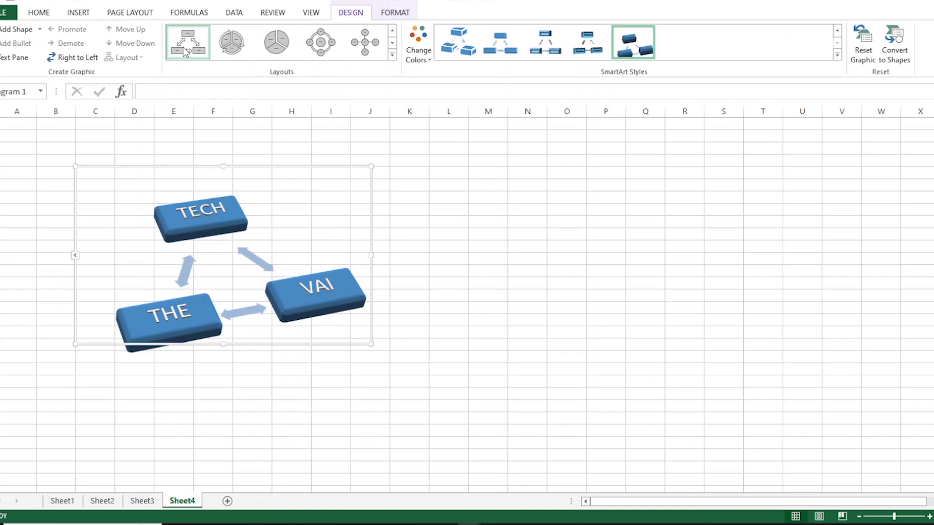
Examine the Process, Matrix, Pyramid and Relationship categories of SmartArt graphics without inserting another one
click(78, 12)
click(204, 57)
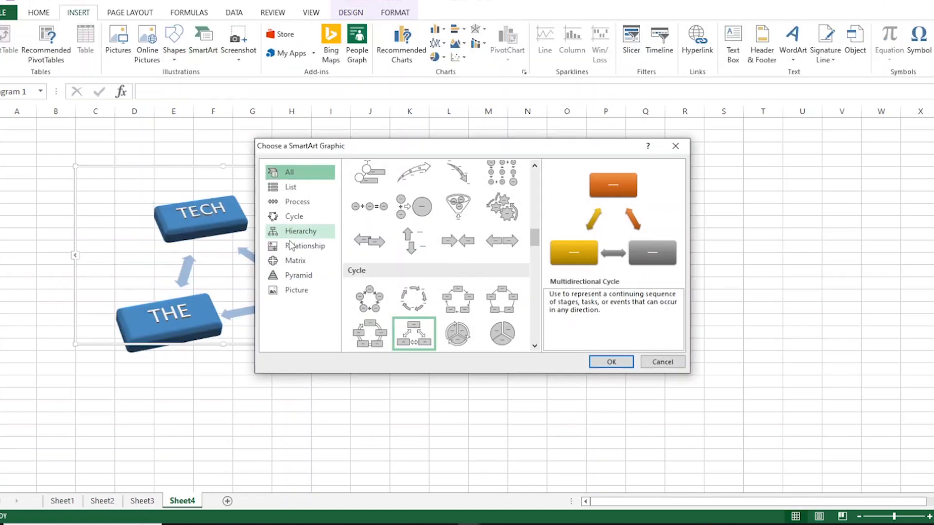
click(297, 201)
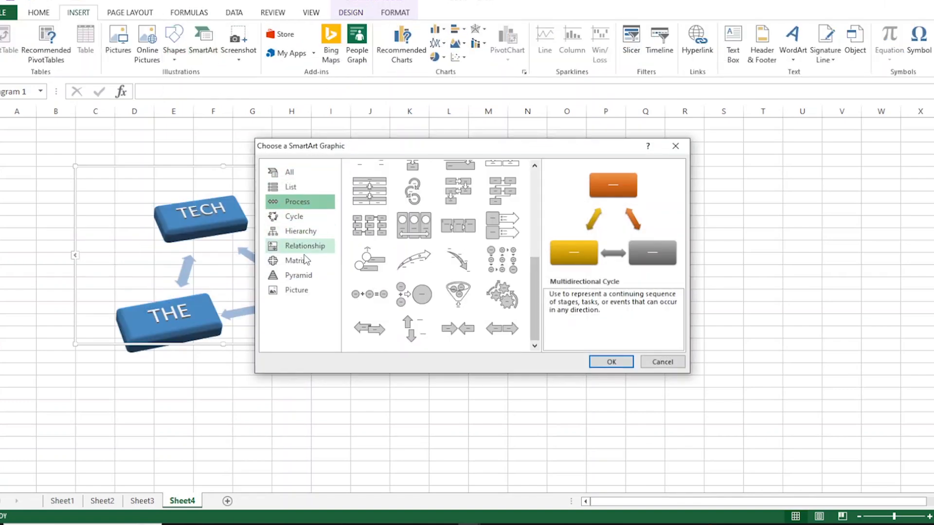
click(298, 260)
click(302, 276)
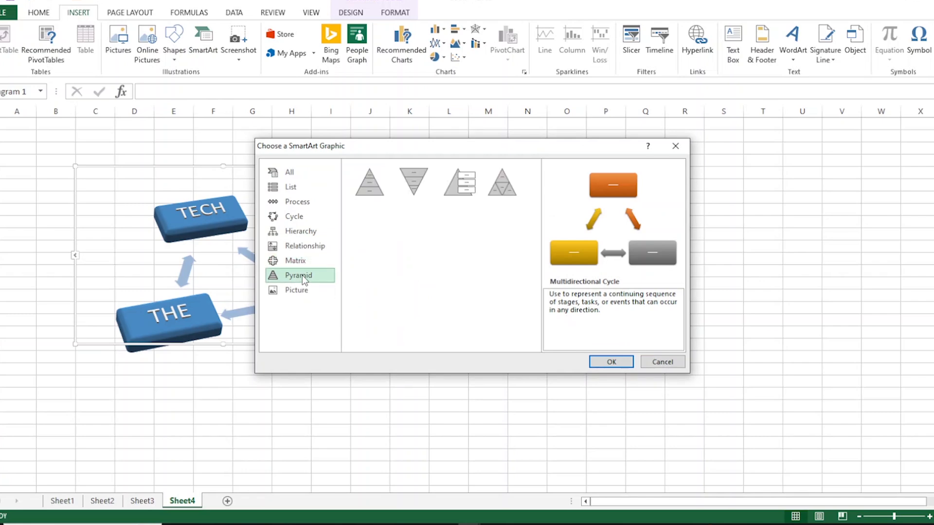
click(305, 245)
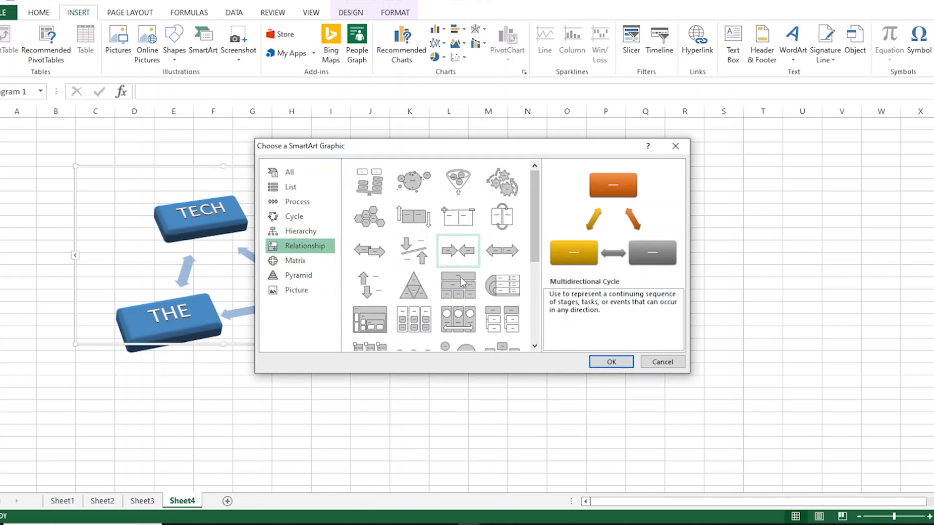
scroll(460, 280, down, 5)
scroll(459, 282, up, 3)
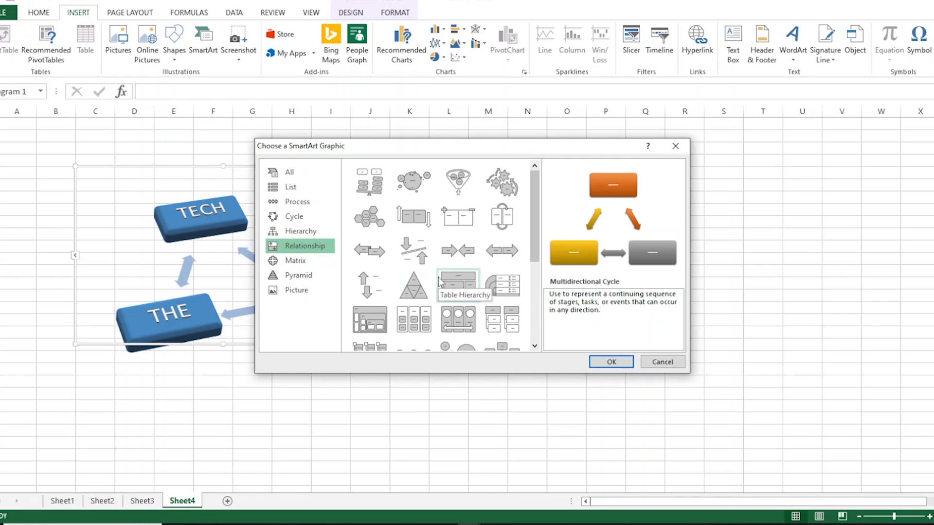
click(670, 367)
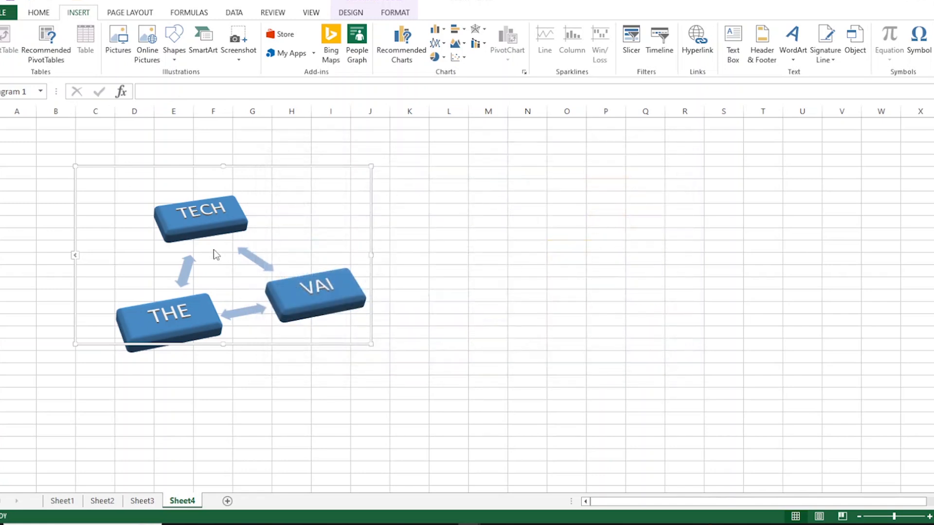
Shift the graphic's TECH block to the right, and draw a rounded rectangle about 2.79" high and 2" wide across columns M to O
drag(227, 215, 298, 203)
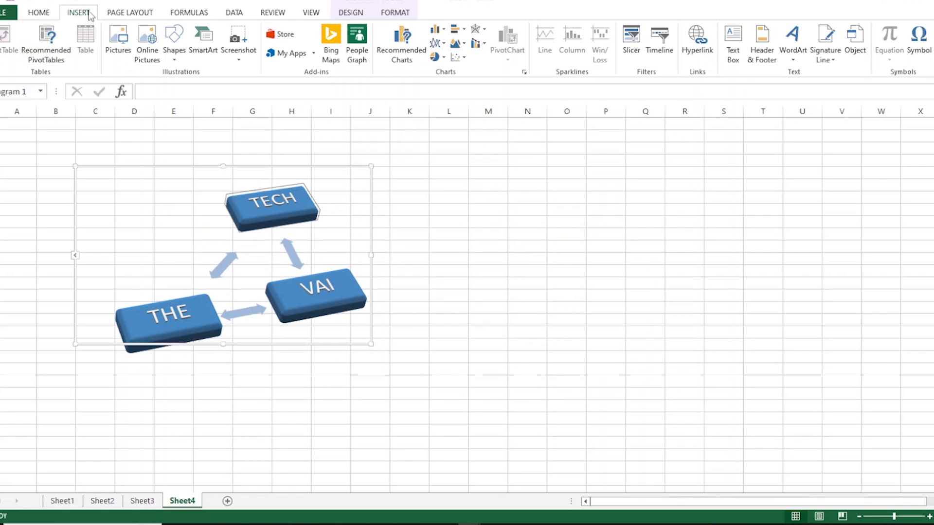
click(174, 41)
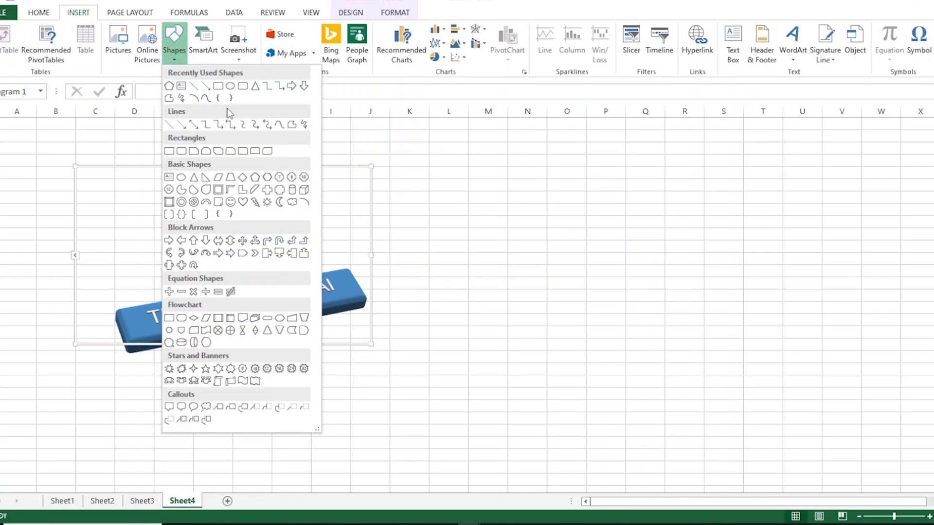
click(242, 86)
drag(468, 179, 586, 343)
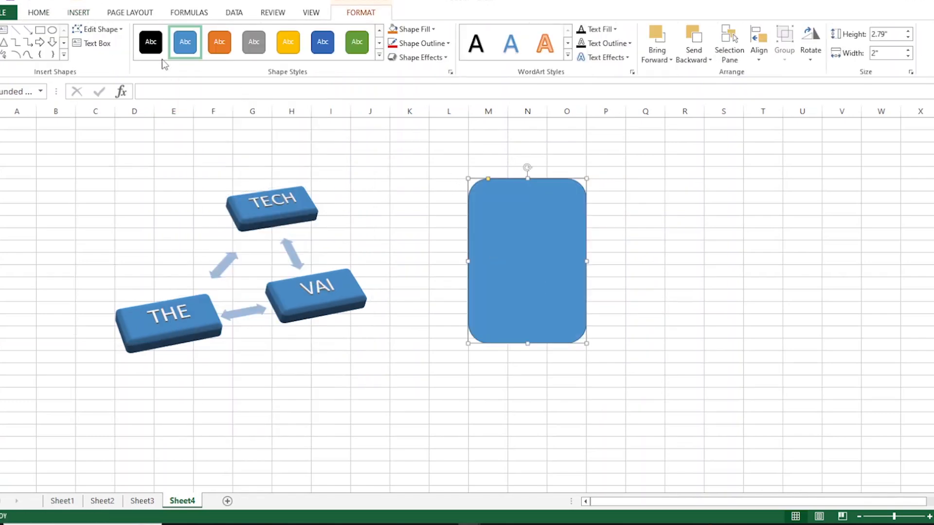
Try a theme colour as the rounded rectangle's fill, and set its fill to No Fill
click(418, 29)
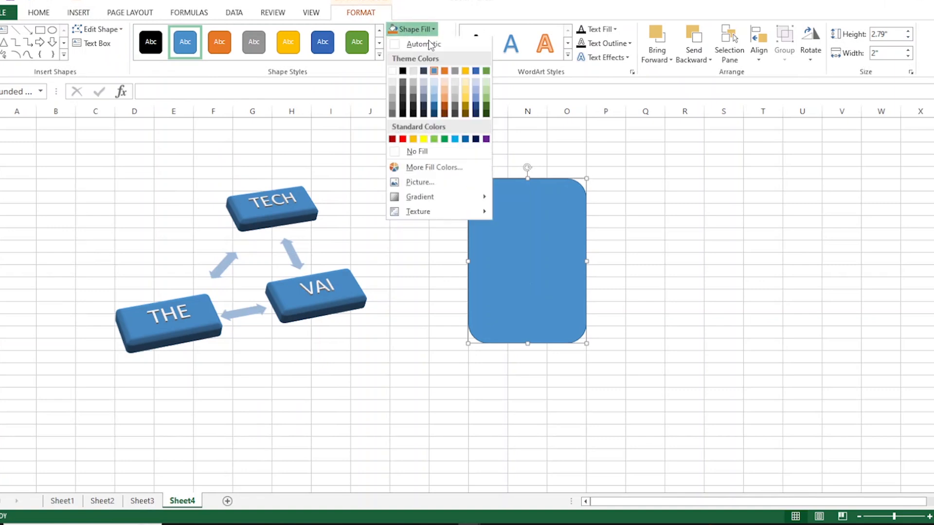
click(396, 71)
click(413, 29)
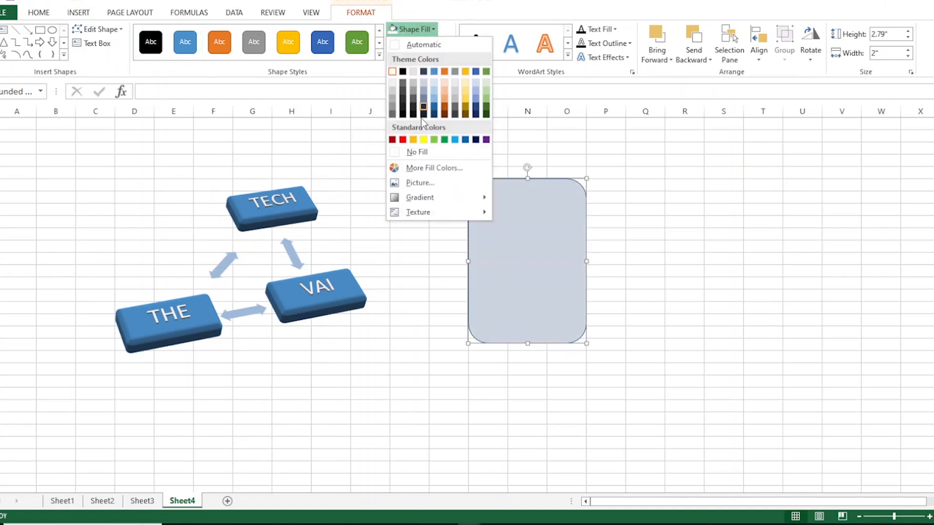
click(417, 151)
Give the rounded rectangle a red outline with a weight of 4½ pt
click(449, 43)
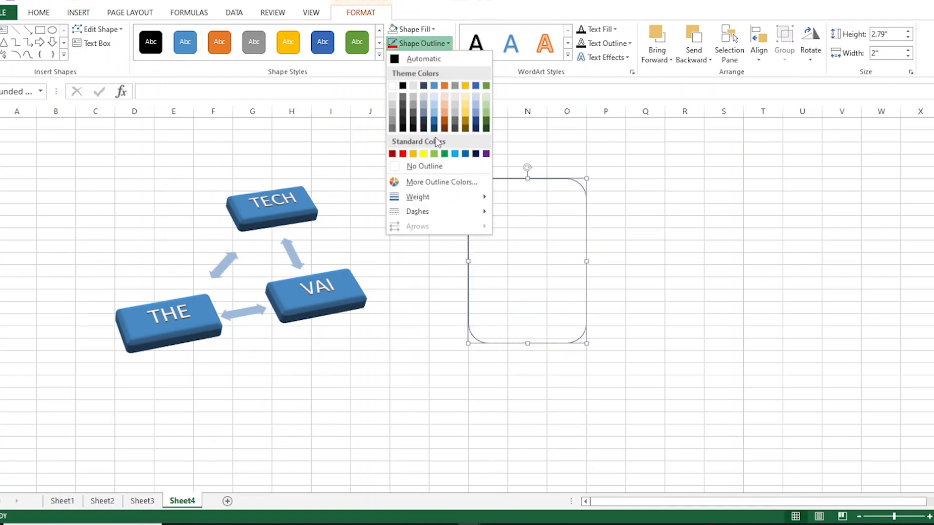
click(404, 152)
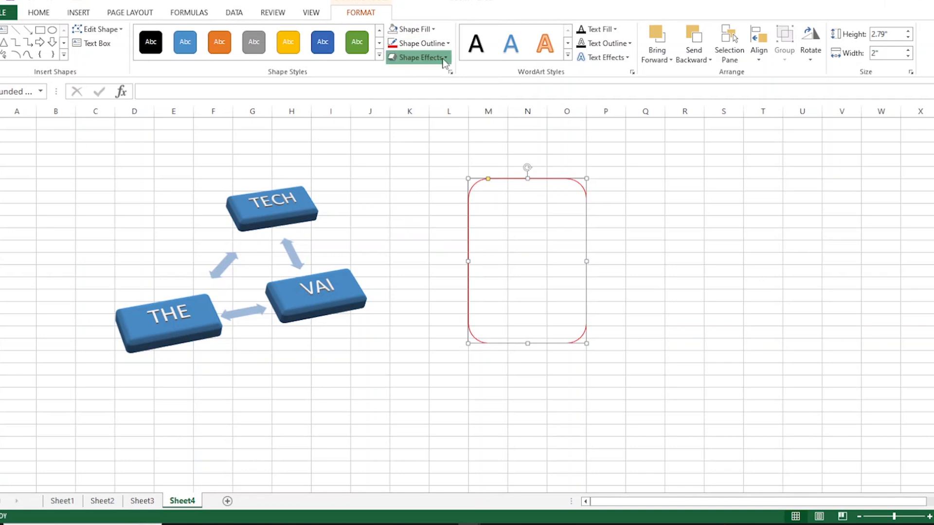
click(421, 43)
mouse_move(427, 201)
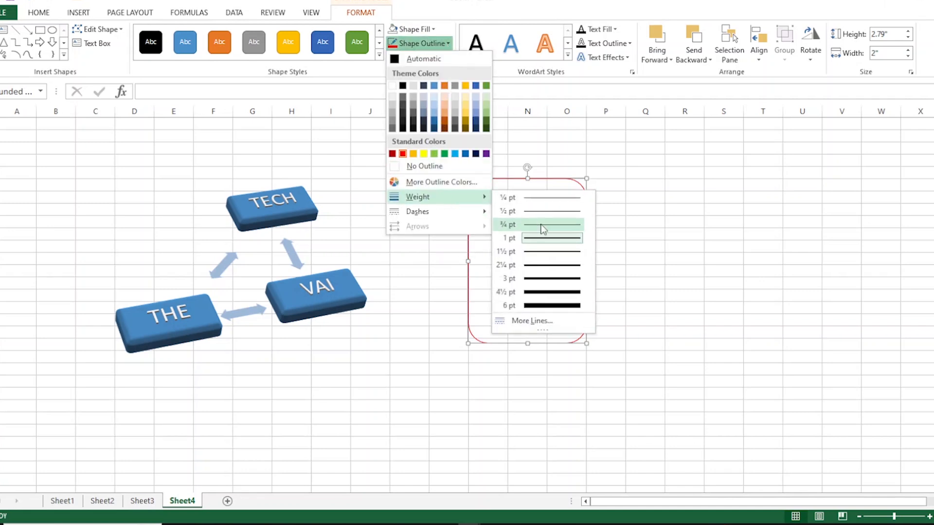
click(540, 295)
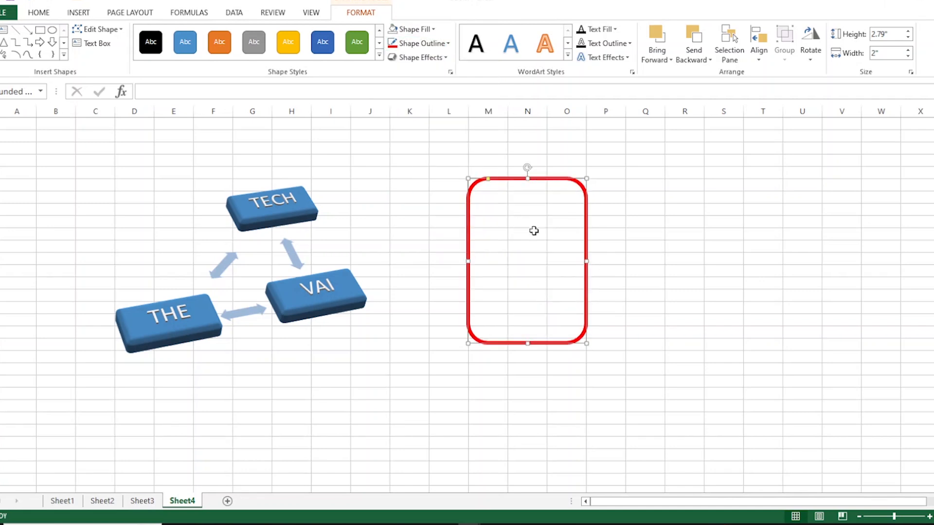
Duplicate the red rounded rectangle, placing the copy lower and to the right so that it overlaps the original
drag(534, 224, 643, 271)
drag(535, 180, 618, 237)
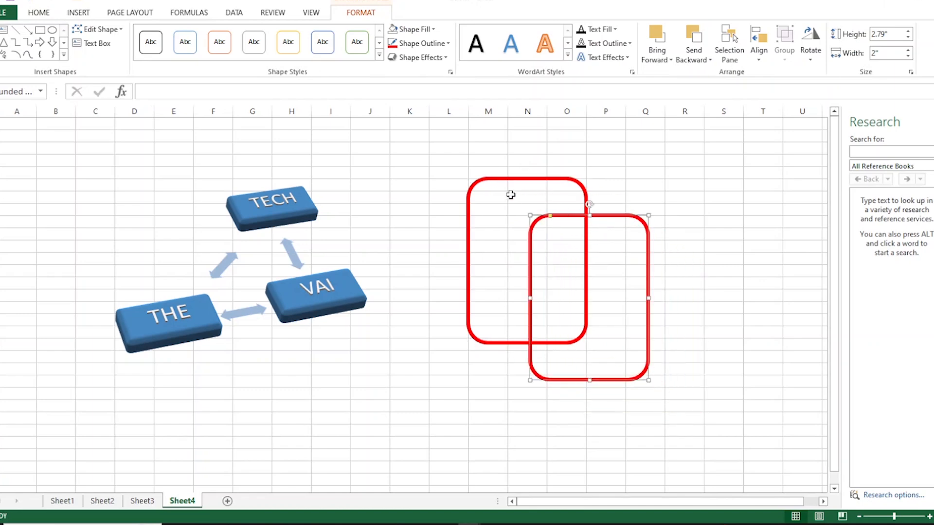
Draw a right block arrow about 3.21" high and 2" wide, and place it over columns J to M beside the red rectangles
click(64, 55)
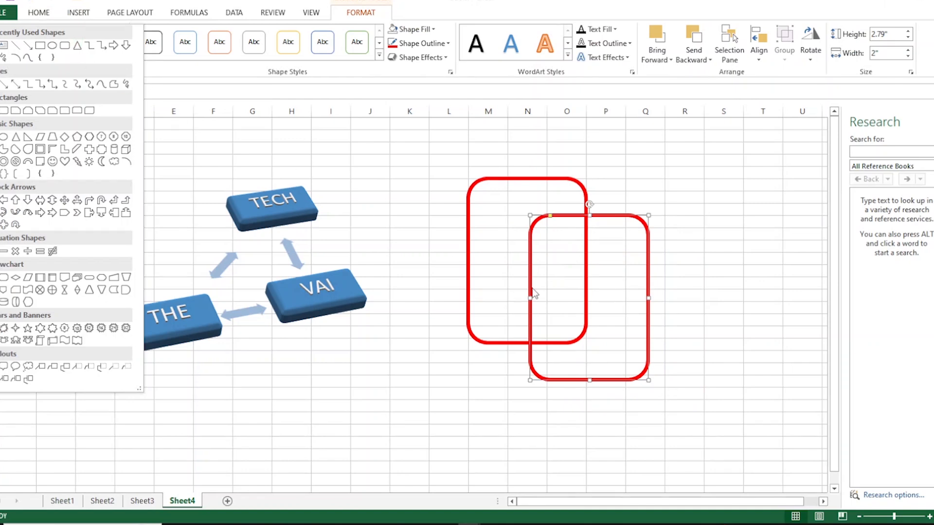
click(525, 273)
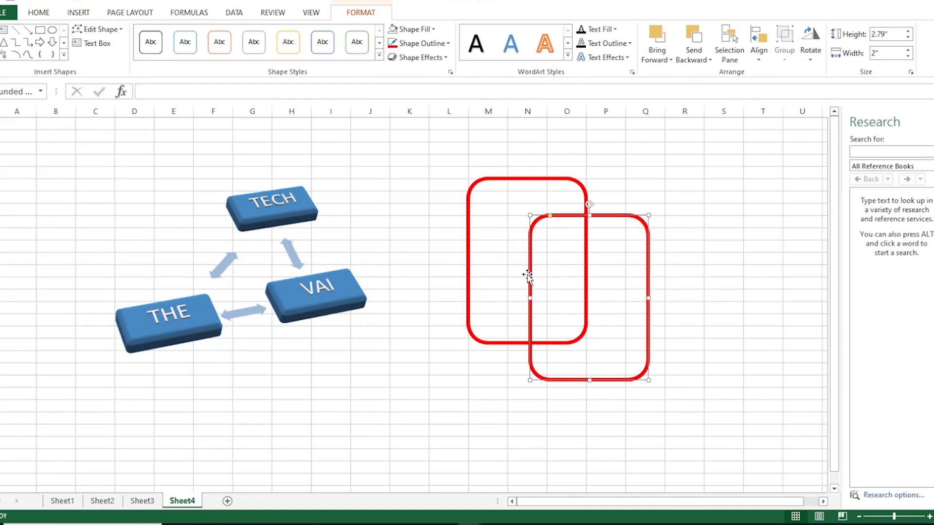
click(40, 42)
drag(429, 191, 549, 383)
drag(501, 304, 448, 370)
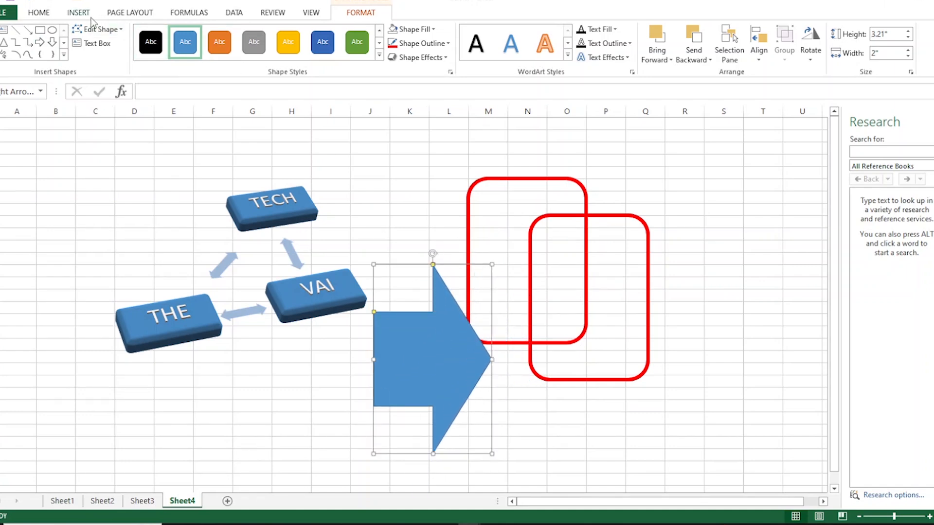
Insert a screen clipping of the other workbook window's full-width Insert ribbon
click(75, 12)
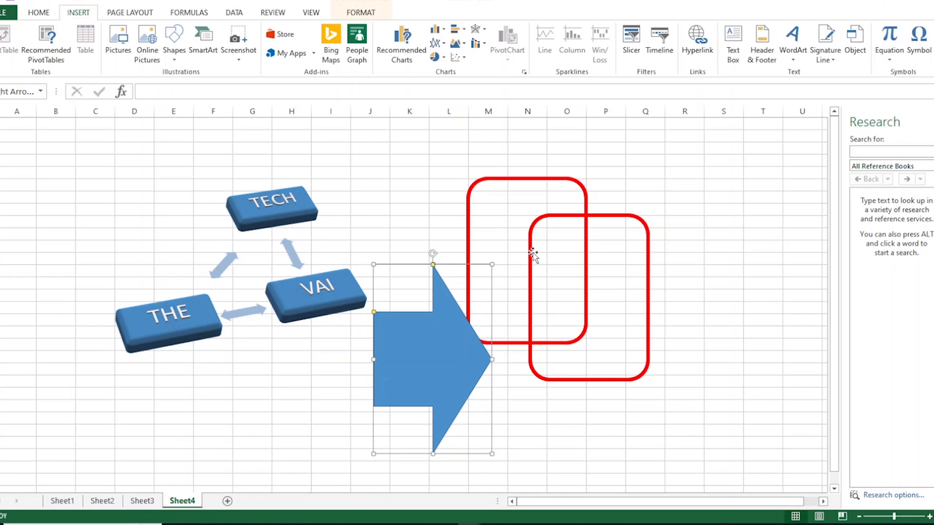
click(240, 58)
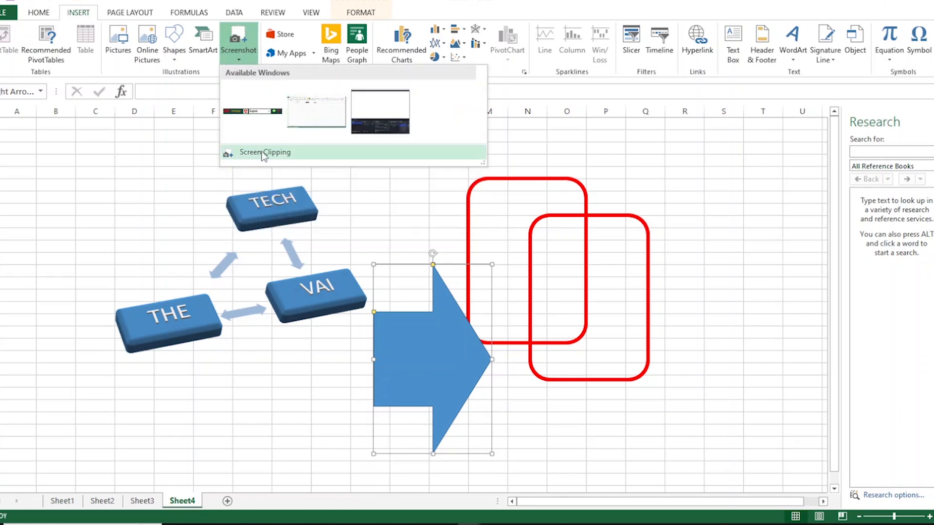
click(267, 154)
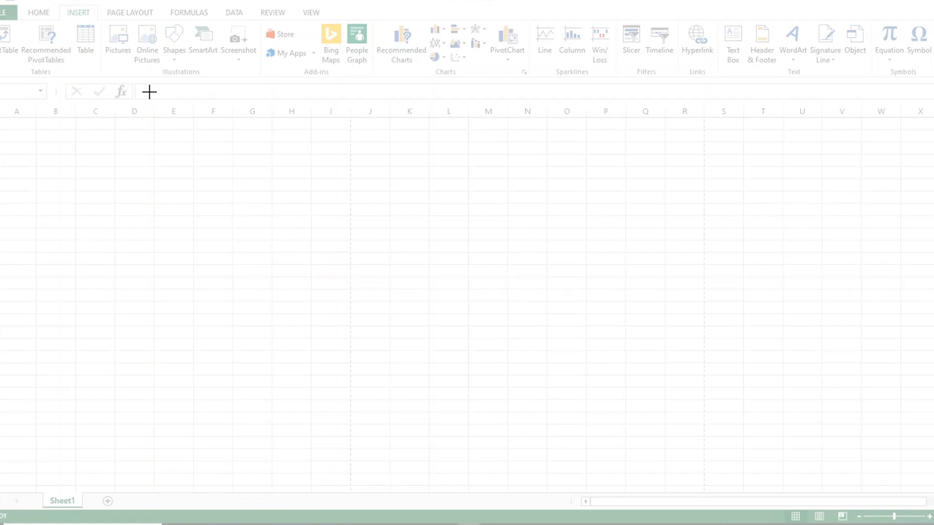
drag(1, 1, 922, 75)
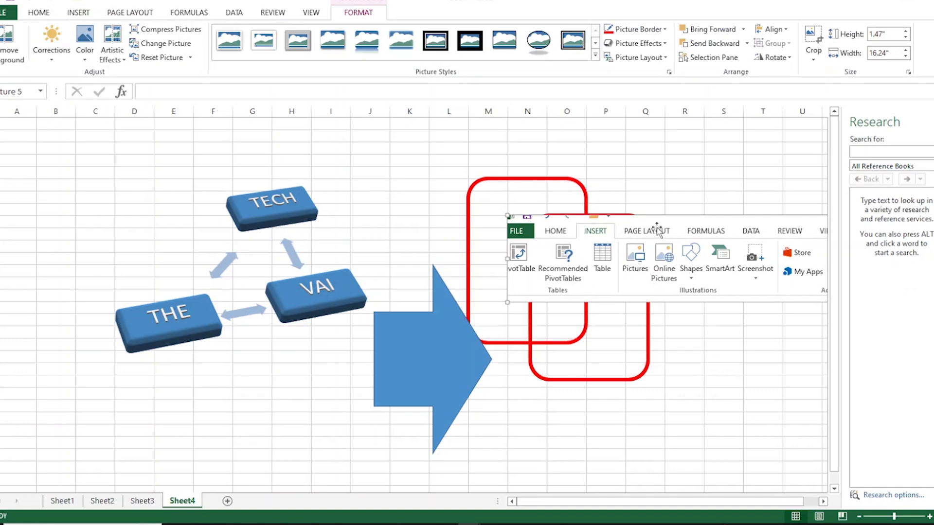
Resize the ribbon clipping to about 3.56" high and 19.96" wide, and position it across the upper part of the sheet
drag(673, 228, 259, 238)
drag(113, 273, 709, 315)
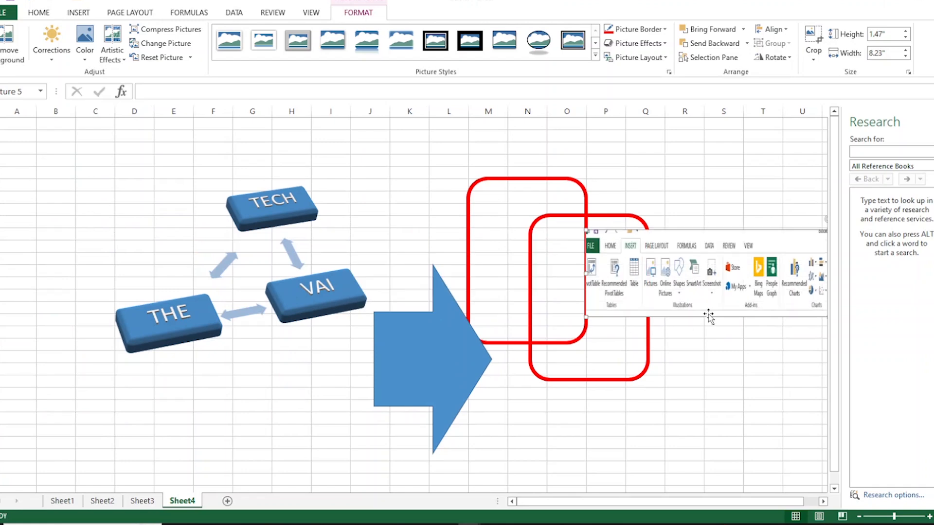
drag(728, 243, 247, 122)
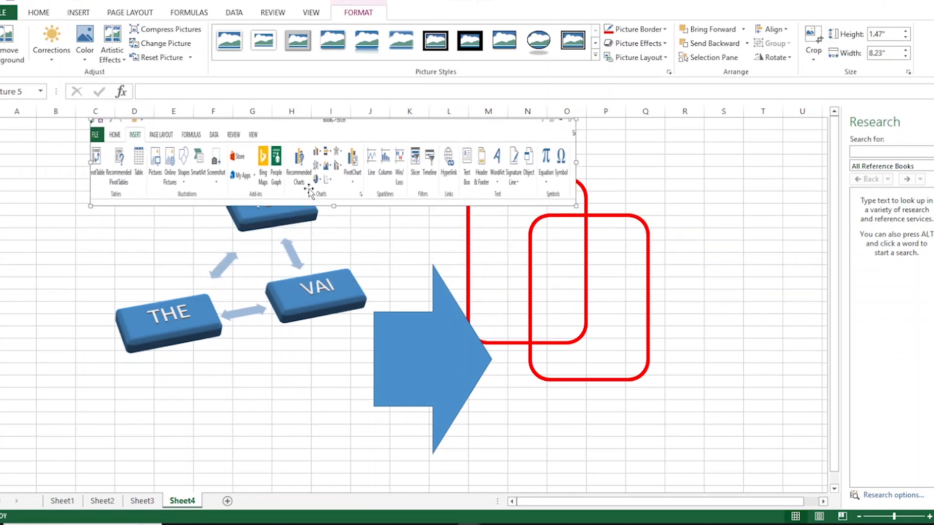
drag(333, 126, 406, 210)
drag(668, 300, 730, 411)
drag(640, 235, 427, 132)
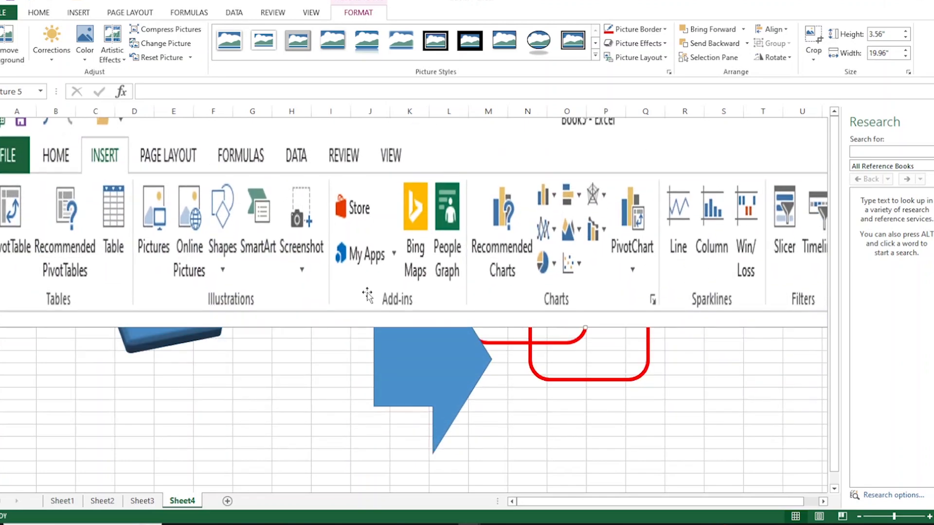
Add a new worksheet after Sheet4 and look through the available 2-D and 3-D bar chart types
click(227, 501)
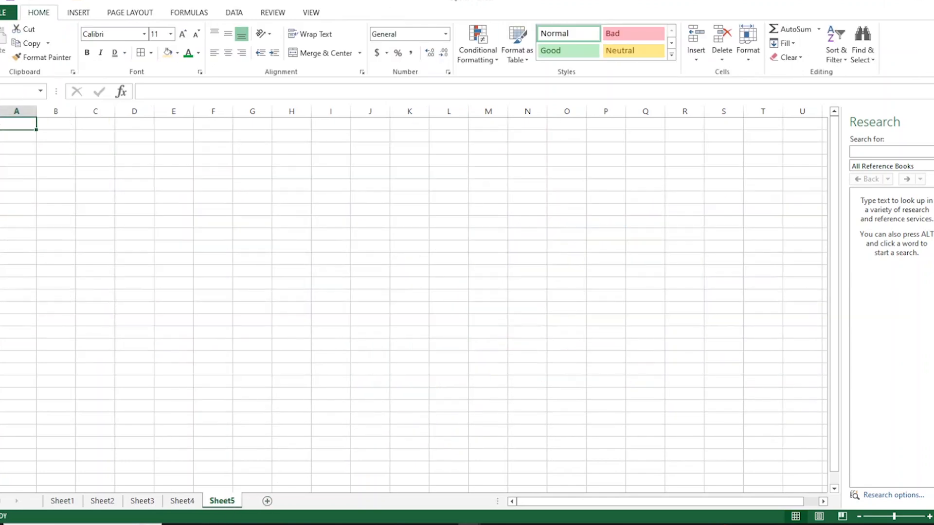
click(91, 14)
click(458, 29)
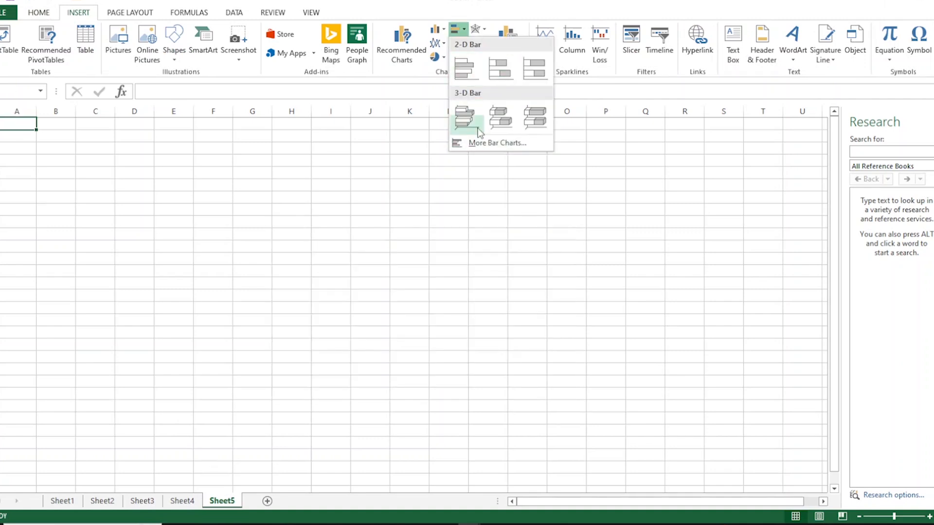
click(518, 171)
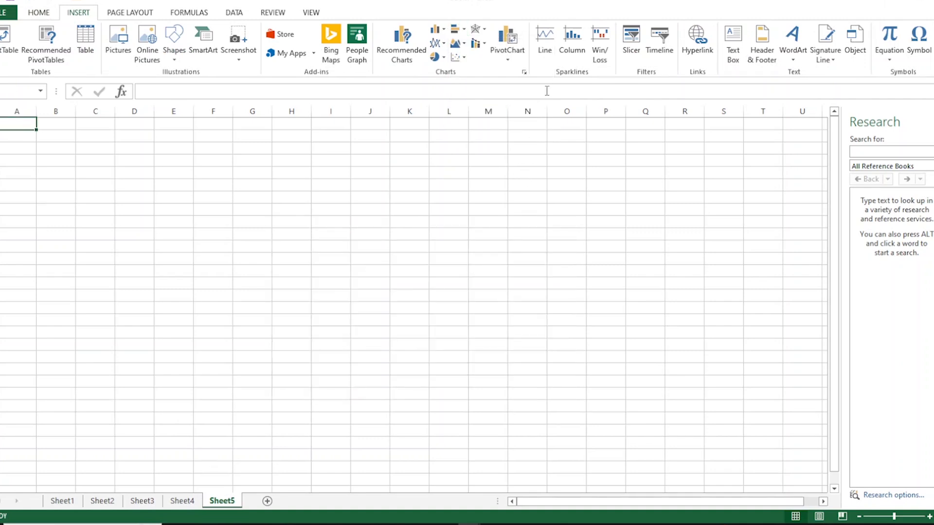
View the data range and location range settings for line and column sparklines, cancelling each without creating one
click(545, 41)
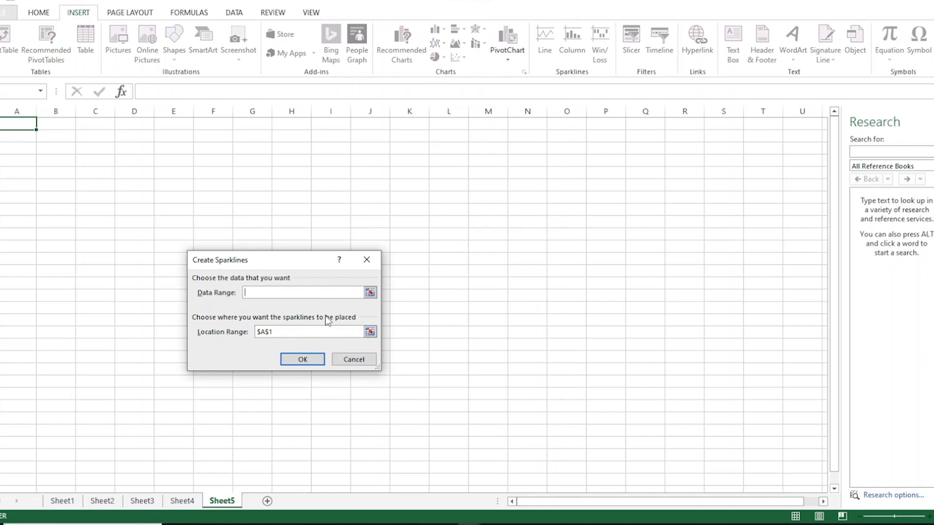
click(340, 359)
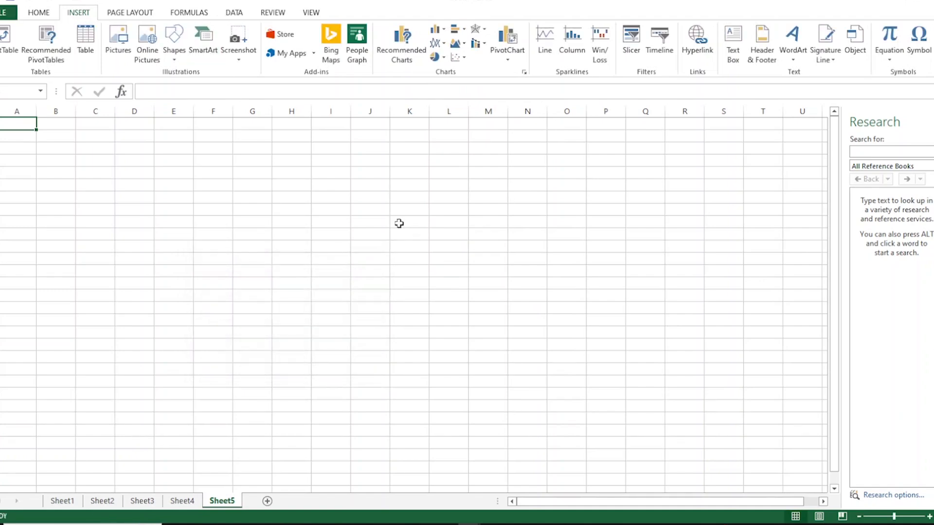
click(573, 56)
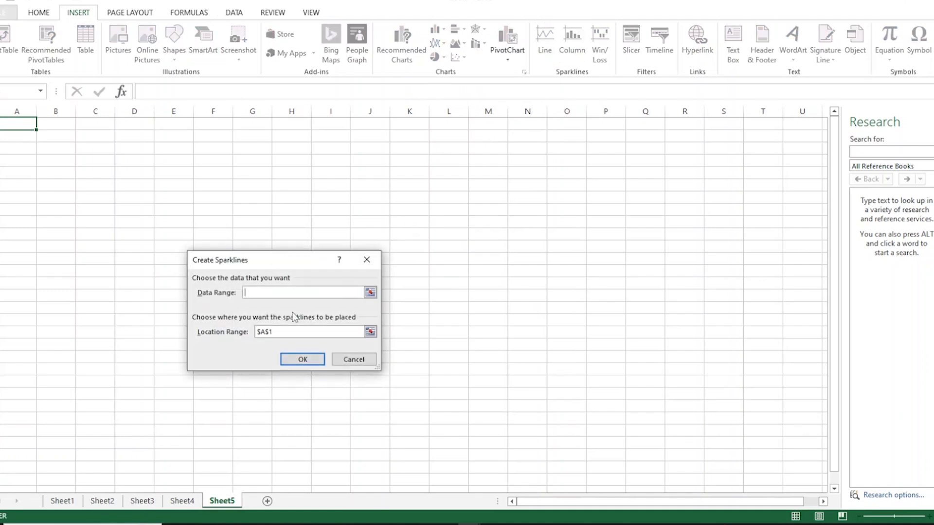
click(353, 363)
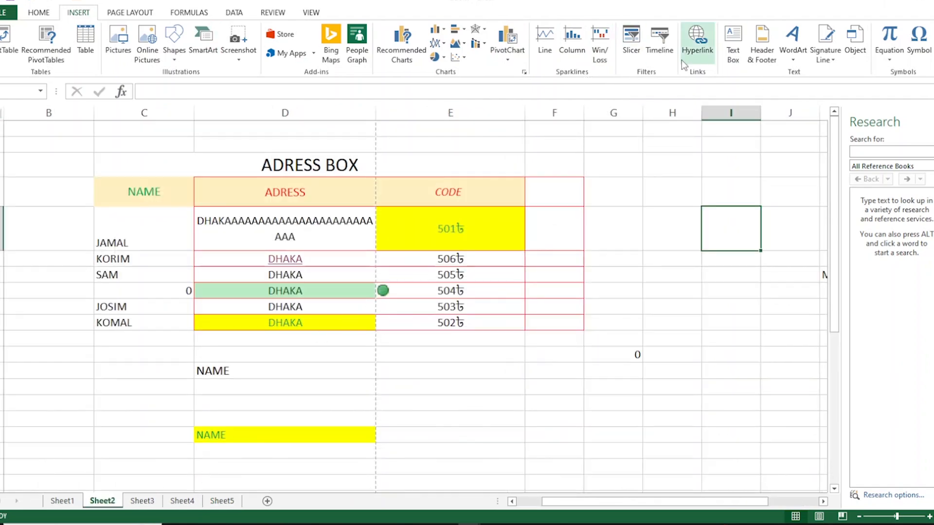
click(289, 276)
click(291, 259)
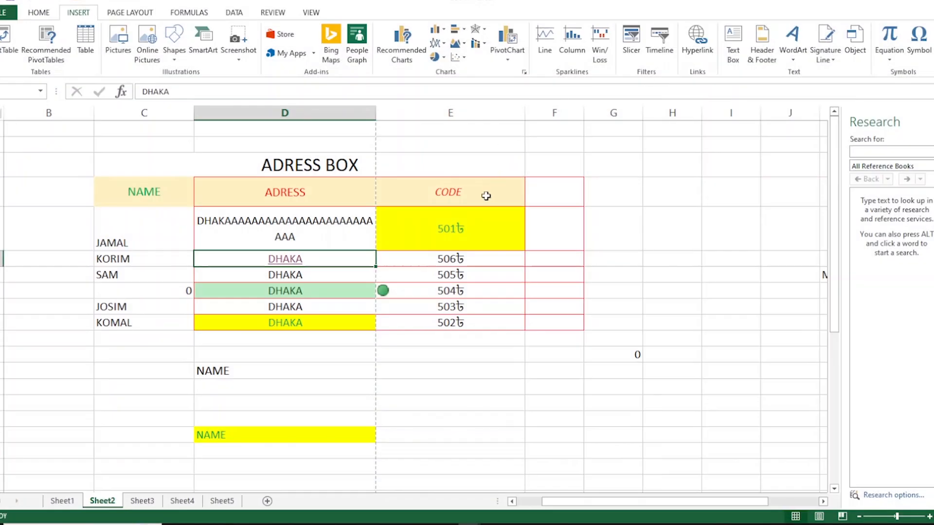
click(330, 227)
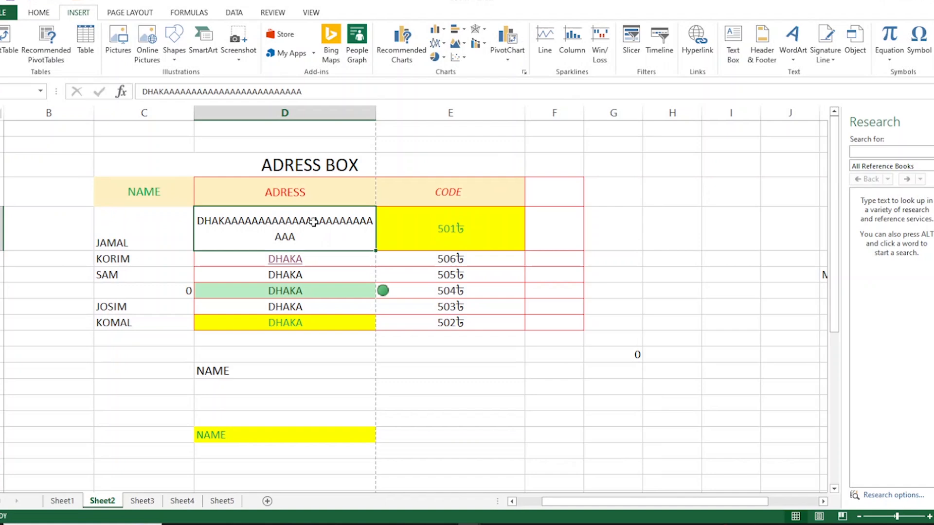
click(289, 323)
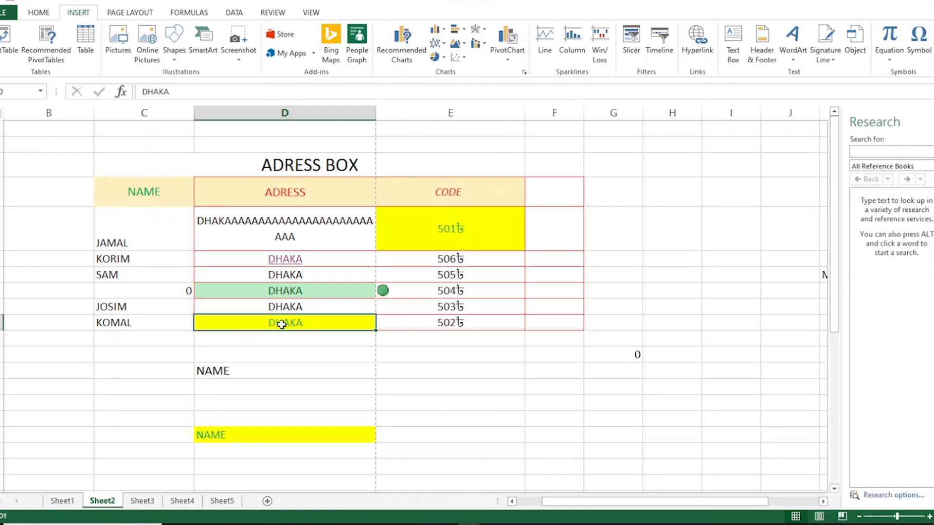
click(701, 60)
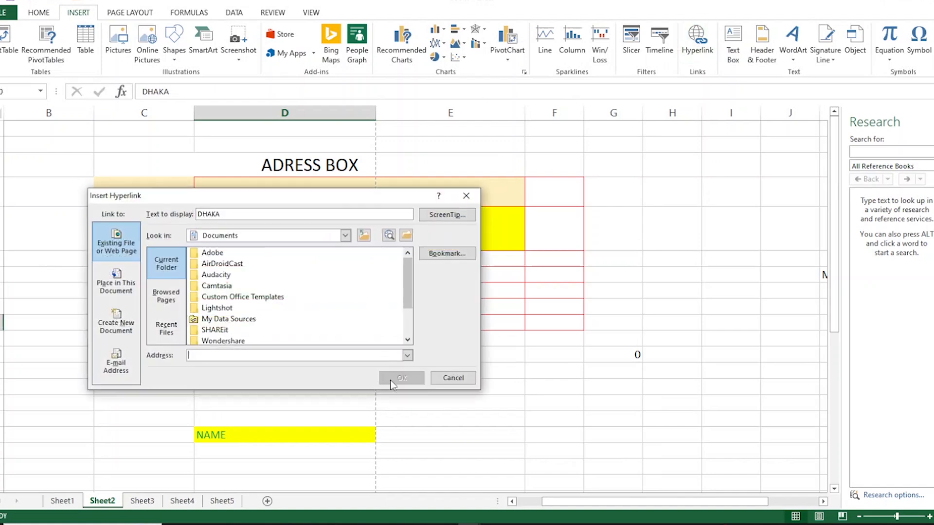
click(220, 356)
text(WWW)
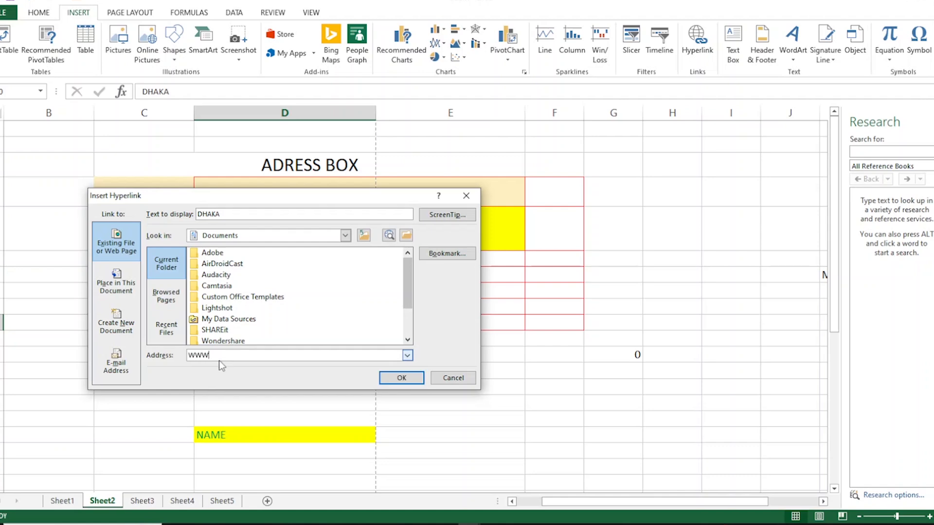
text(.YOUTUBE.COM)
click(287, 356)
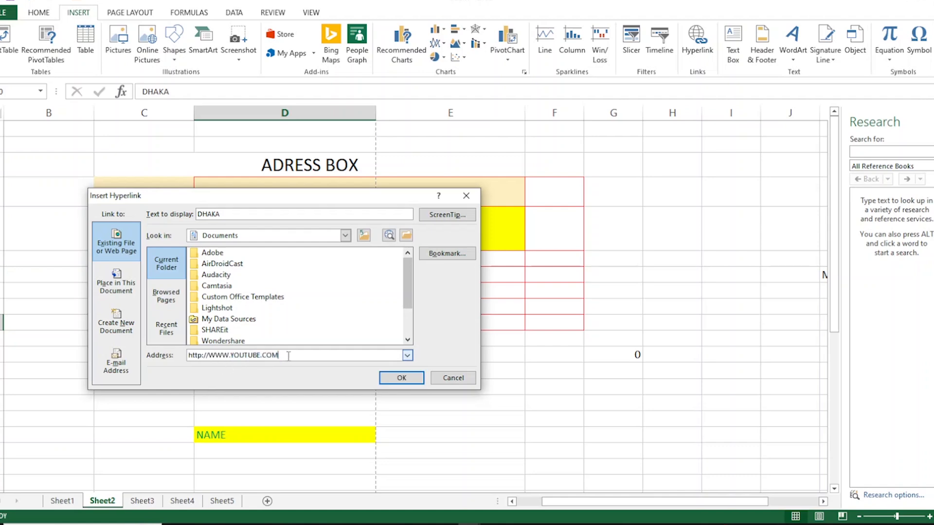
click(404, 381)
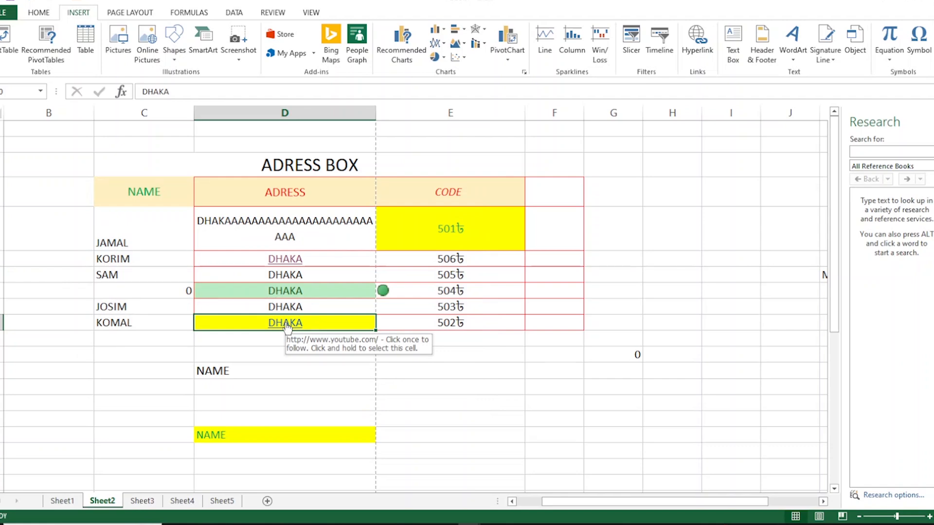
Test the hyperlinks in both underlined DHAKA cells, returning from the web browser to the workbook after each
click(287, 325)
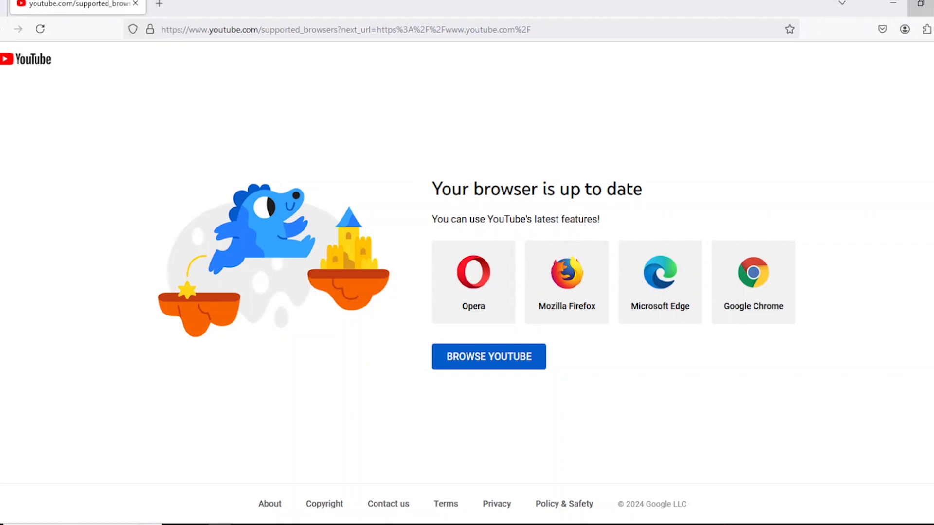
click(926, 5)
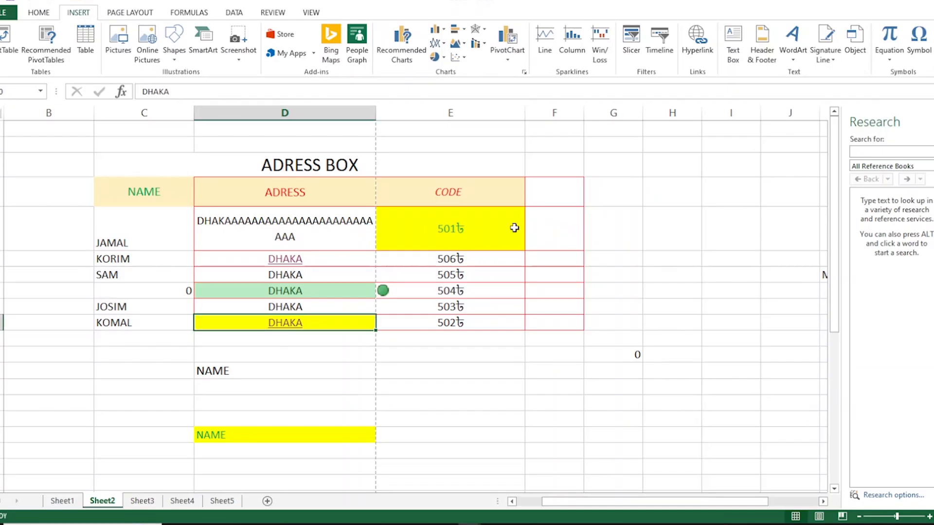
click(285, 262)
click(285, 261)
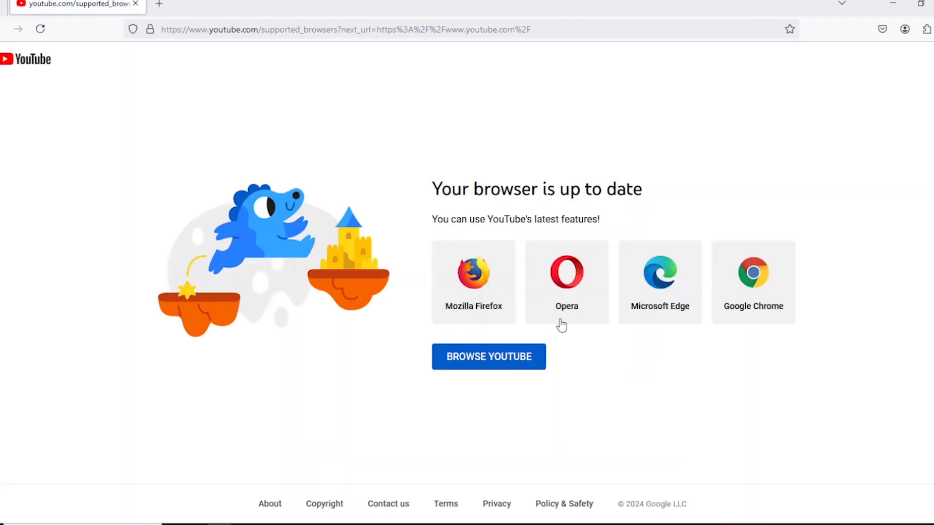
click(930, 4)
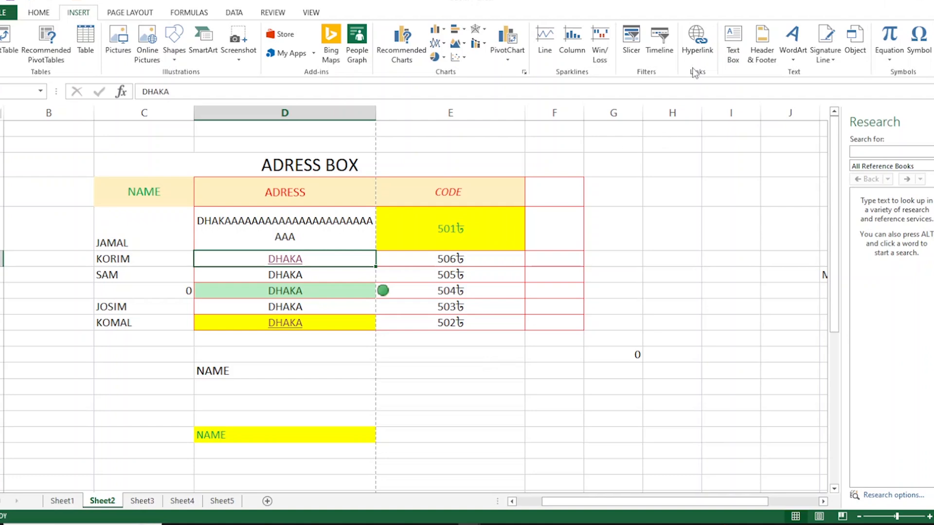
Draw a text box about 1.8" high and 1.54" wide over columns G and H, containing "THE TECH VAI YOUTUBE"
click(733, 43)
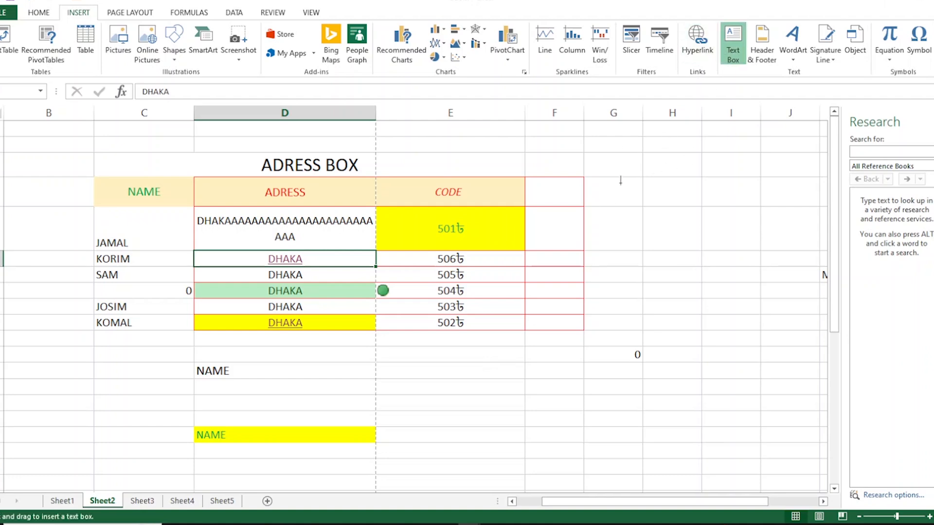
drag(613, 192, 709, 313)
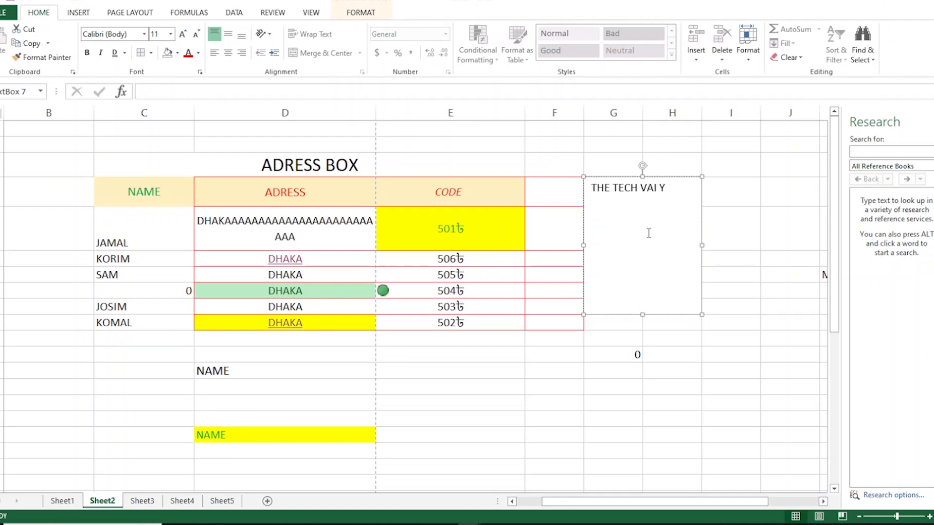
text(TUBE)
Clear the text box's text and fill the box with a Bing picture of a single yellow mango with a leaf
drag(648, 207, 589, 182)
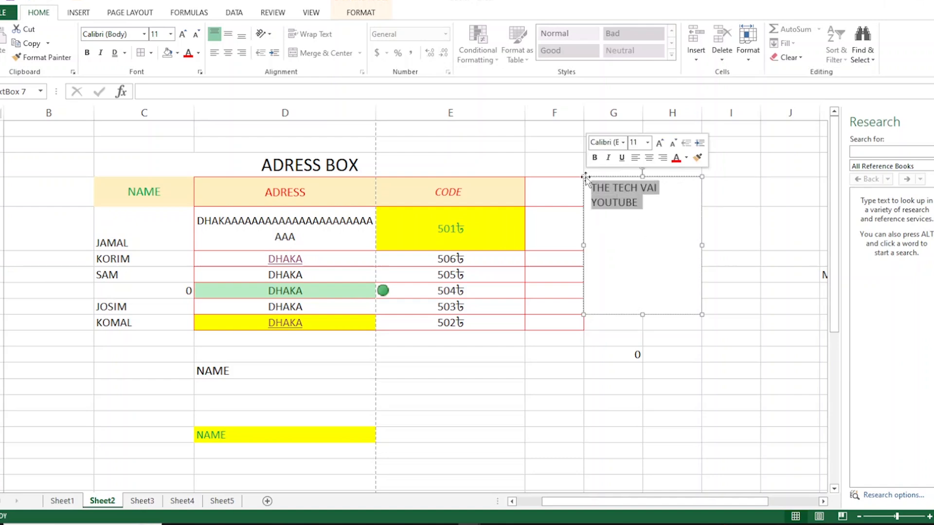
key(Delete)
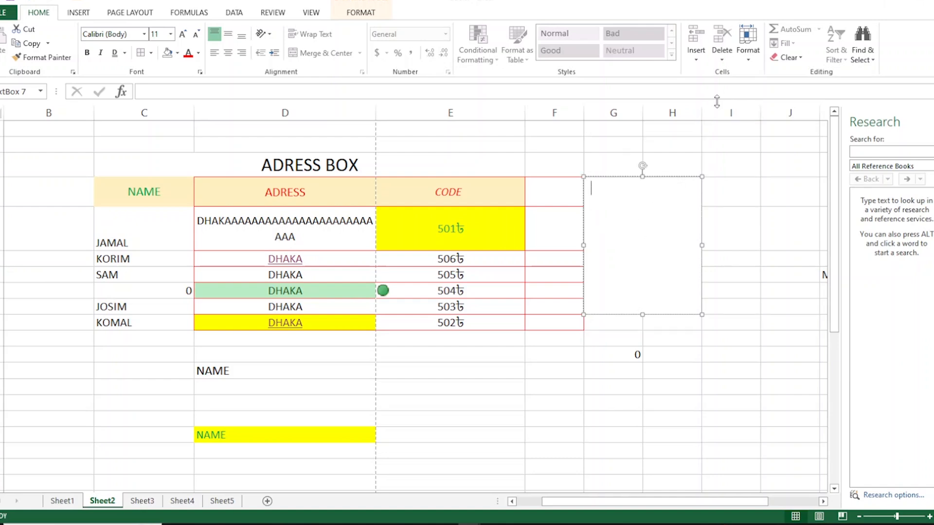
click(354, 16)
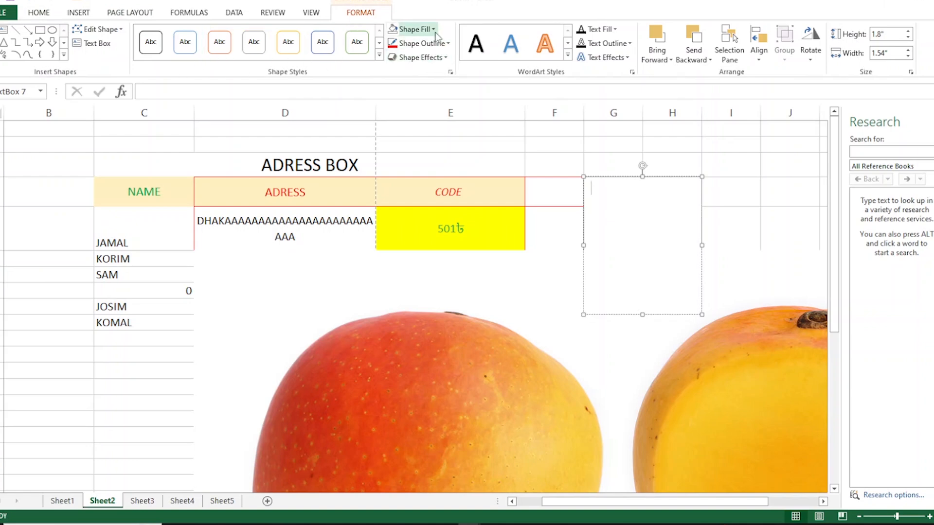
click(413, 29)
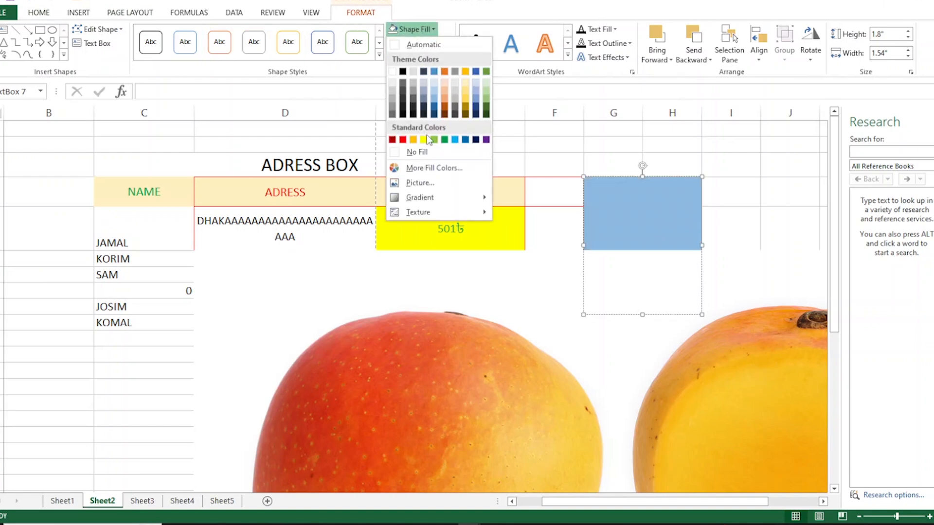
click(424, 186)
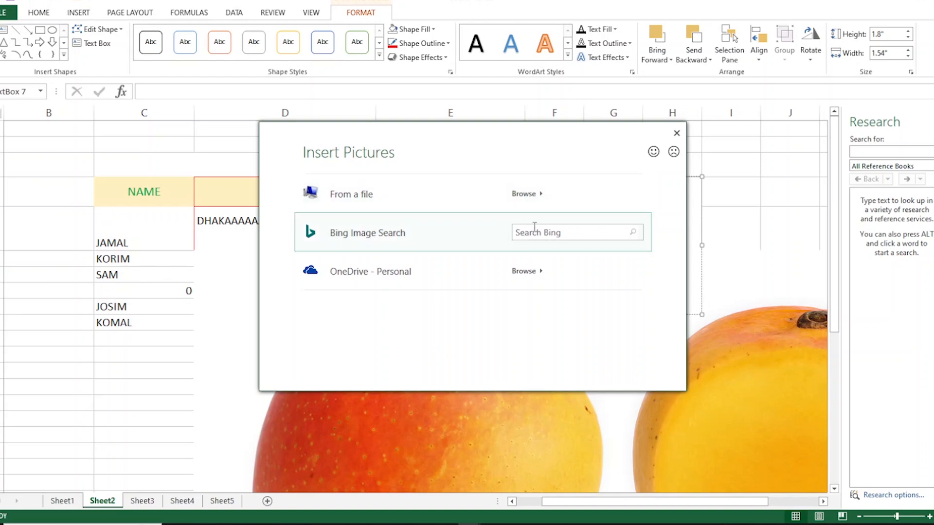
click(535, 231)
key(Return)
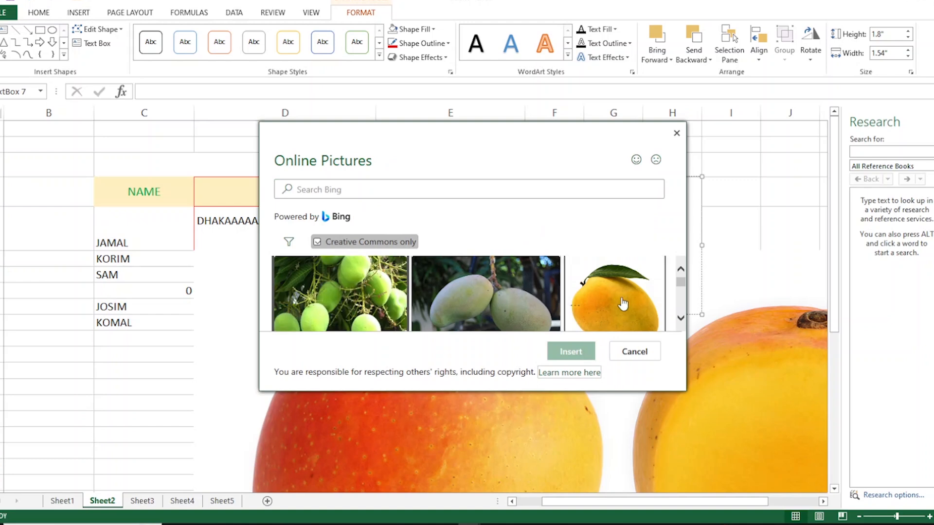
click(623, 304)
click(566, 352)
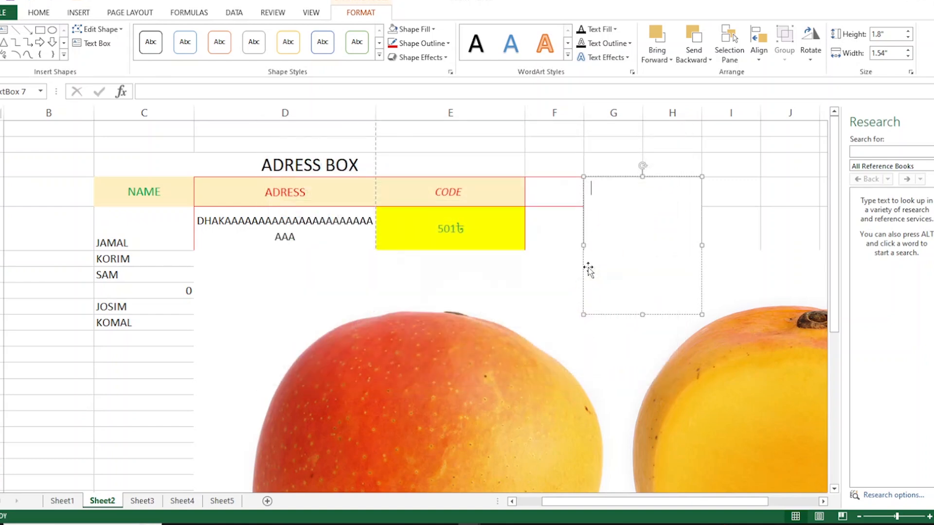
key(Escape)
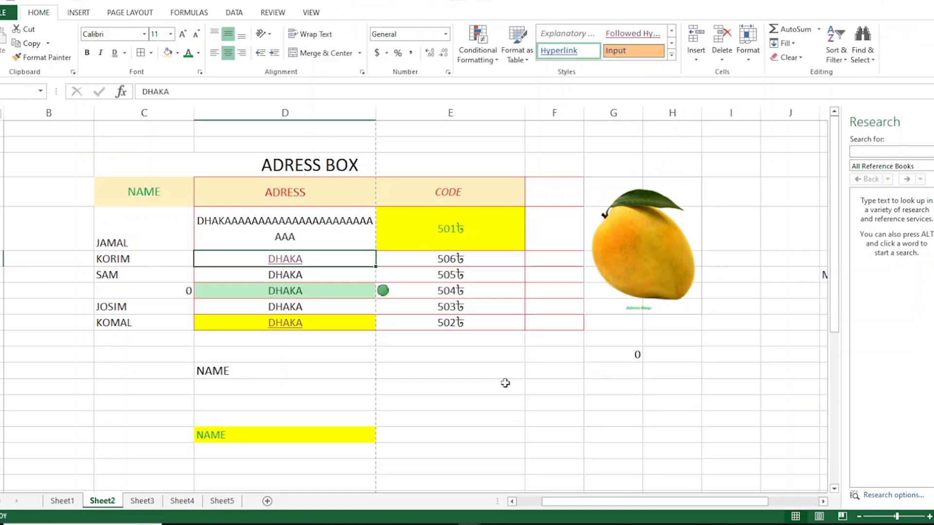
Move the mango-filled text box slightly upward over columns G and H, beside the address table
click(625, 229)
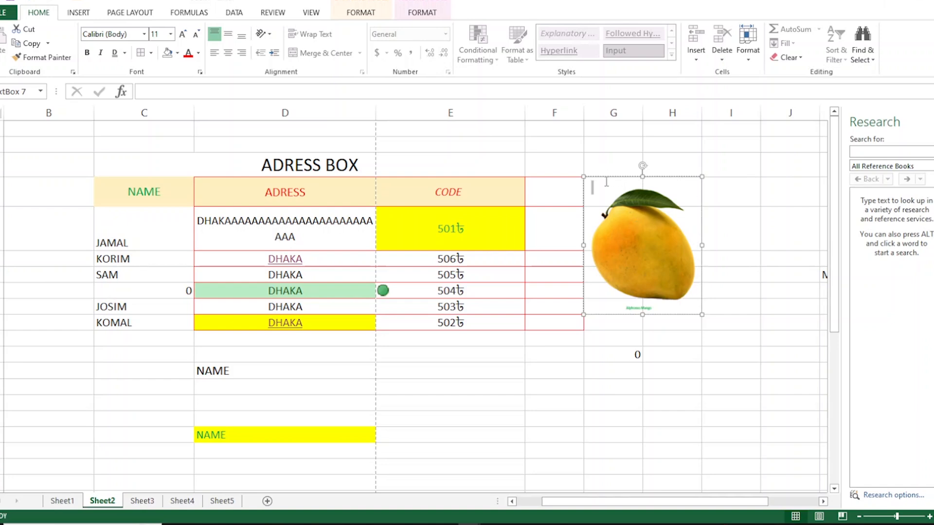
mouse_move(614, 179)
mouse_down()
mouse_move(613, 190)
mouse_move(497, 191)
mouse_move(436, 225)
mouse_move(637, 148)
mouse_move(609, 164)
mouse_up()
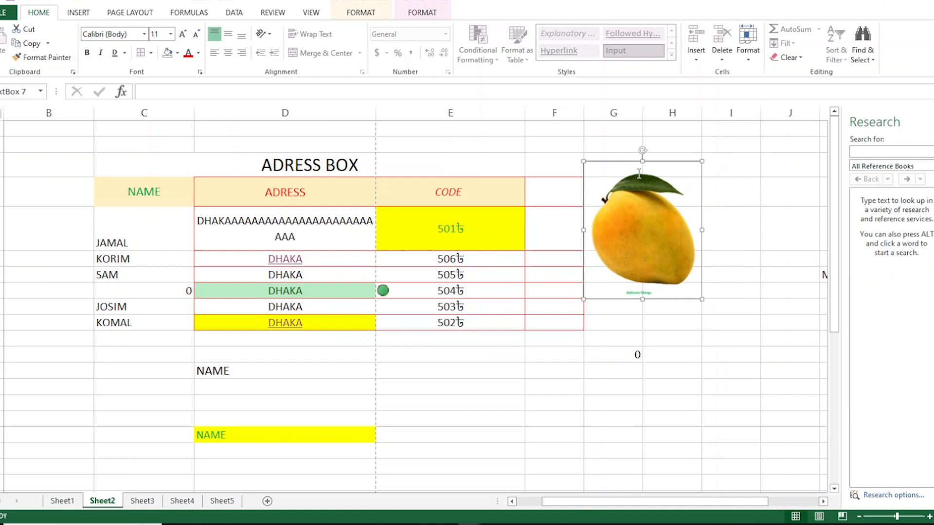
Open header and footer editing on Sheet2, close the Research pane and review the header and footer options
click(79, 13)
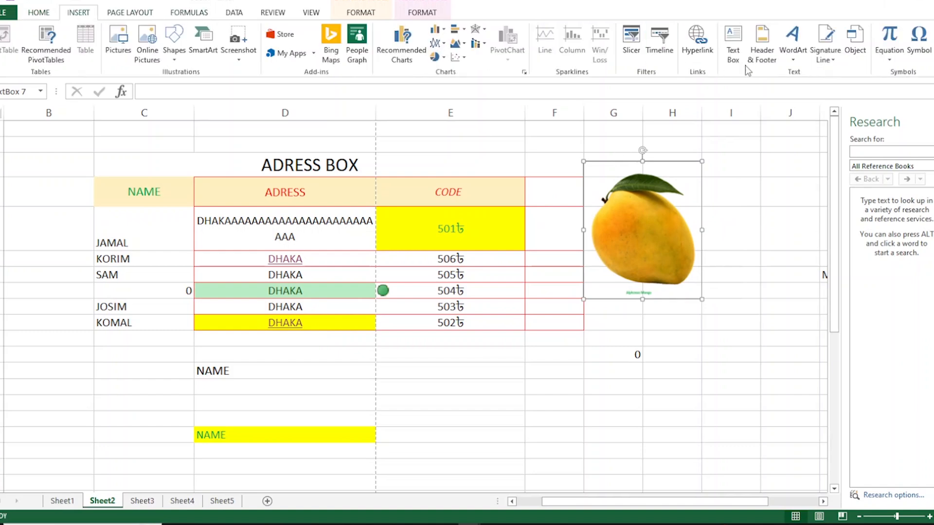
click(762, 46)
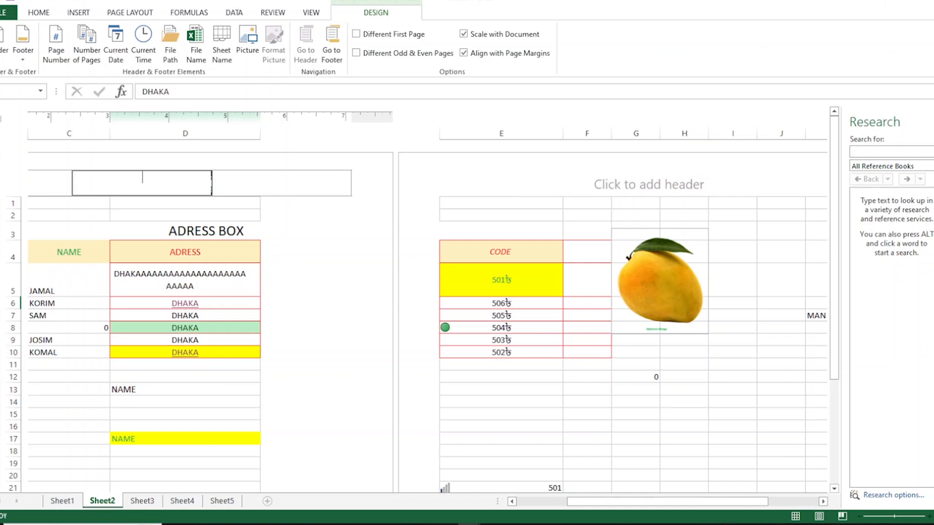
click(933, 122)
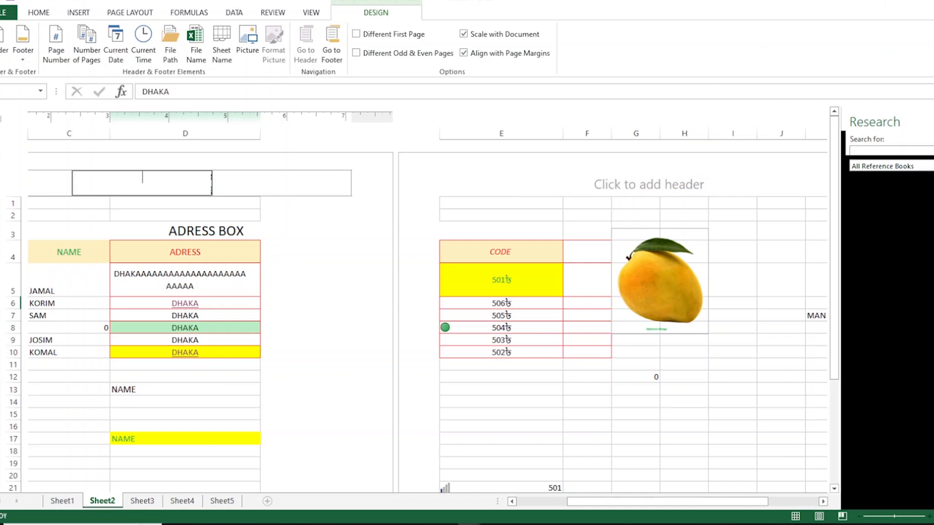
click(81, 14)
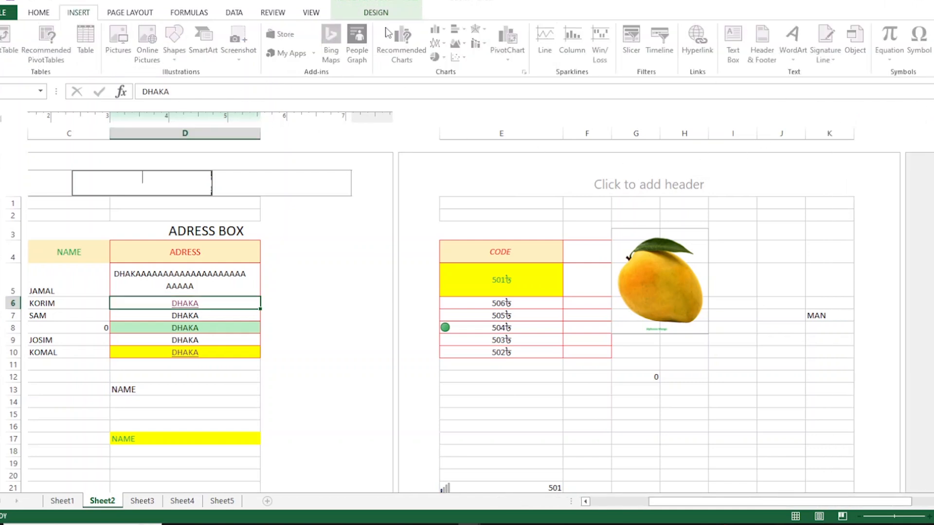
click(383, 14)
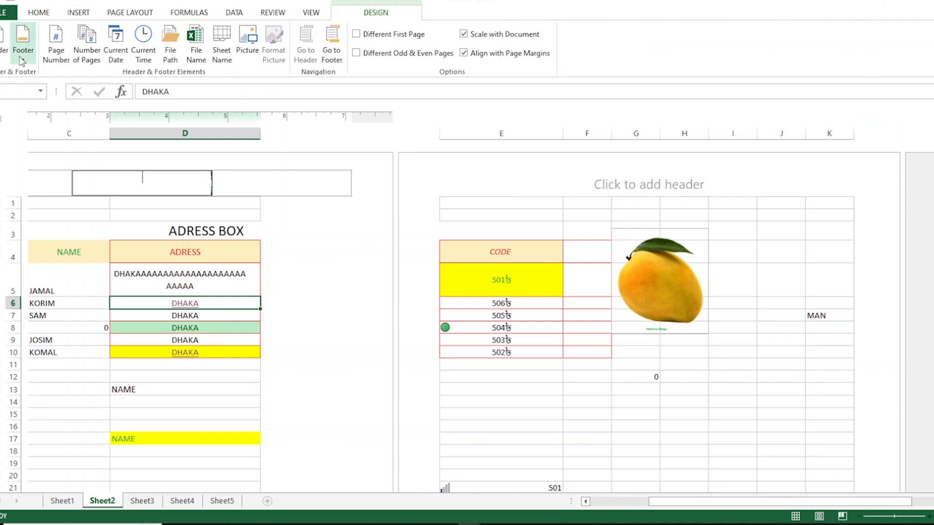
click(47, 14)
click(78, 14)
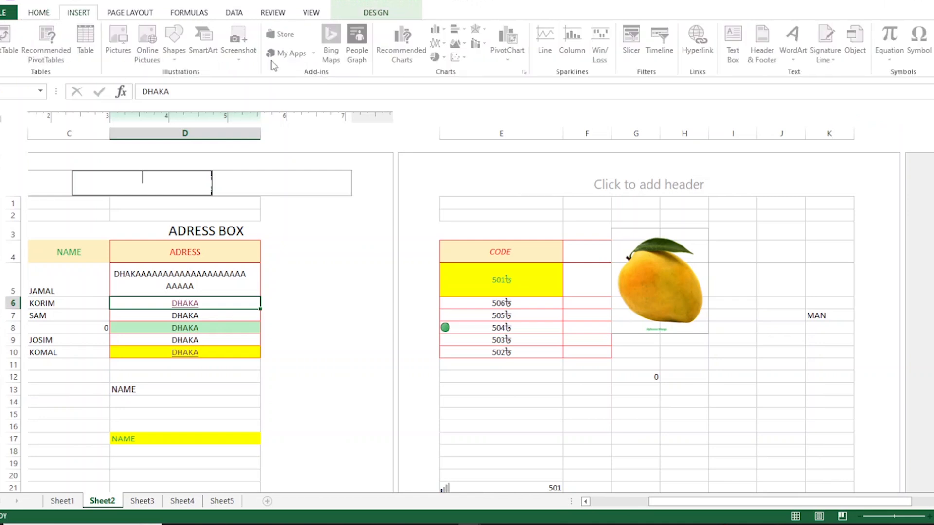
Leave the page header empty and return Sheet2 to Normal view
click(515, 179)
click(632, 199)
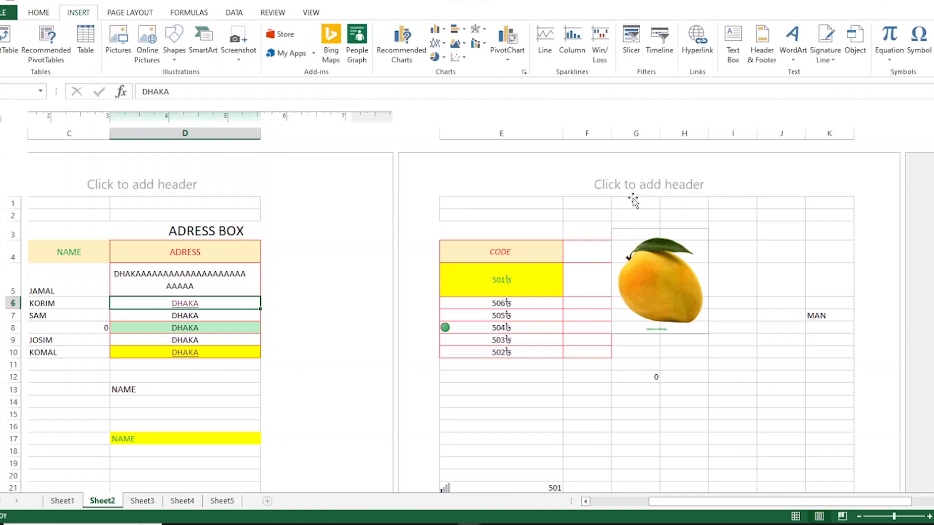
click(637, 192)
click(561, 224)
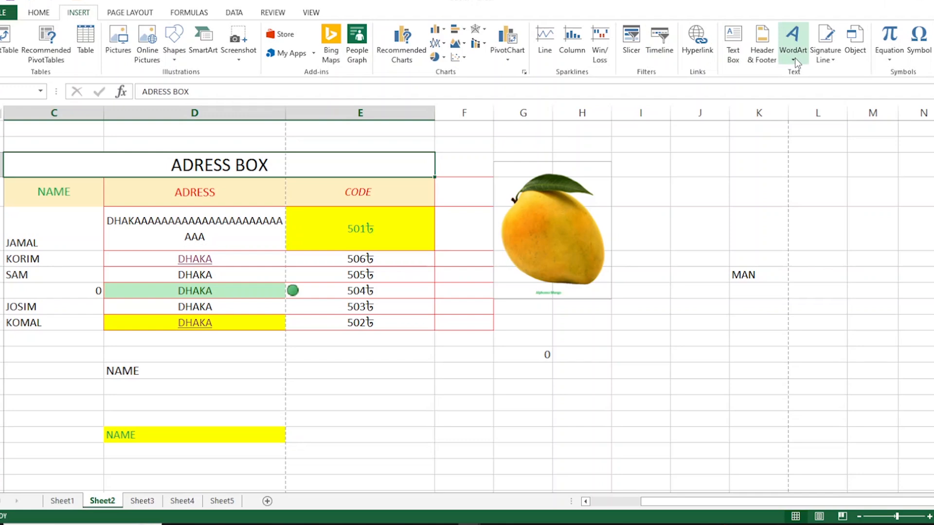
click(74, 193)
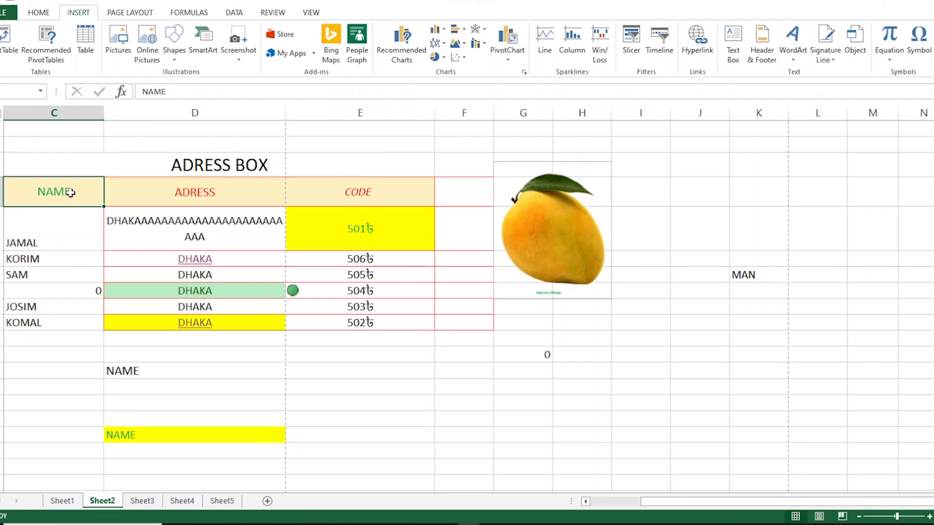
double_click(71, 191)
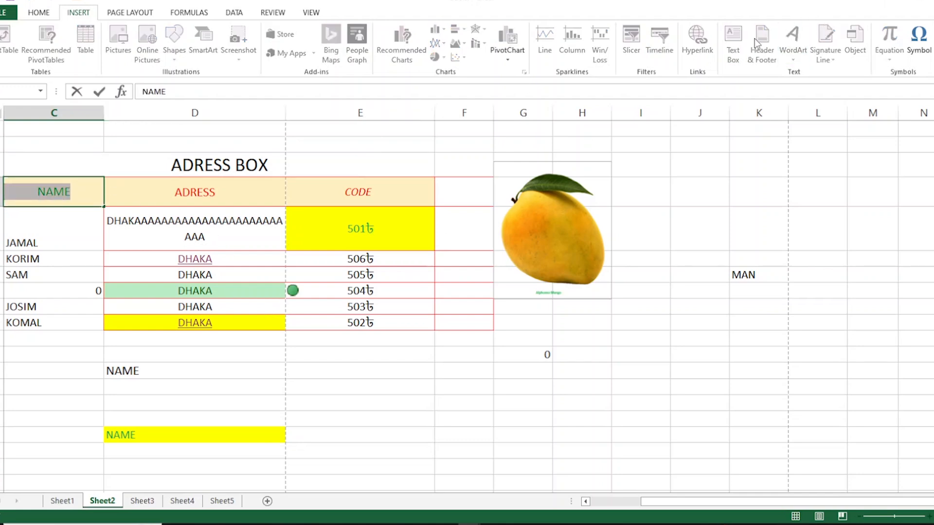
click(124, 230)
click(100, 193)
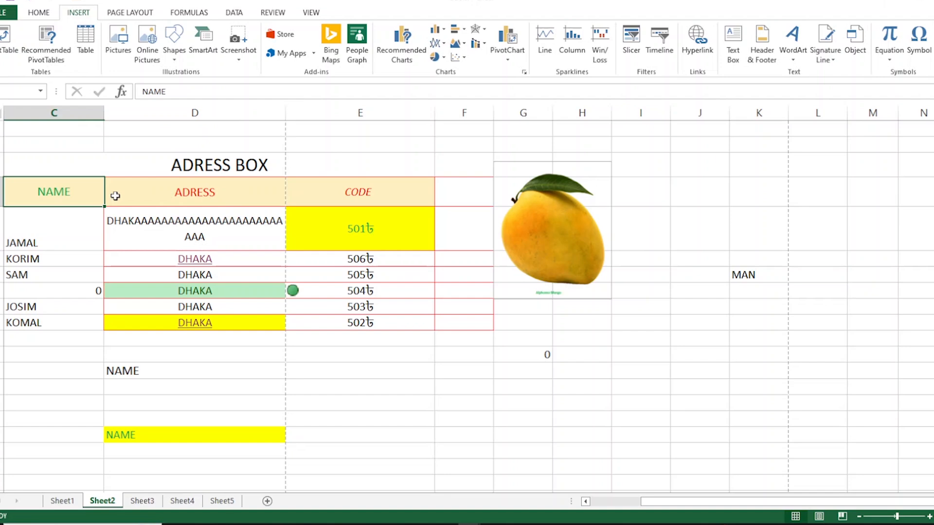
Insert WordArt in a white, blue-outlined style and move it over columns H to M, beside the top of the mango
click(793, 46)
click(897, 83)
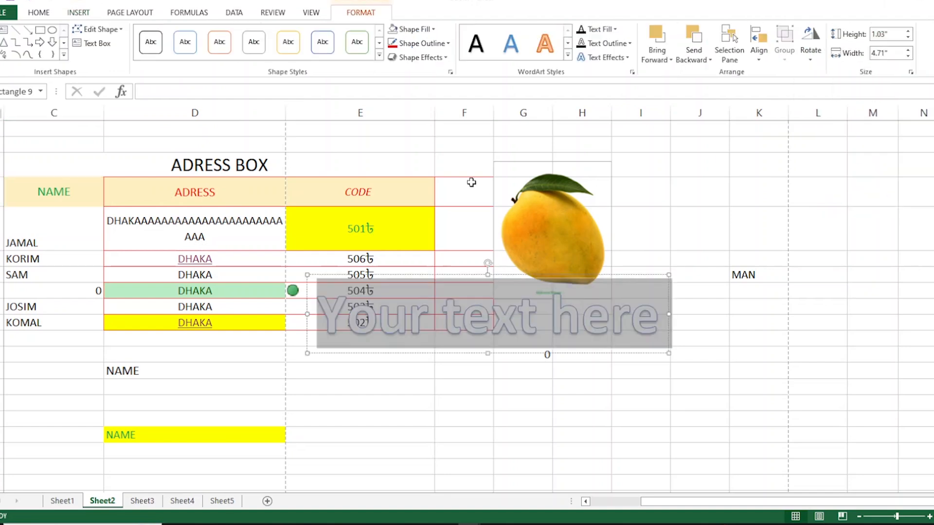
click(486, 281)
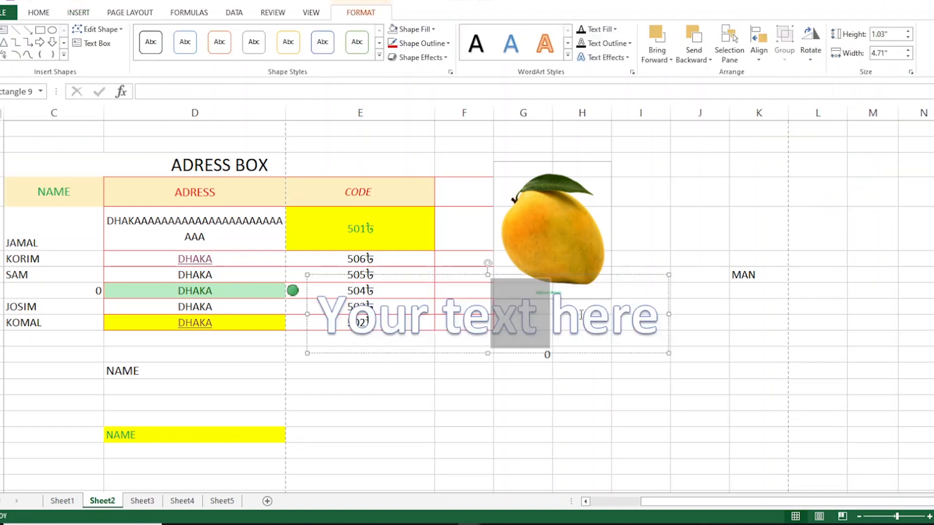
drag(503, 285, 739, 141)
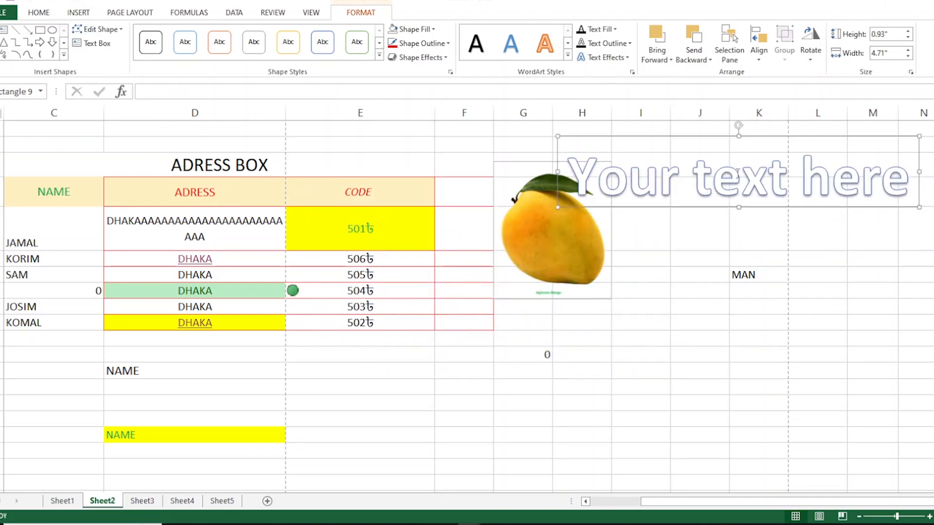
Replace the WordArt placeholder text with "THE TECH VAI" and move it below the mango, across columns F to L
double_click(735, 182)
click(733, 180)
triple_click(732, 178)
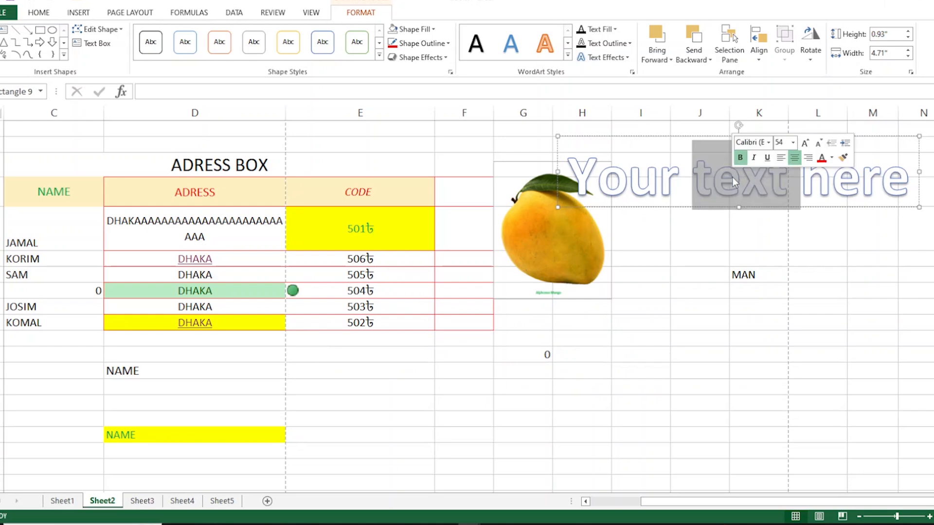
text(THE)
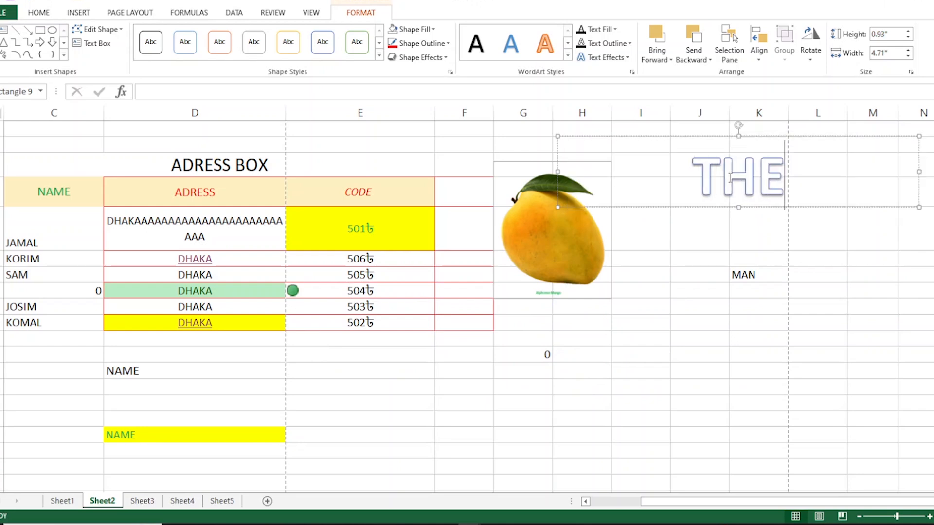
text( TECH VAI)
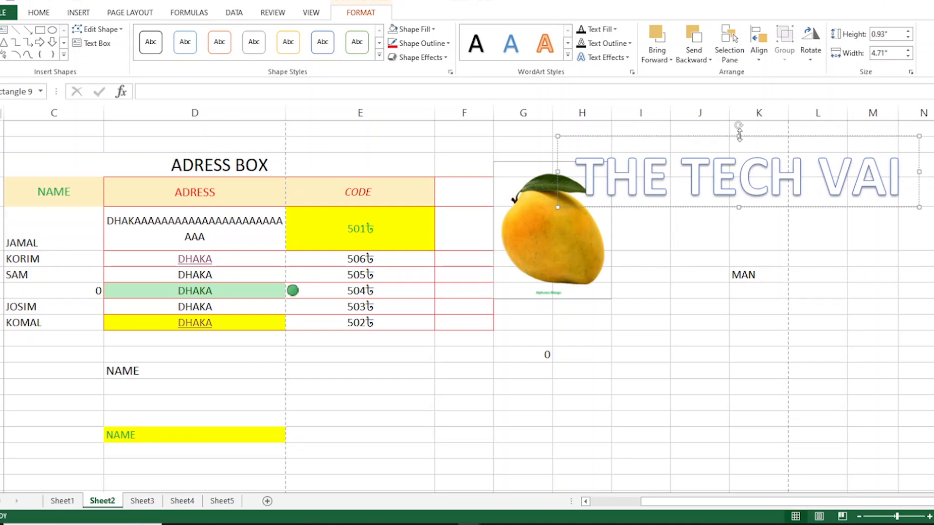
drag(741, 139, 647, 338)
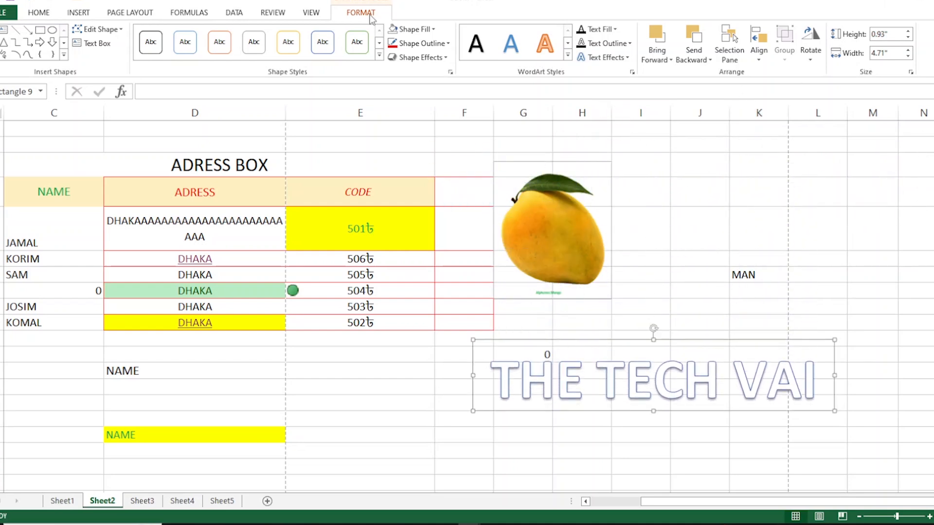
Give the WordArt box a light blue shape fill and a red shape outline
click(649, 368)
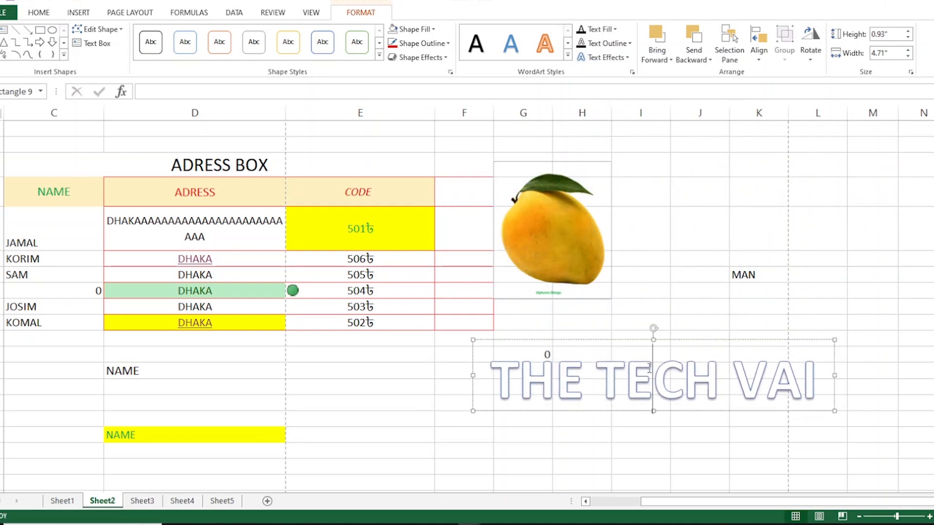
click(435, 30)
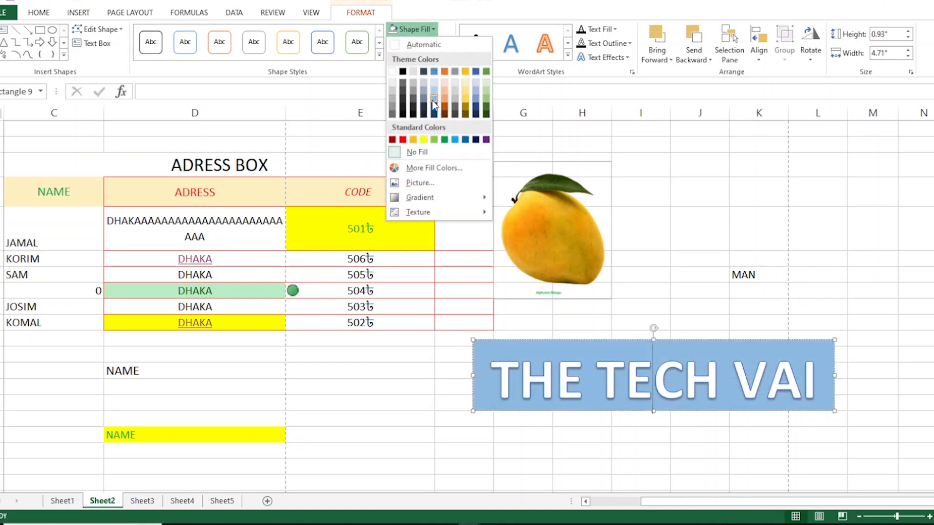
click(434, 100)
click(443, 44)
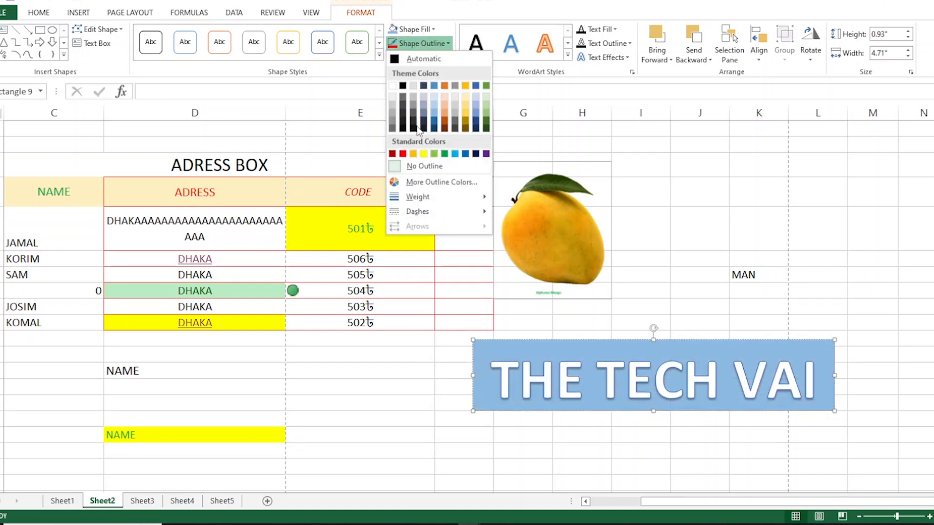
click(404, 155)
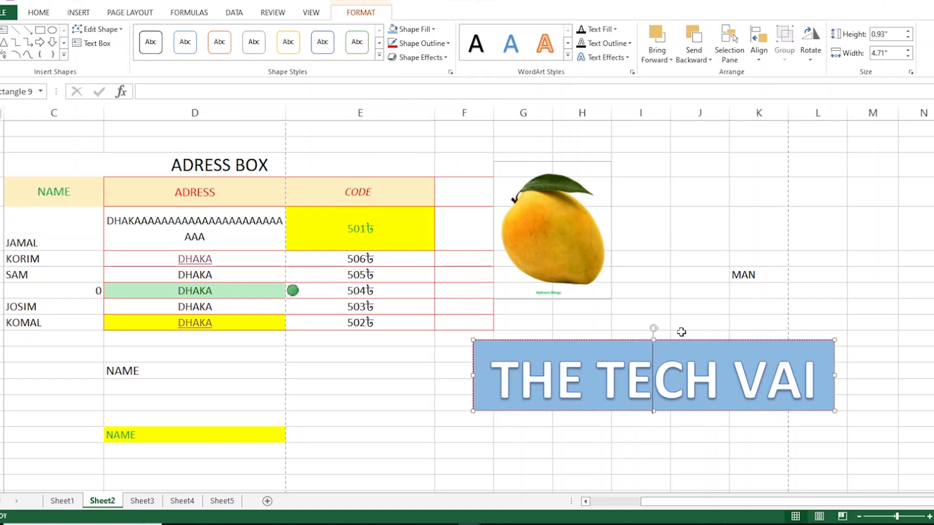
Apply the dark, diagonally hatched WordArt style with a hard shadow to the whole "THE TECH VAI" text
click(568, 55)
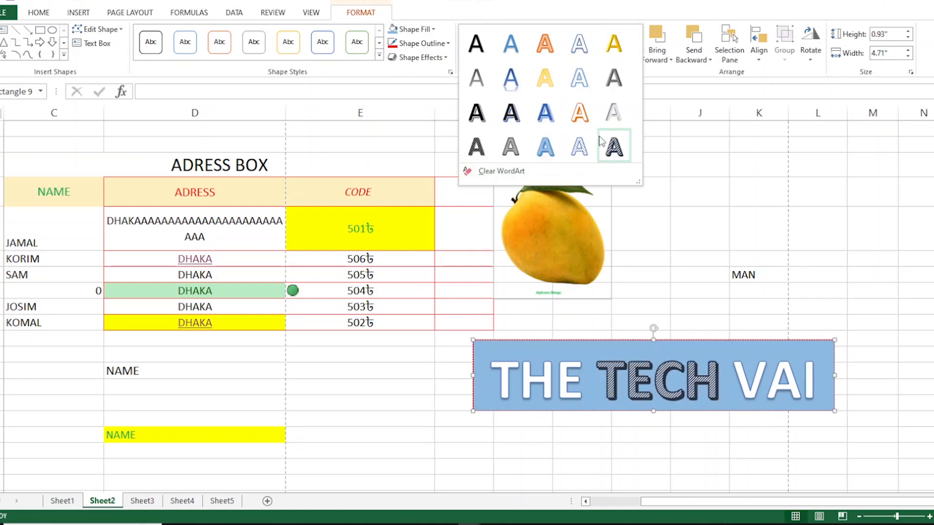
click(614, 149)
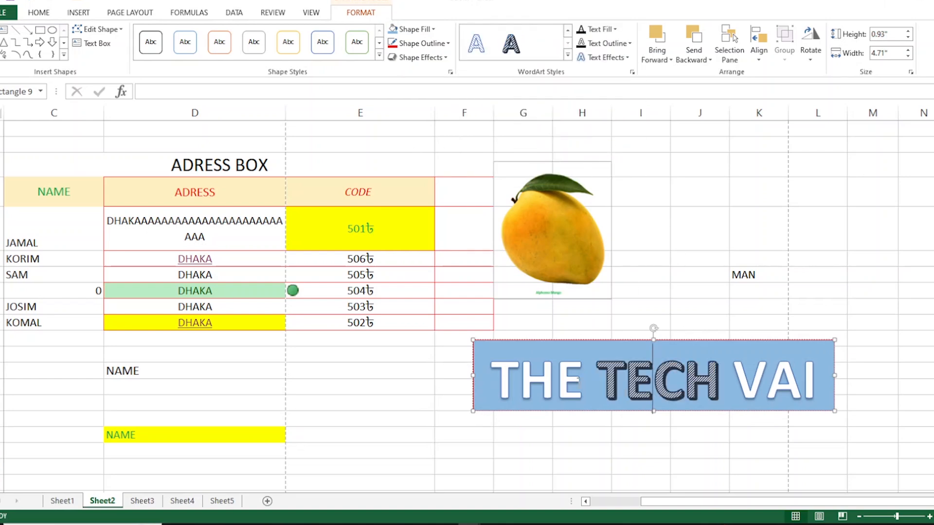
key(ctrl+a)
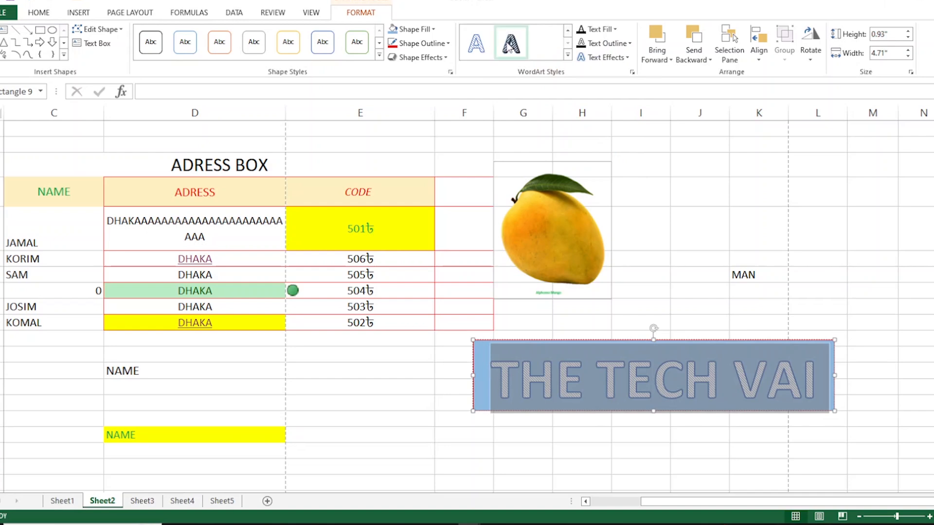
click(511, 43)
click(834, 360)
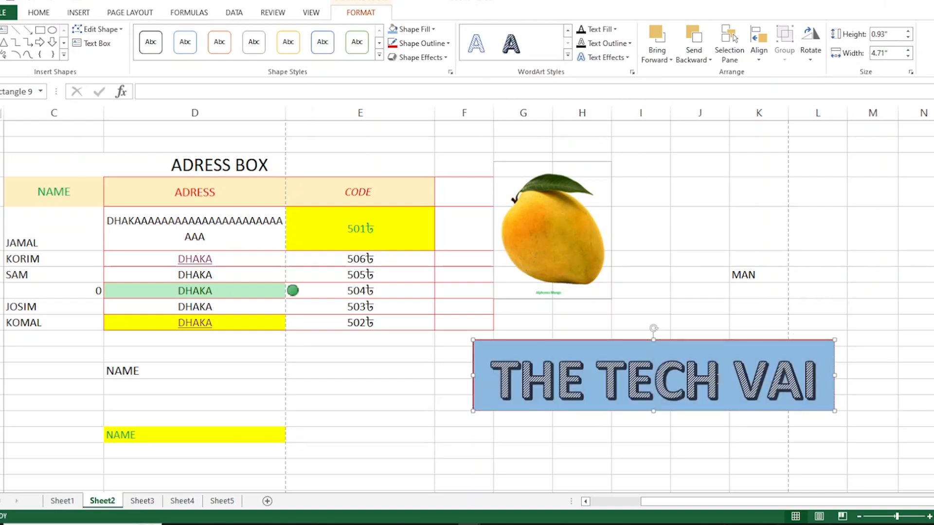
Give the word TECH the light hatched, blue-outlined WordArt style and a dark gold text fill
drag(719, 380, 596, 380)
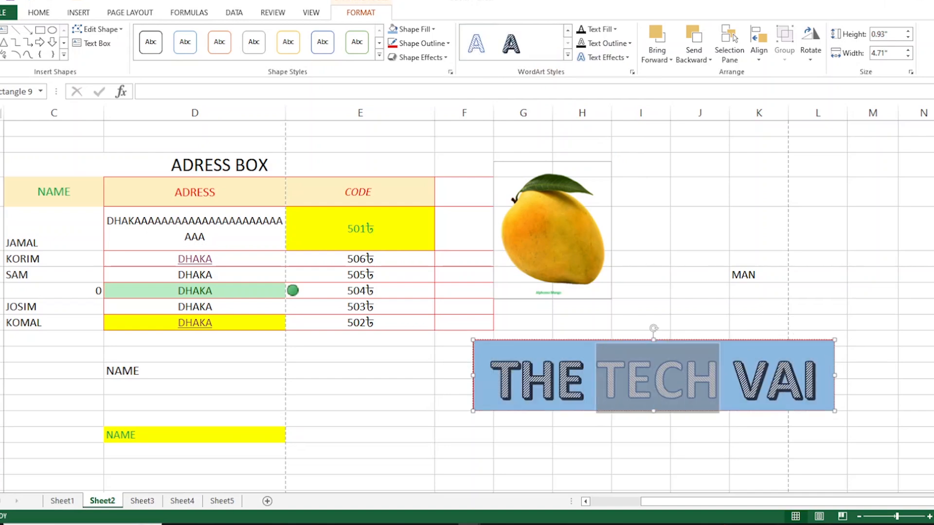
click(476, 43)
click(795, 352)
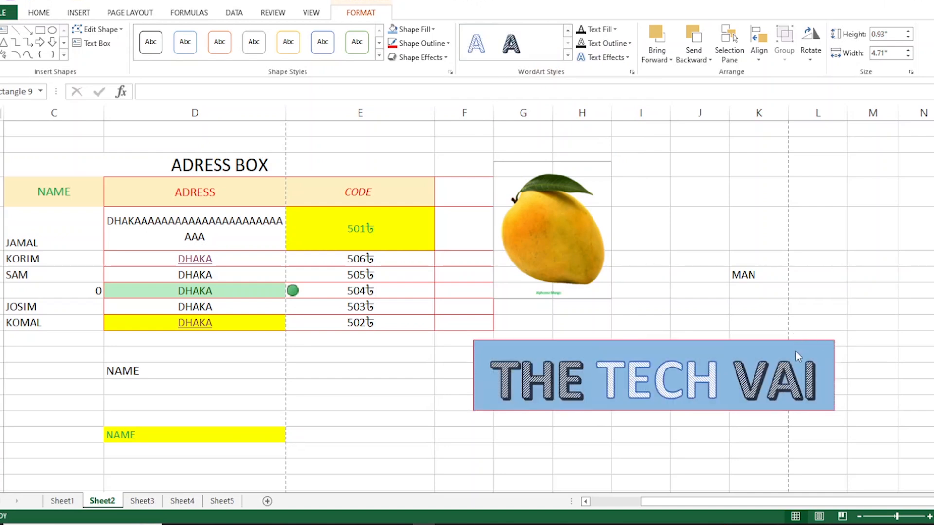
click(614, 29)
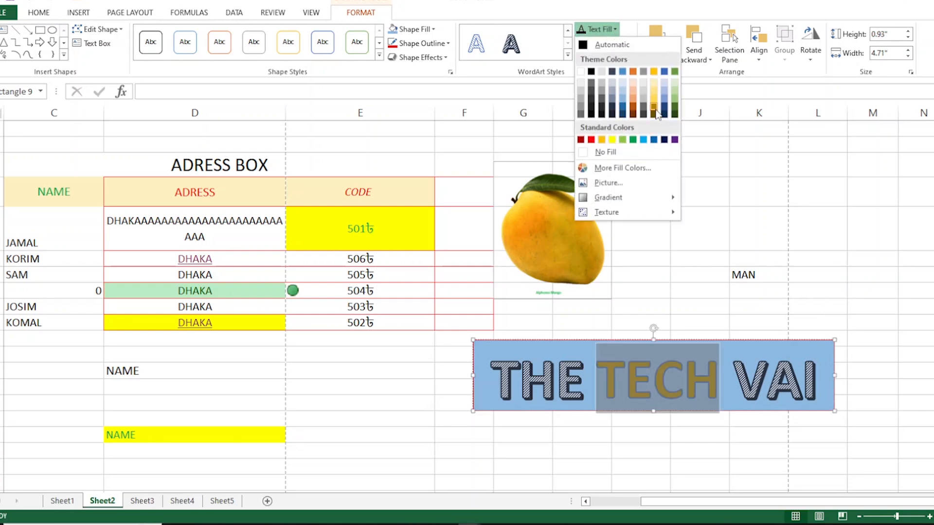
click(655, 109)
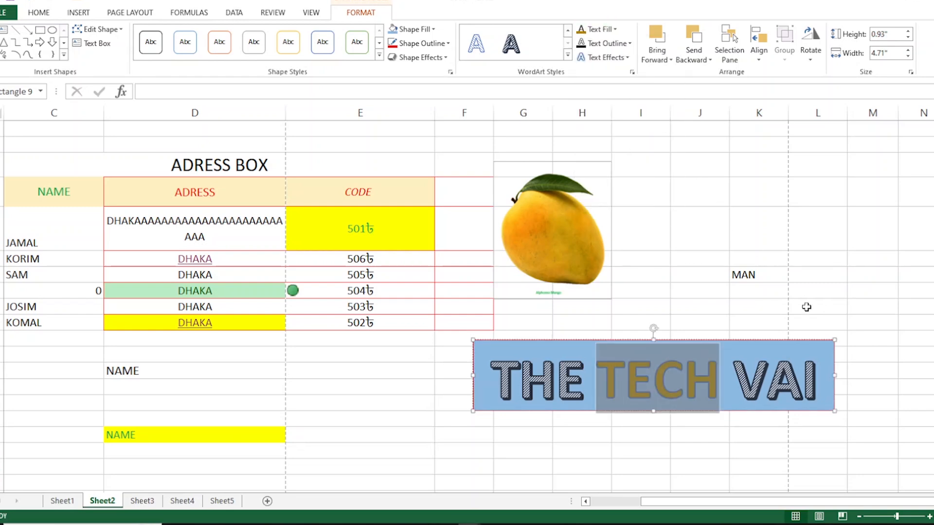
Add the largest orange glow variation to the word TECH
click(631, 58)
mouse_move(630, 134)
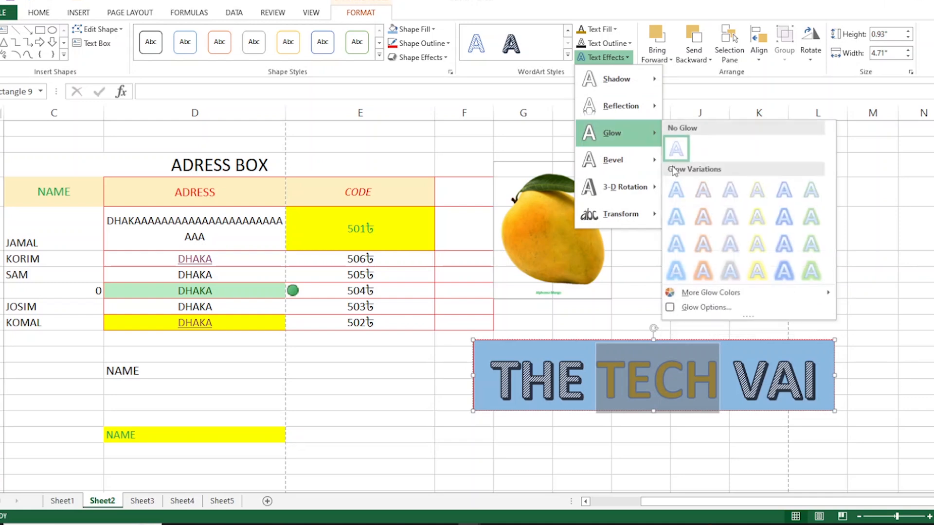
click(703, 272)
Set the text outline of the word VAI to standard Blue
click(791, 372)
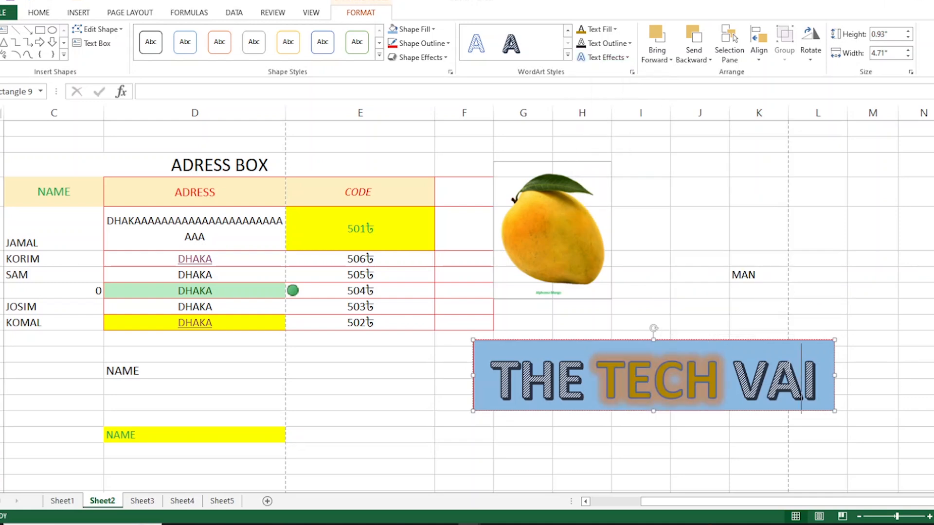
click(607, 43)
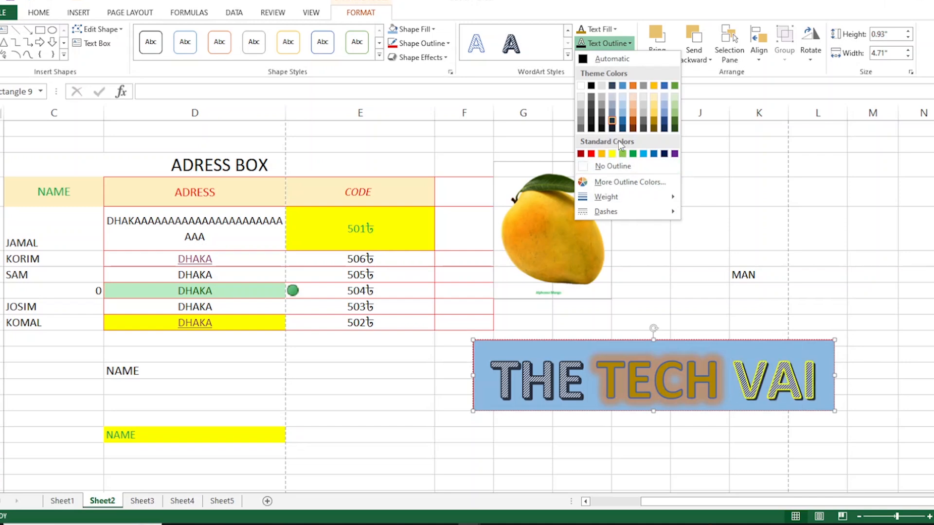
click(655, 154)
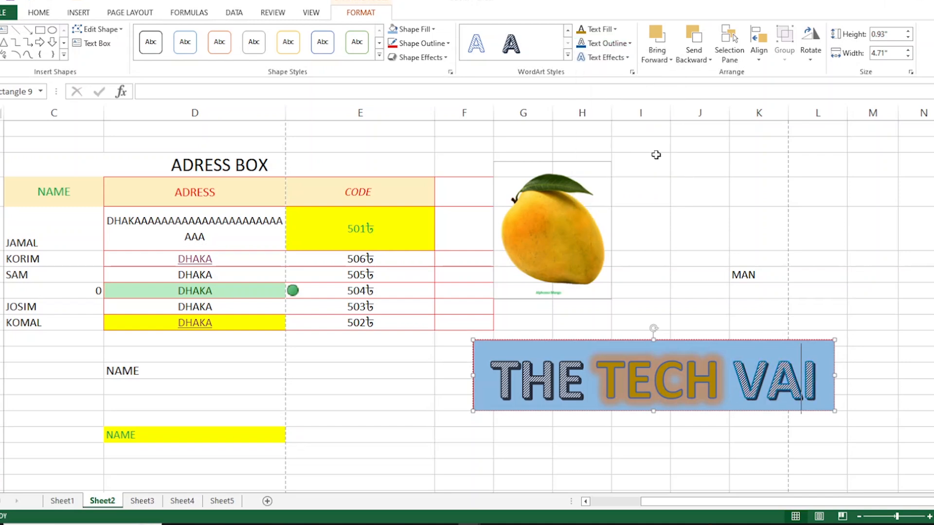
click(823, 374)
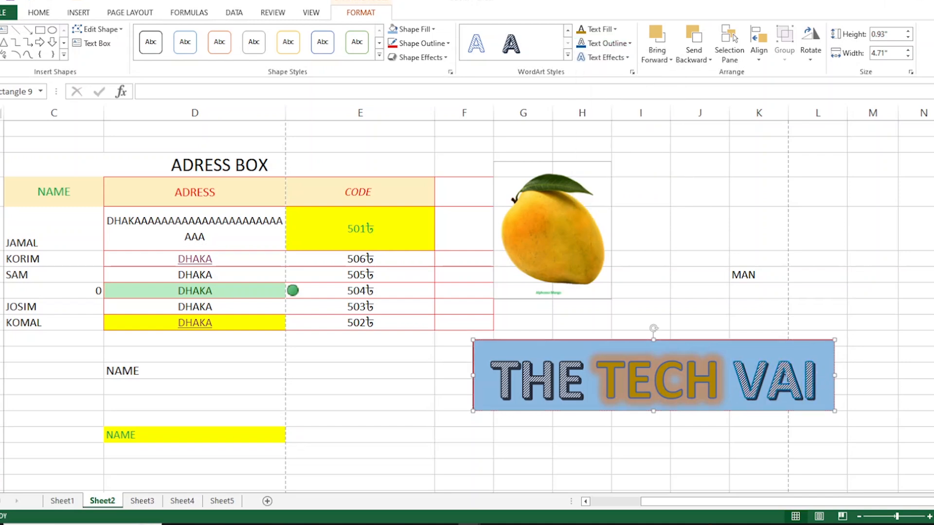
Apply a parallel 3-D rotation that slants the whole THE TECH VAI WordArt text upward to the right
triple_click(785, 378)
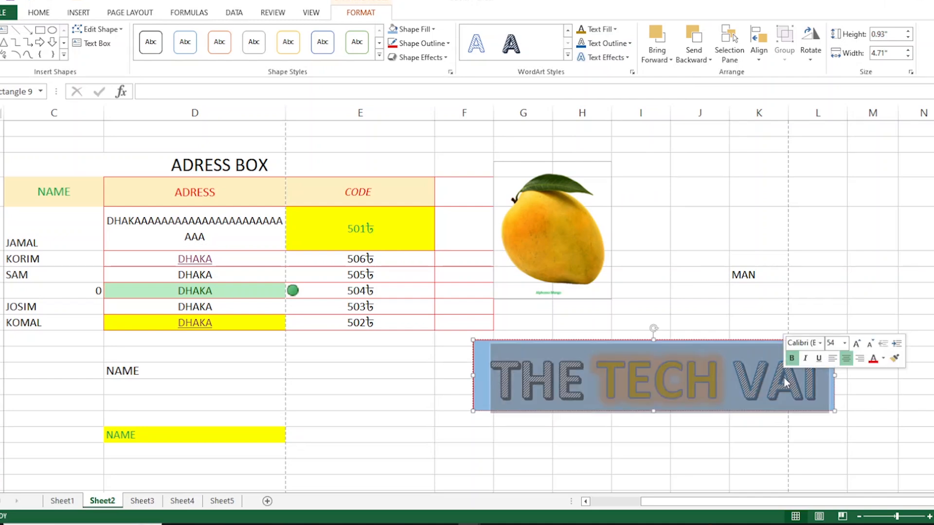
triple_click(785, 378)
double_click(785, 378)
double_click(784, 378)
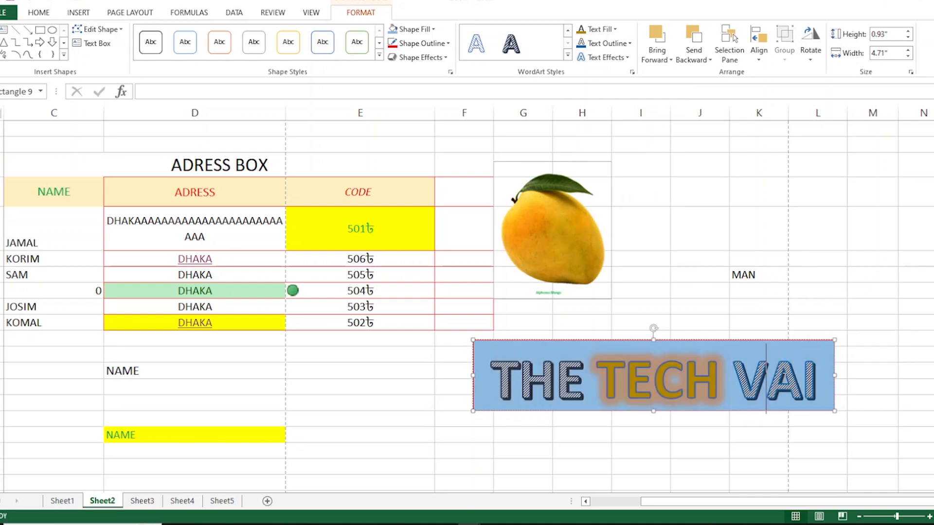
triple_click(784, 378)
click(604, 57)
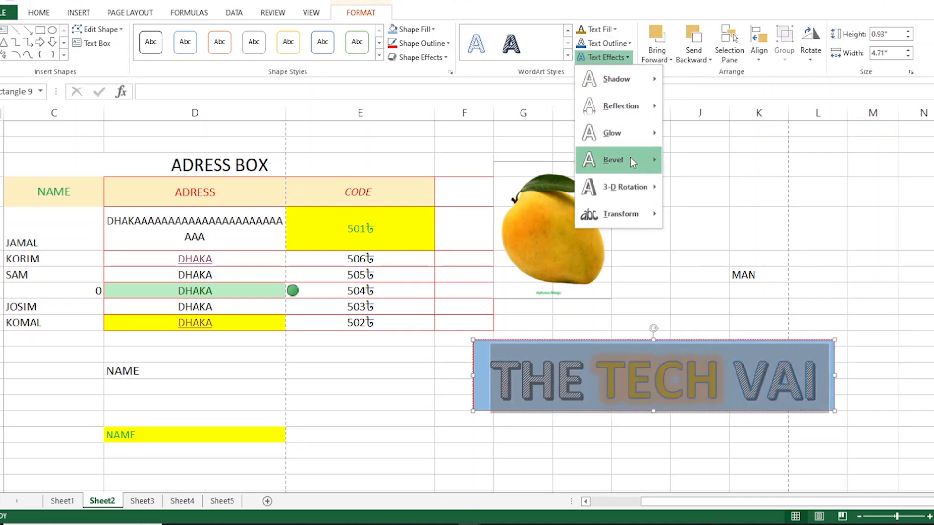
mouse_move(632, 189)
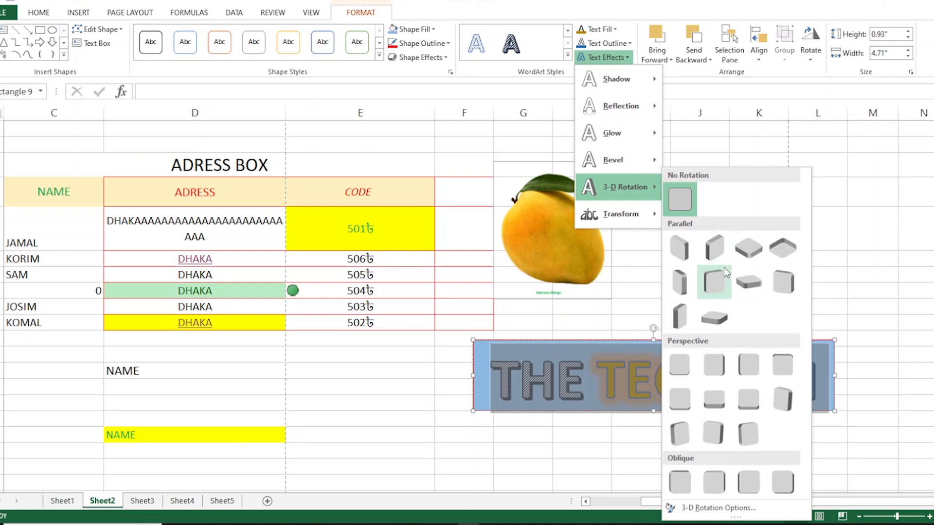
click(691, 323)
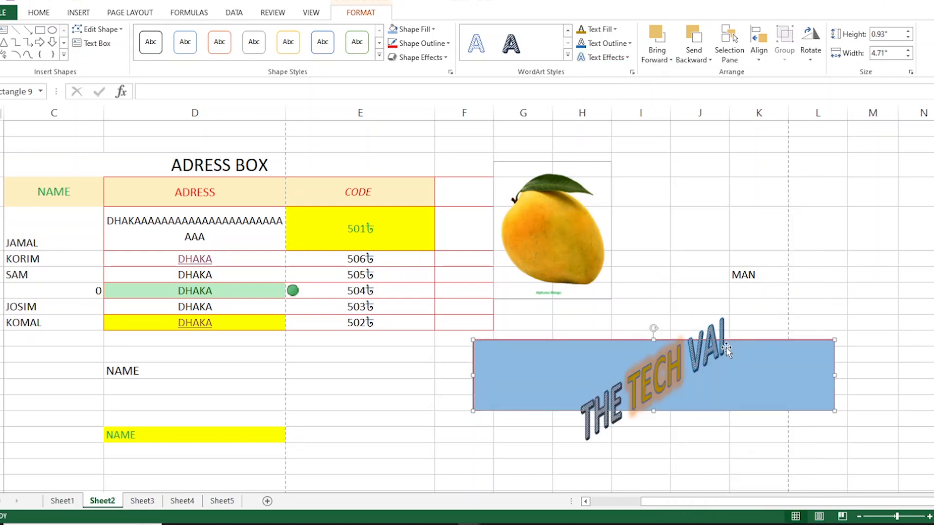
Apply a warp transform from the text effects to the THE TECH VAI WordArt
click(628, 55)
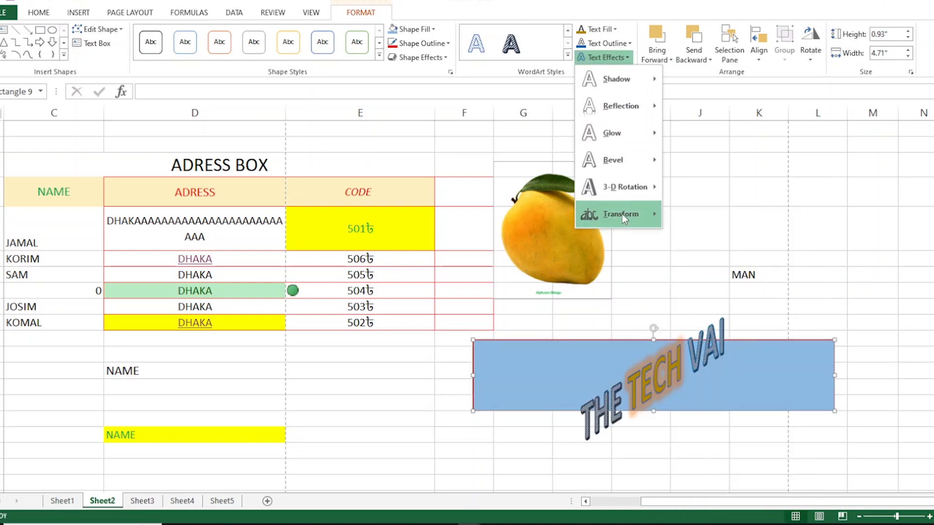
mouse_move(632, 218)
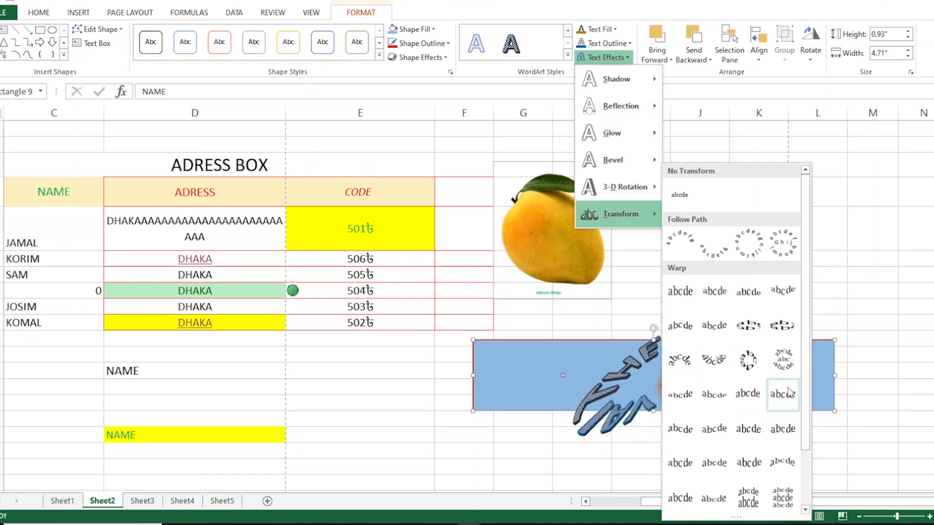
click(755, 438)
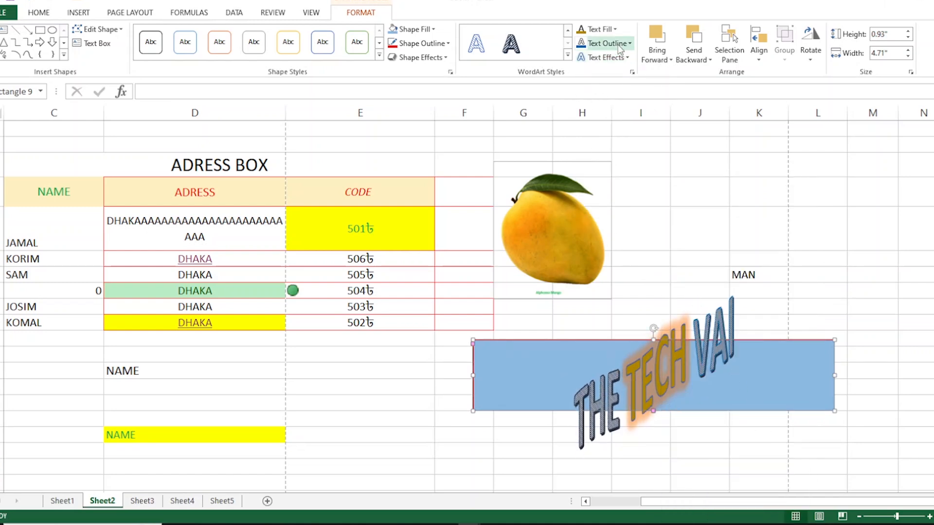
click(606, 43)
click(643, 350)
Delete the ribbon screenshot picture that covers the shapes on Sheet4
click(226, 502)
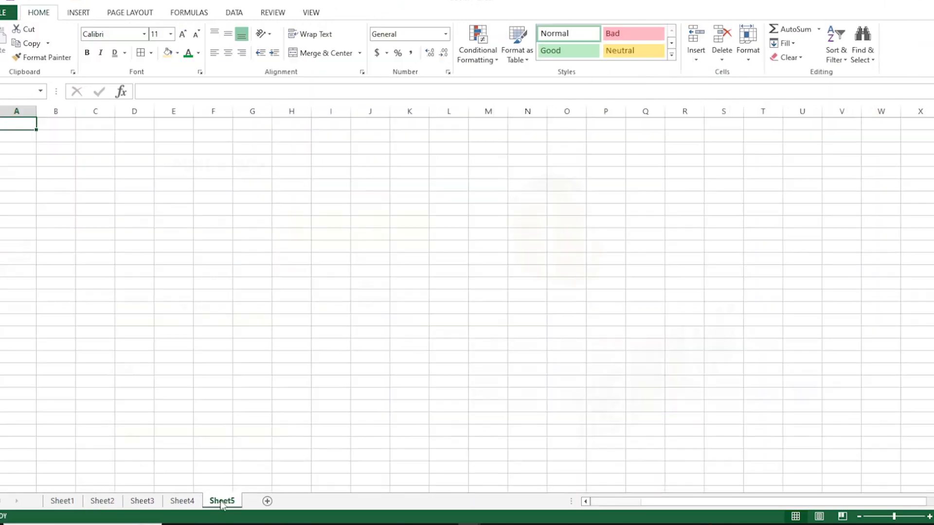
click(182, 502)
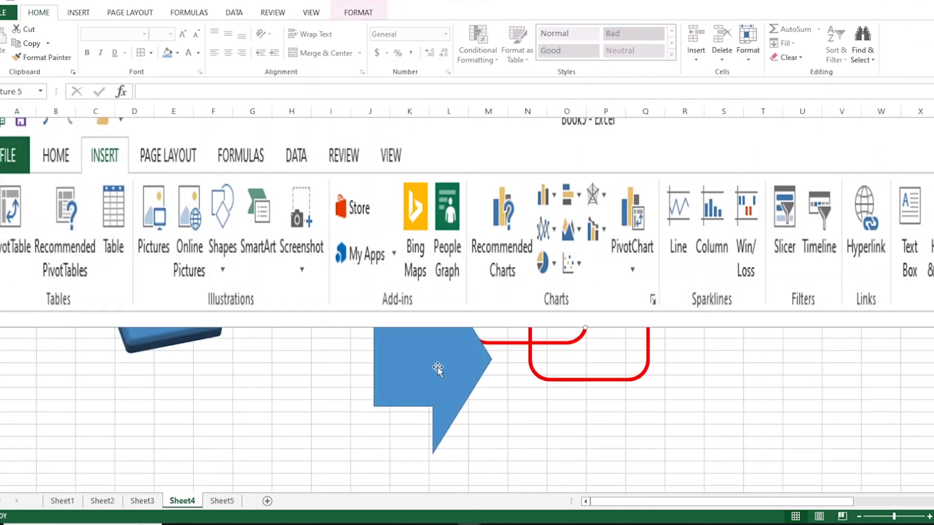
drag(456, 170, 456, 176)
key(Delete)
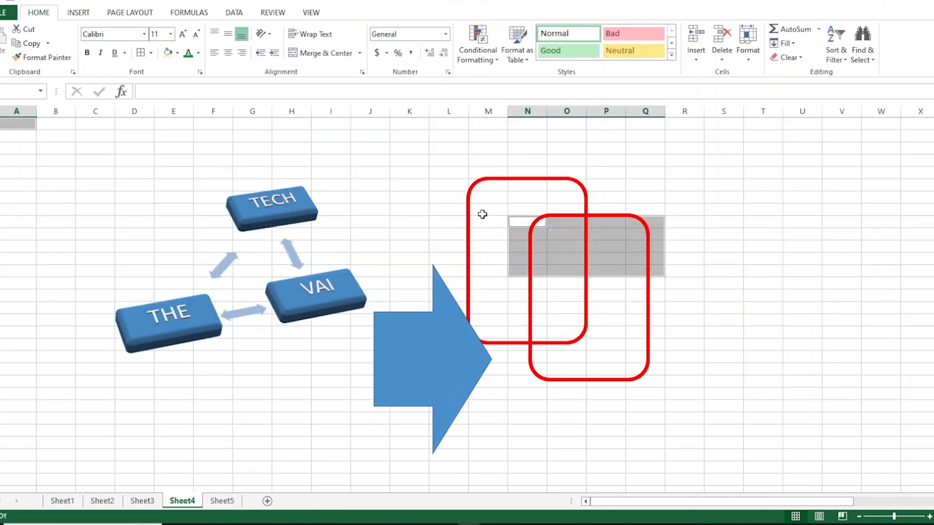
Move the THE TECH VAI SmartArt diagram down about 13 rows and select an empty column H cell above it
click(86, 13)
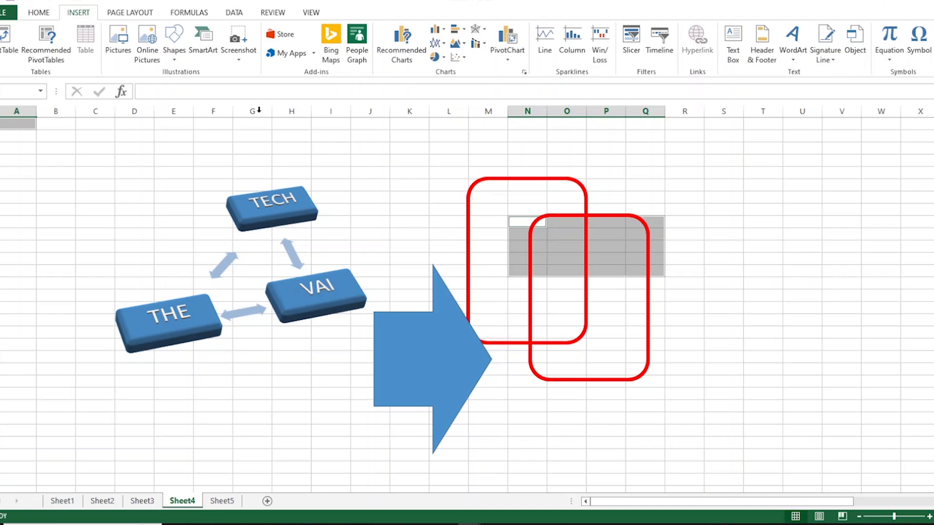
click(263, 207)
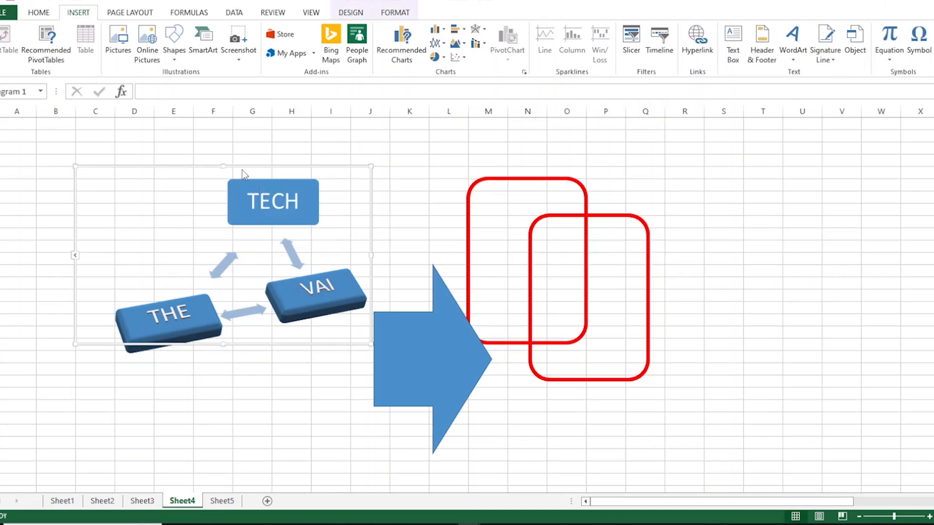
drag(243, 168, 247, 324)
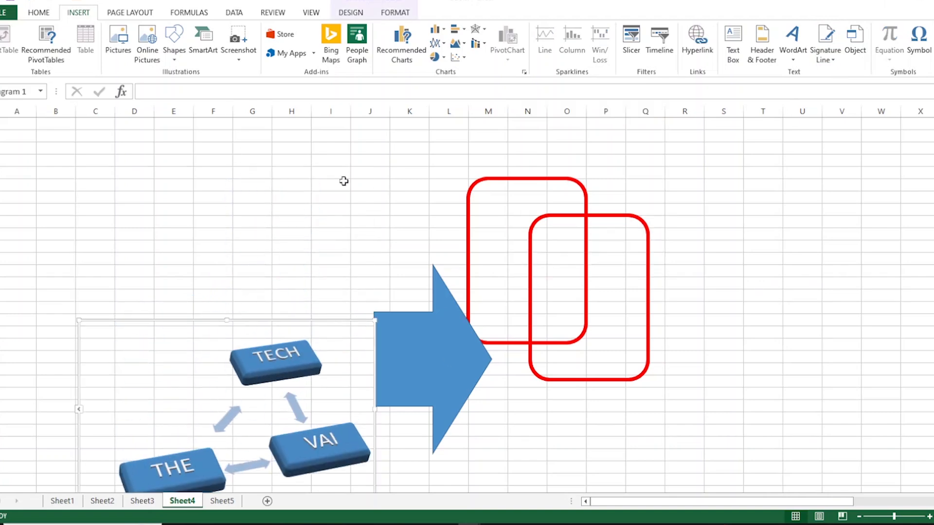
click(283, 208)
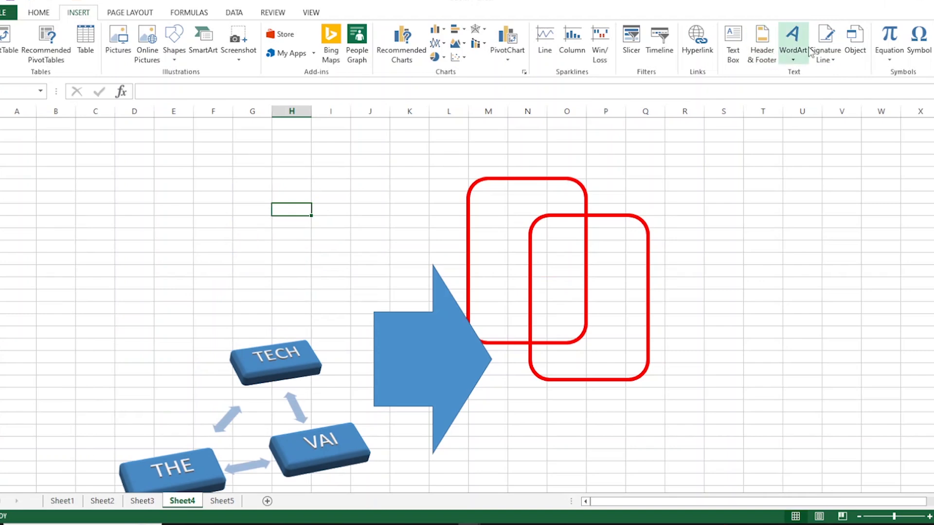
Insert a Microsoft Office signature line with THE TECH VAI as suggested signer, title and e-mail, and move it two columns left
click(825, 59)
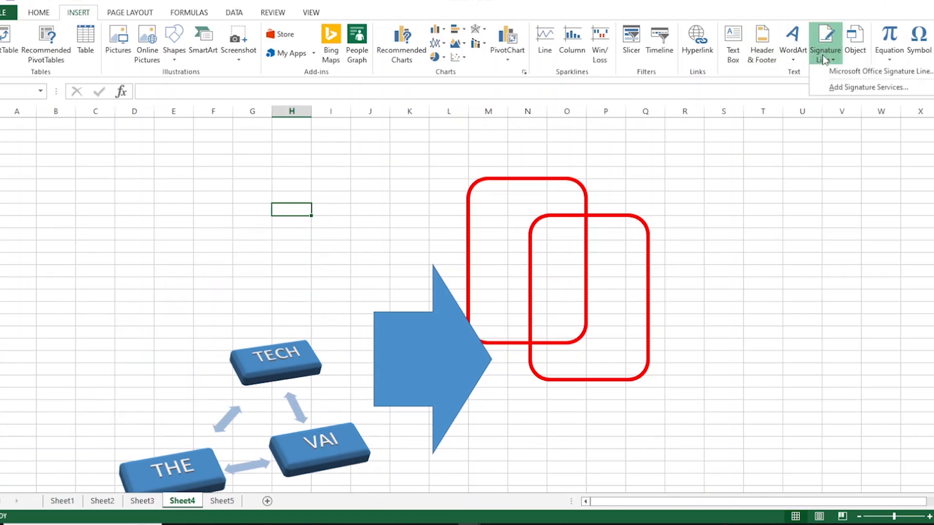
click(839, 91)
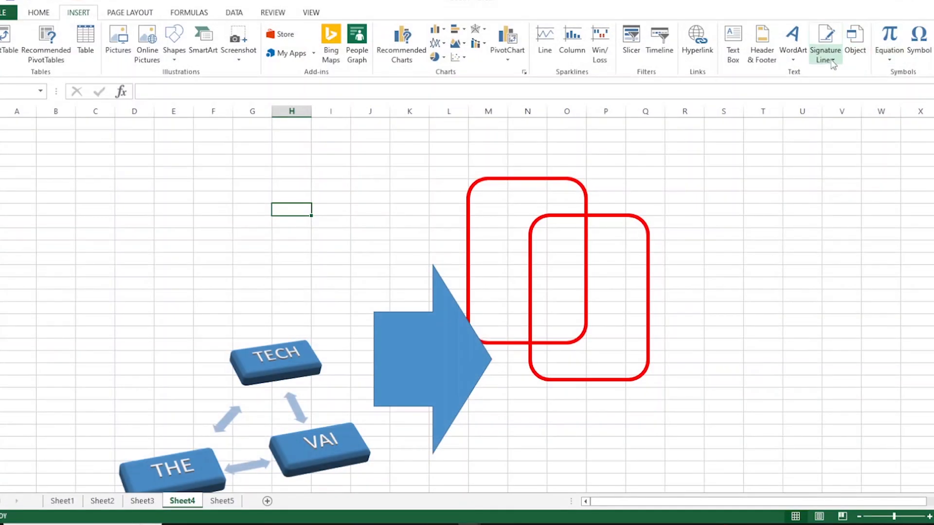
click(827, 54)
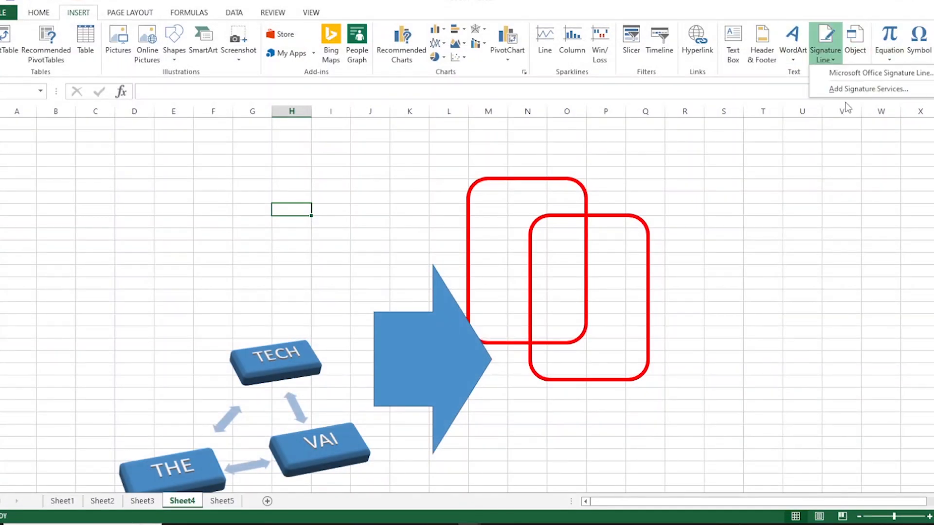
click(844, 75)
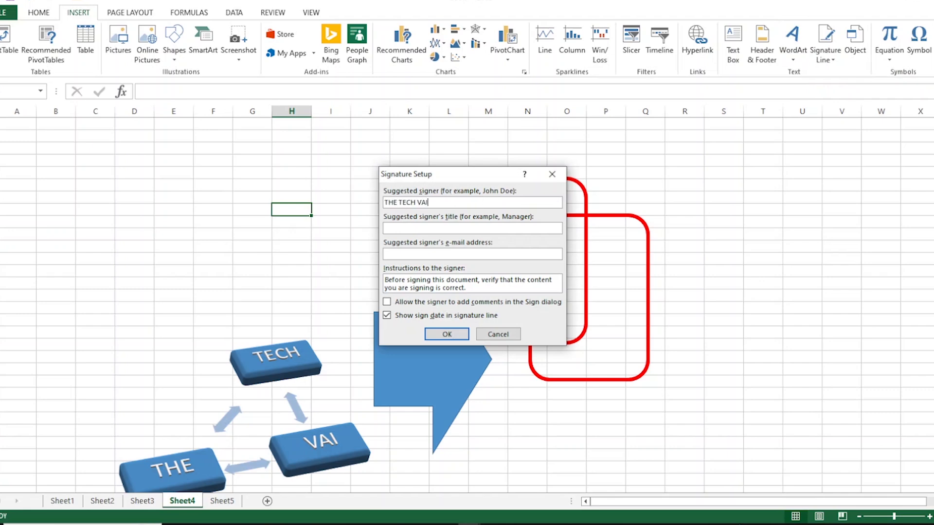
drag(448, 204, 390, 201)
key(ctrl+c)
click(433, 227)
key(ctrl+v)
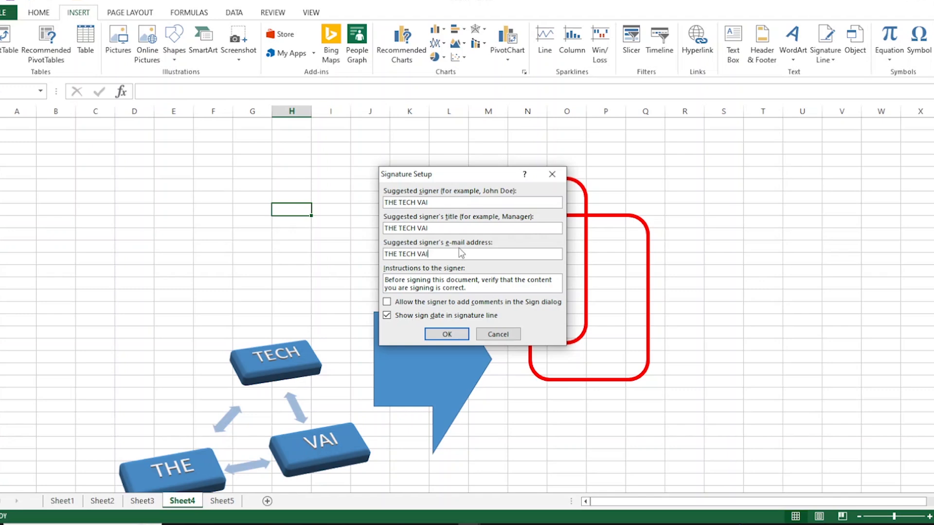
click(450, 334)
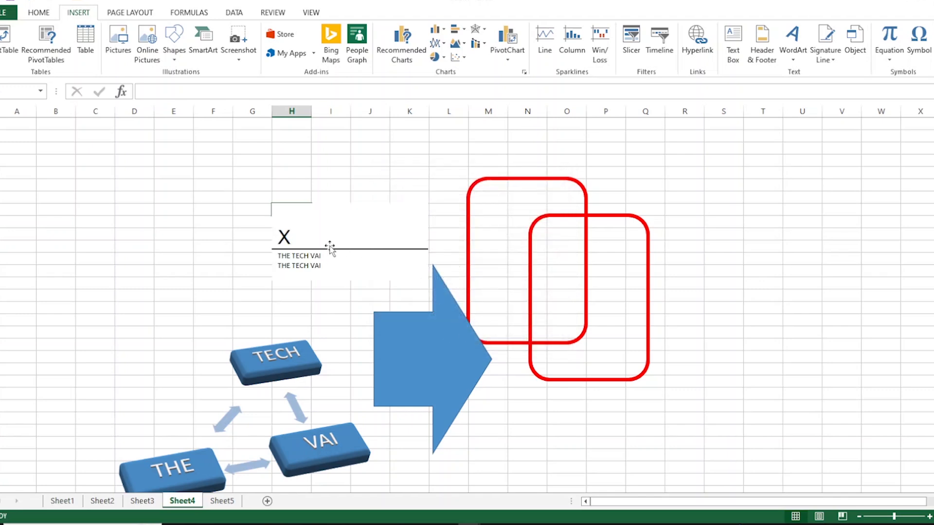
click(294, 241)
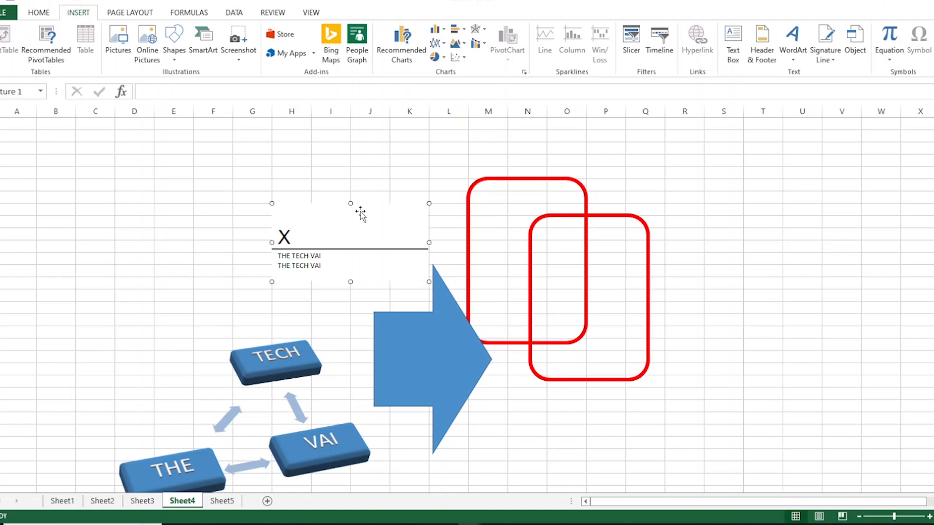
mouse_move(351, 204)
mouse_down()
mouse_move(350, 215)
mouse_move(255, 203)
mouse_up()
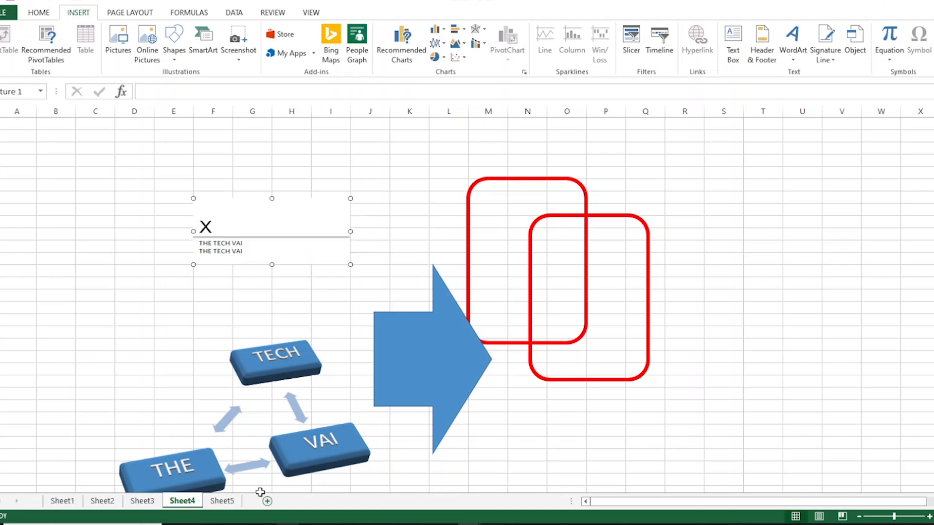
On Sheet5, look over the object types that can be embedded, without inserting one
click(222, 501)
click(855, 41)
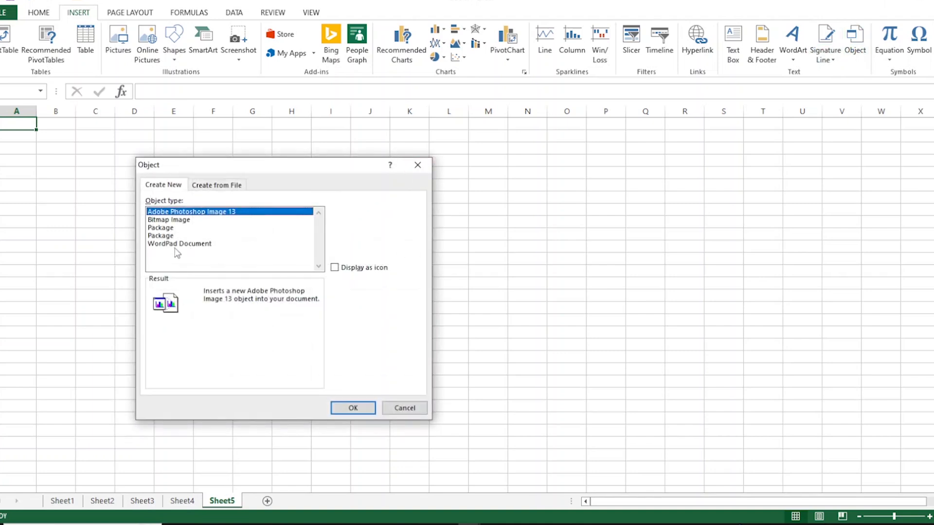
click(402, 412)
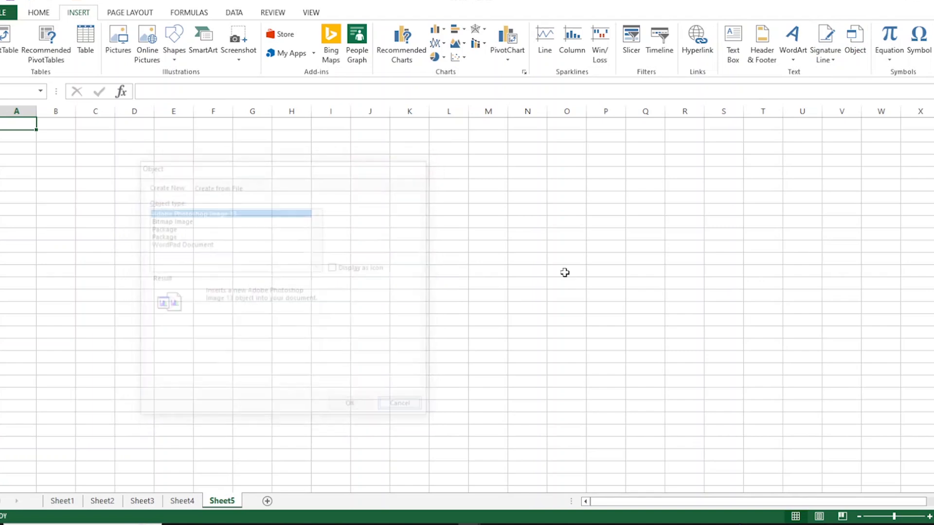
Insert the built-in Binomial Theorem equation on Sheet5 and widen its text box on both sides
click(891, 61)
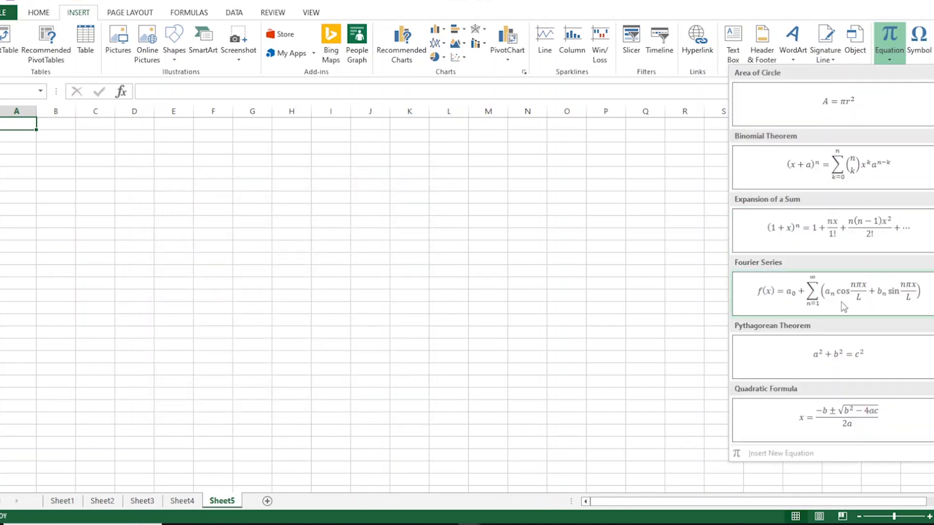
scroll(837, 292, down, 3)
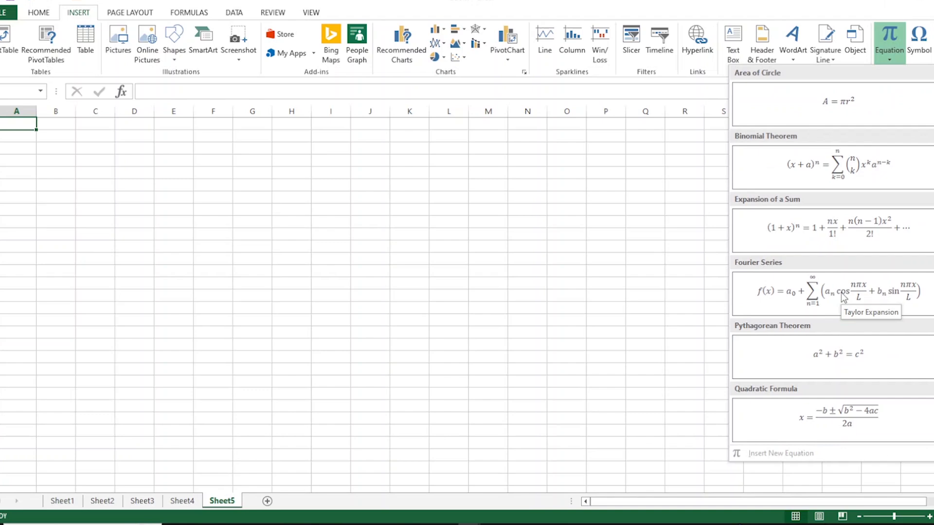
click(838, 168)
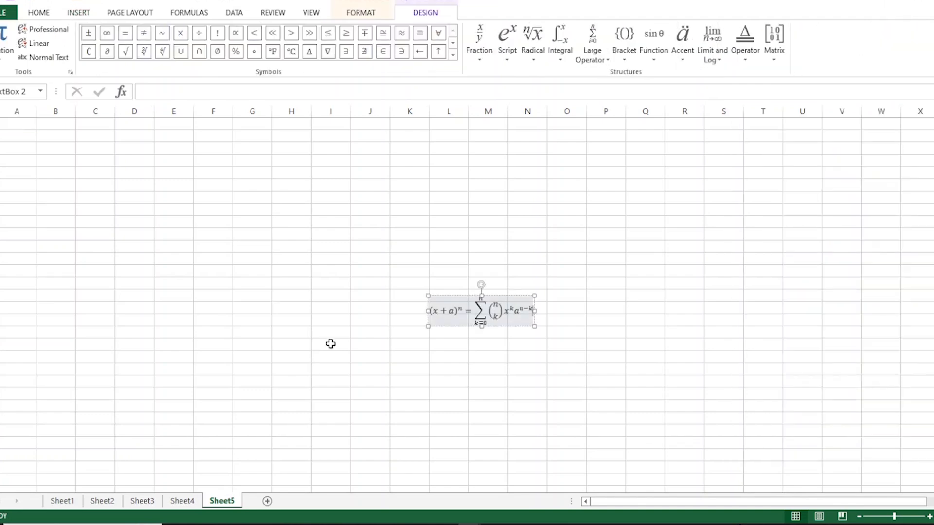
drag(428, 296, 285, 208)
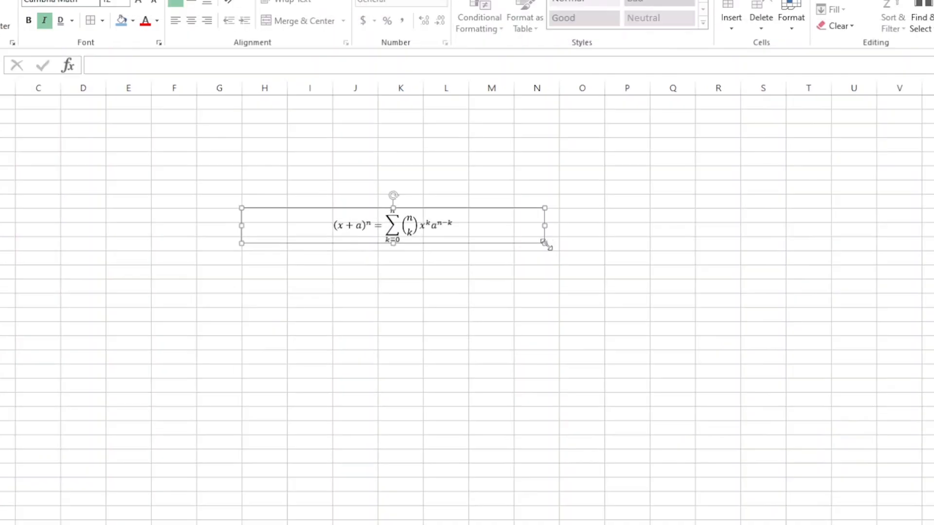
drag(546, 244, 651, 243)
Replace x + a inside the equation's parentheses with A2
scroll(563, 348, up, 6)
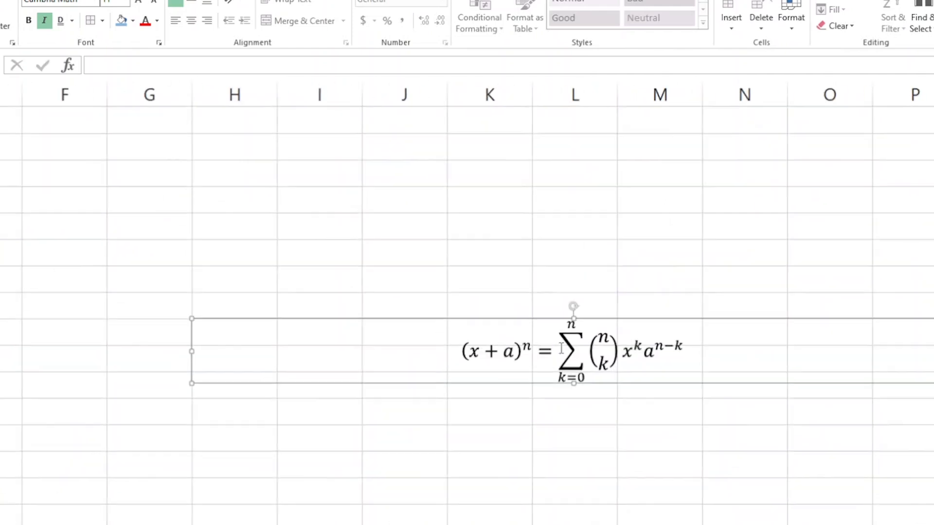
click(519, 358)
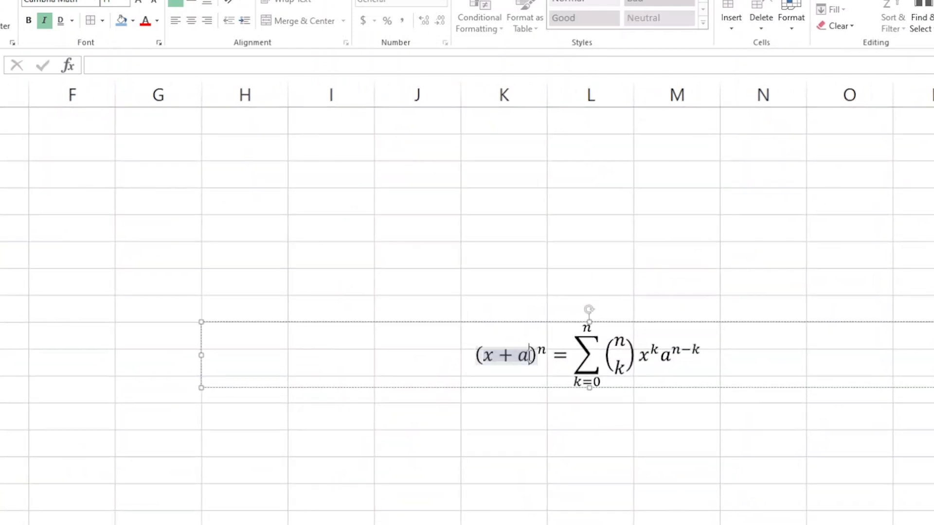
key(BackSpace)
key(BackSpace)
key(BackSpace)
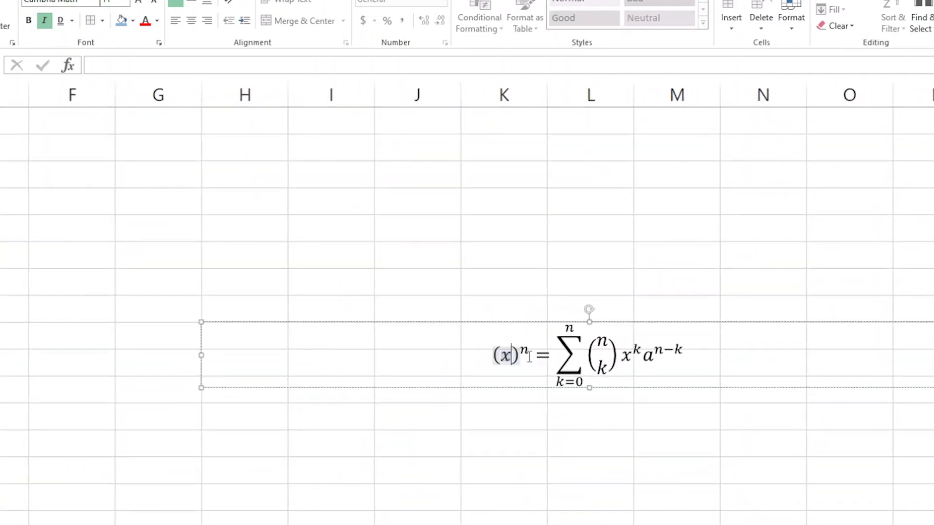
text(A2)
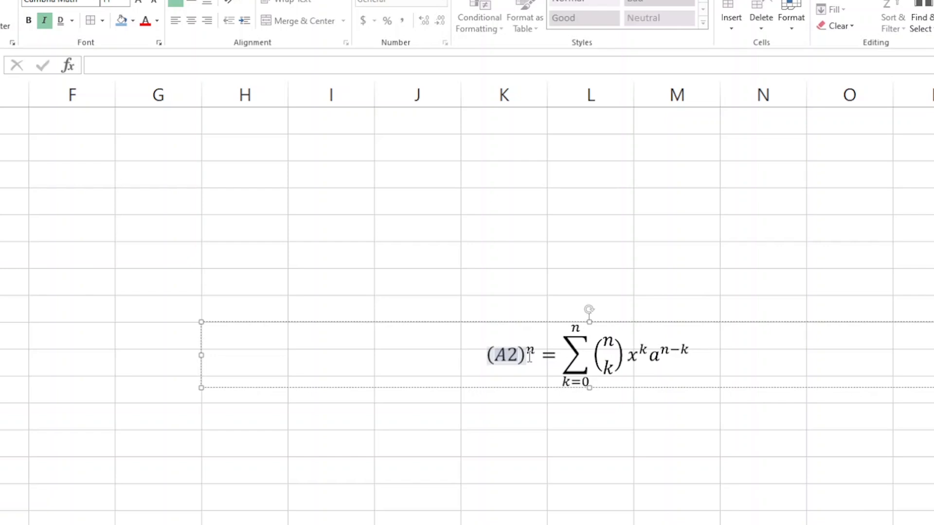
Change the expression inside the equation's parentheses to A +
text(+B)
key(BackSpace)
key(BackSpace)
key(BackSpace)
text(+B)
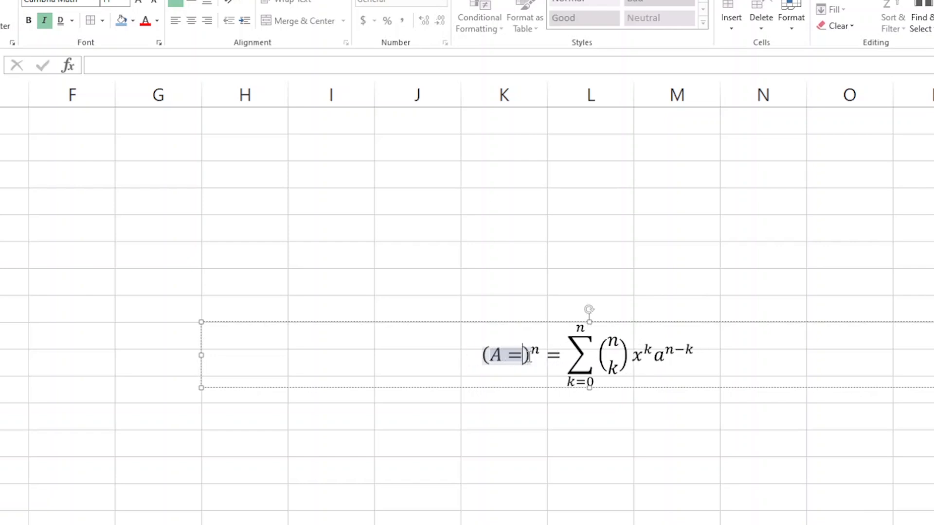
key(BackSpace)
key(BackSpace)
text(+B)
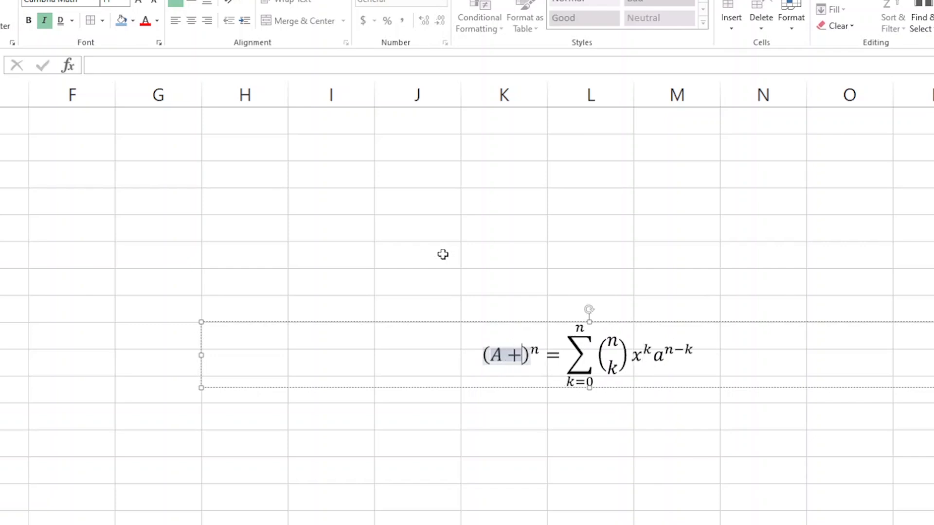
Complete the expression inside the equation's parentheses as A + B and move the equation box up and left, centred on column G
click(590, 321)
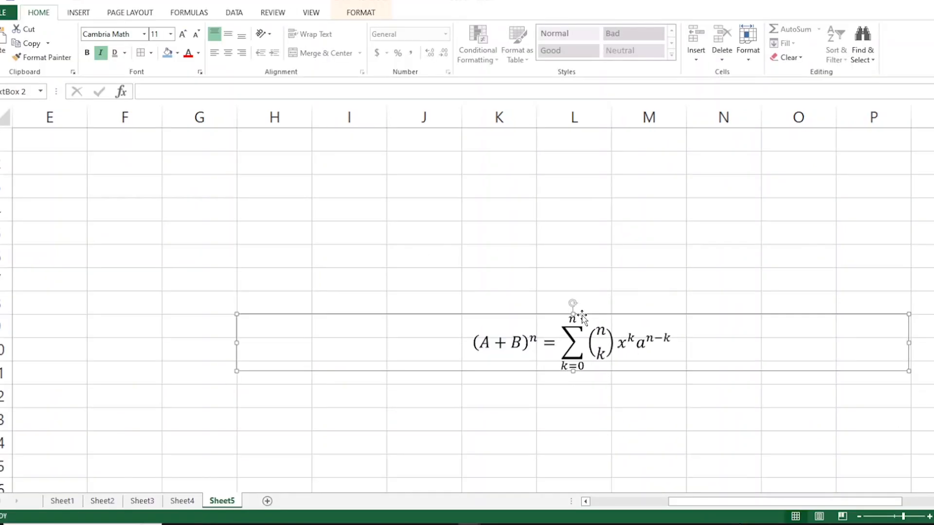
drag(583, 316, 220, 171)
click(89, 13)
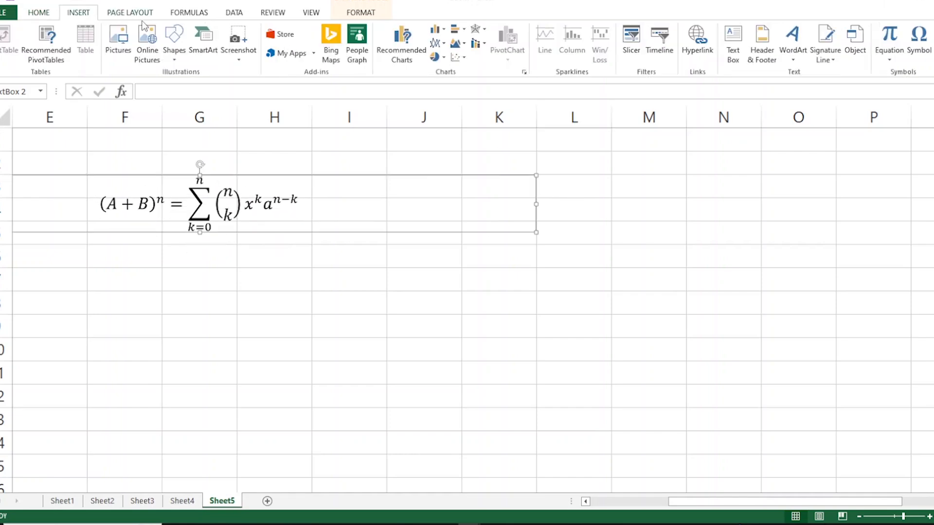
click(917, 62)
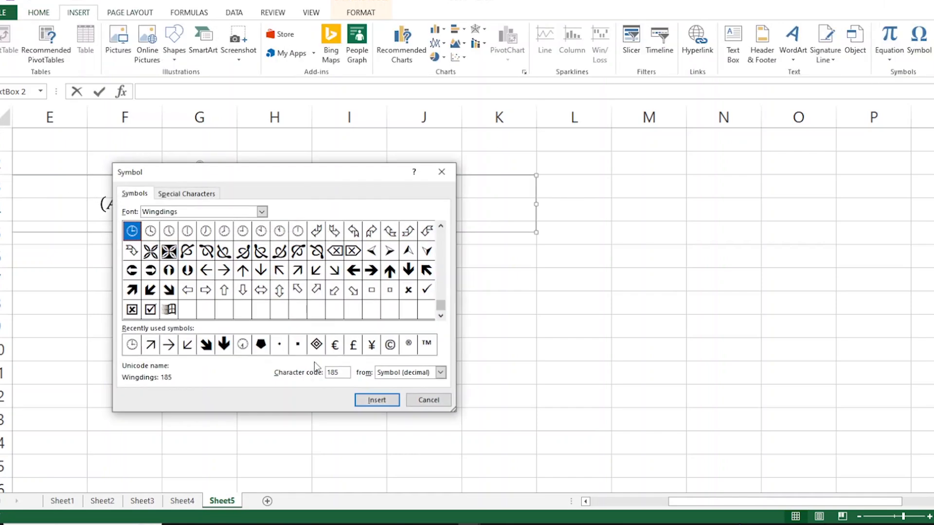
click(414, 400)
On Sheet4, open the Symbol dialog for the empty column R cell beside the red rounded rectangles and set the symbol font to Wingdings 3
click(181, 502)
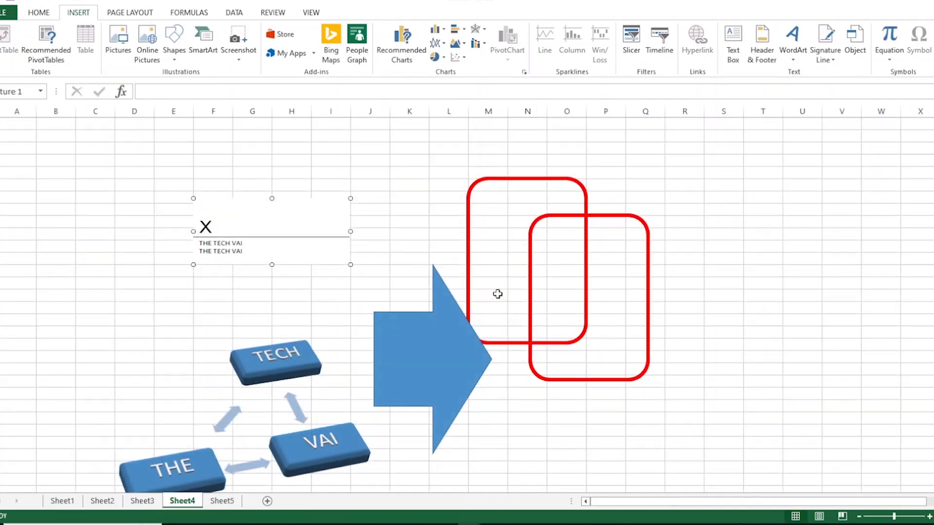
click(807, 246)
click(702, 196)
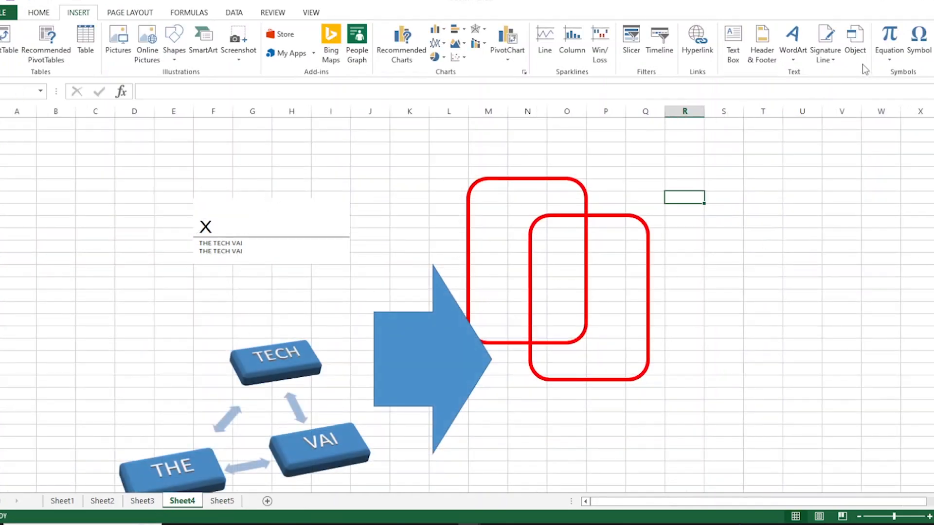
click(918, 44)
drag(310, 179, 367, 171)
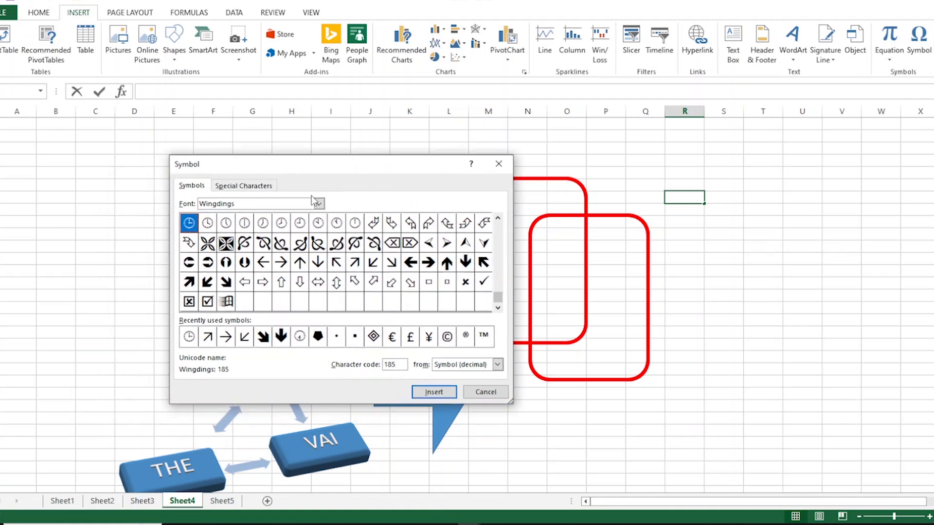
click(319, 204)
scroll(292, 250, down, 5)
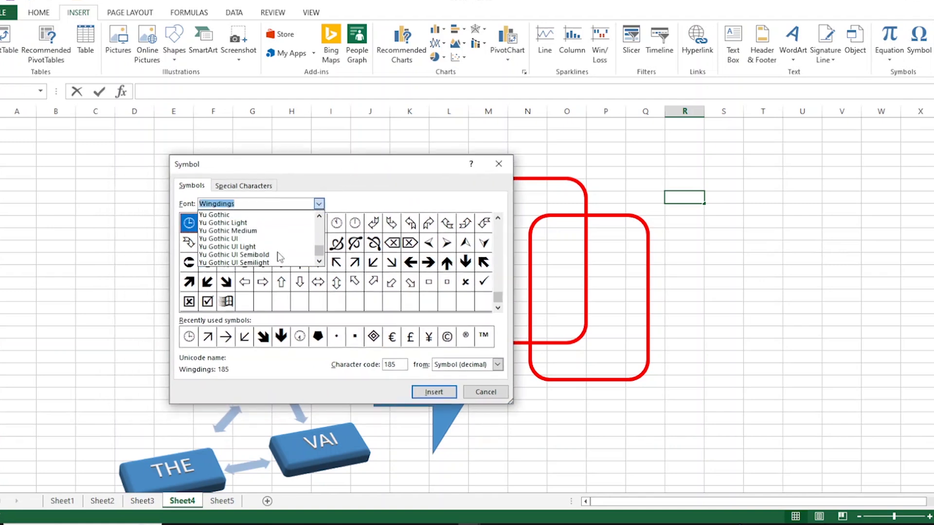
scroll(275, 259, up, 5)
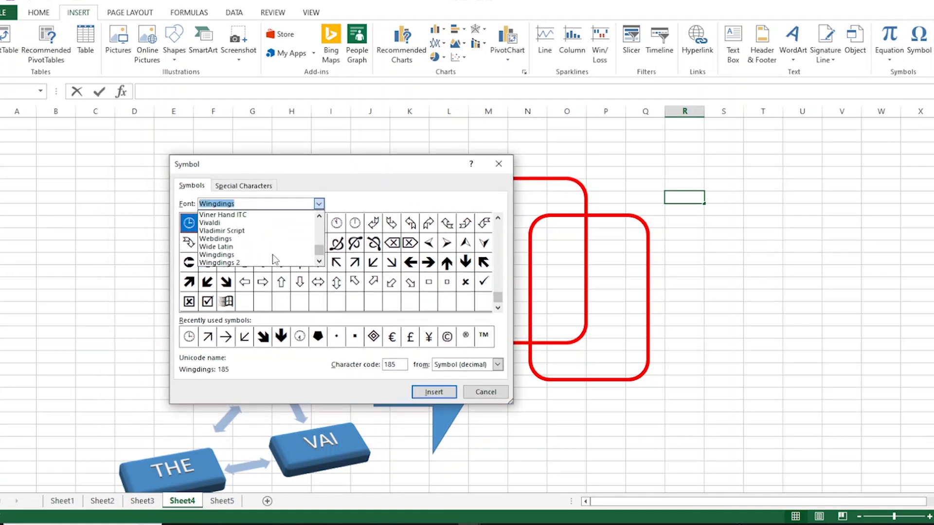
scroll(275, 258, down, 1)
click(244, 247)
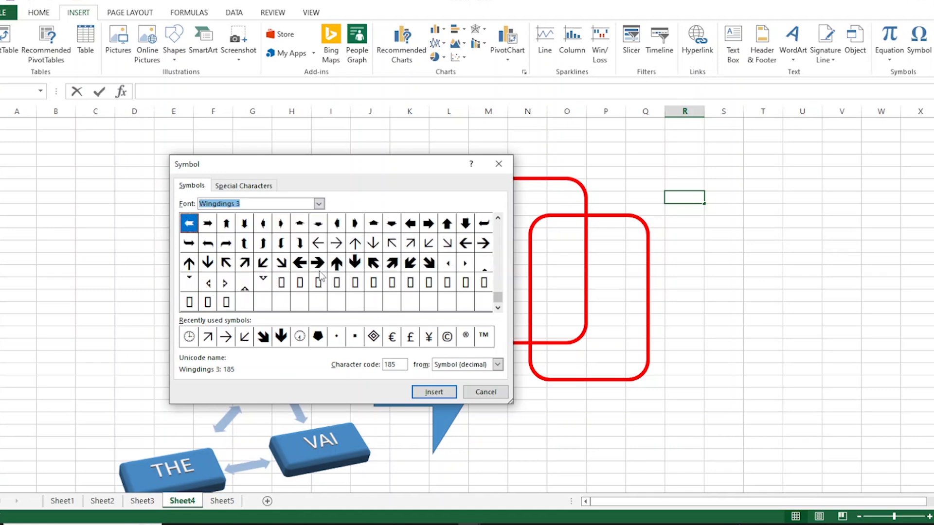
Insert the recently used nested diamond symbol (Wingdings 2, character code 179) twice into the column R cell
click(372, 340)
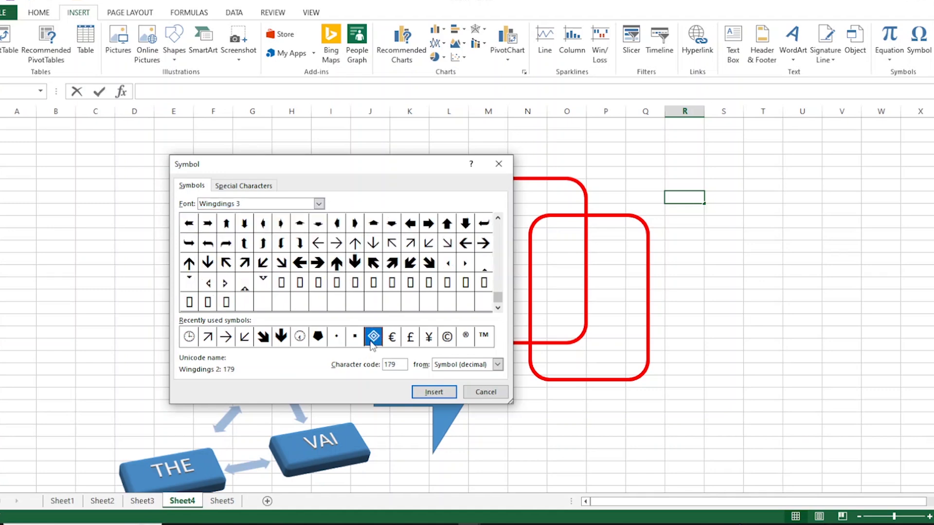
click(432, 391)
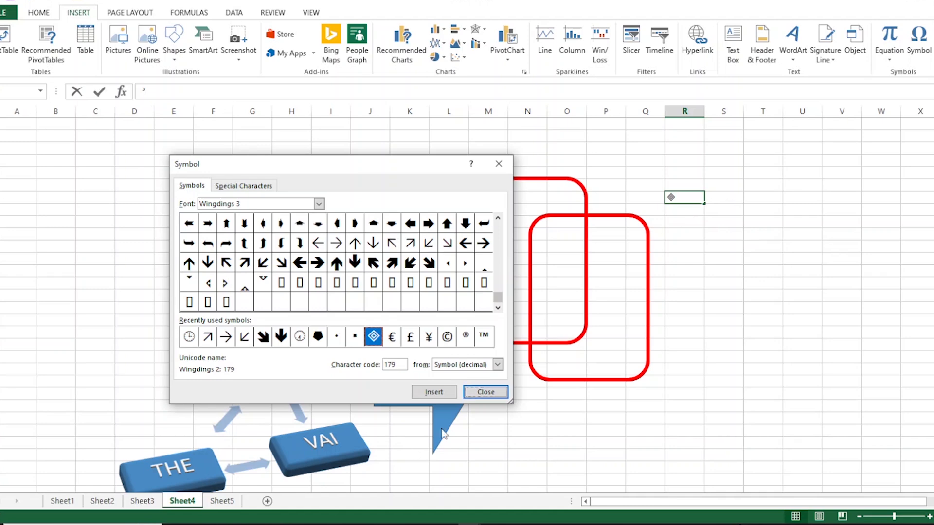
click(435, 393)
click(484, 392)
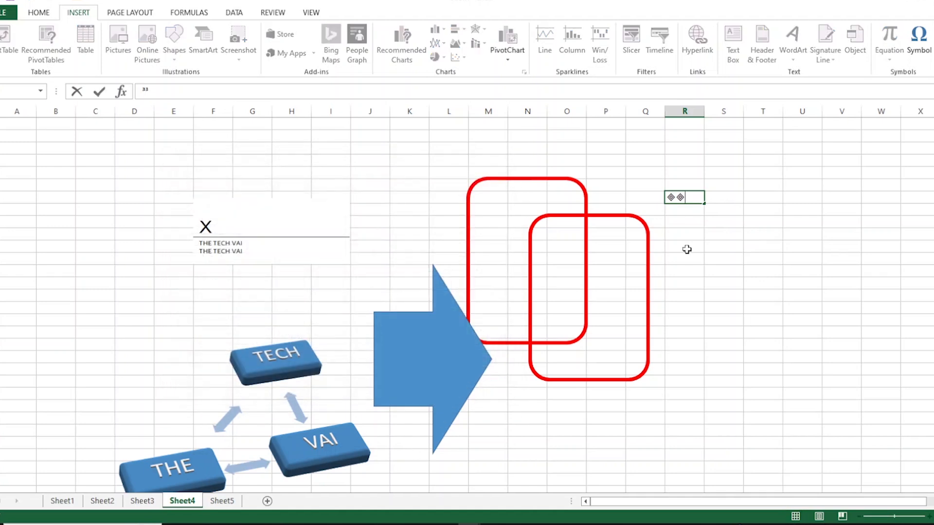
Try to fill the symbol cell in column R down ten rows, and undo the fill
drag(706, 203, 709, 320)
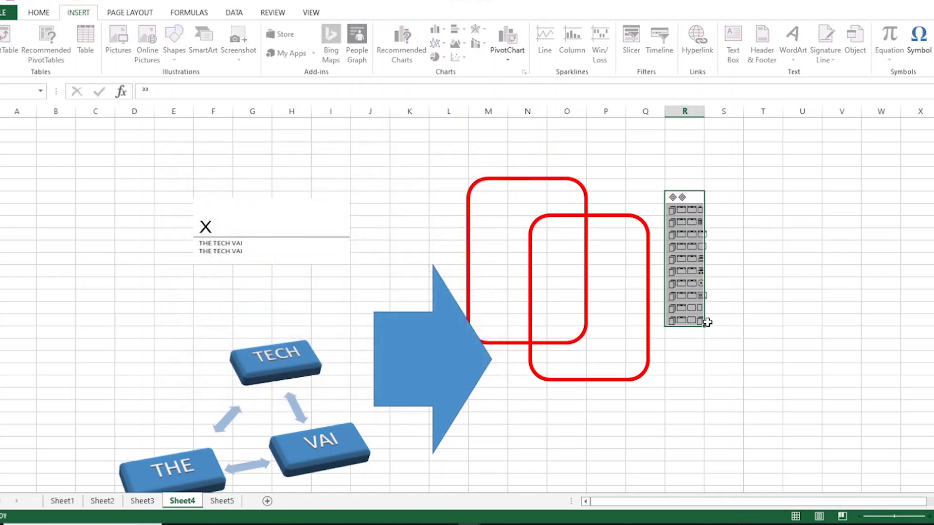
click(698, 199)
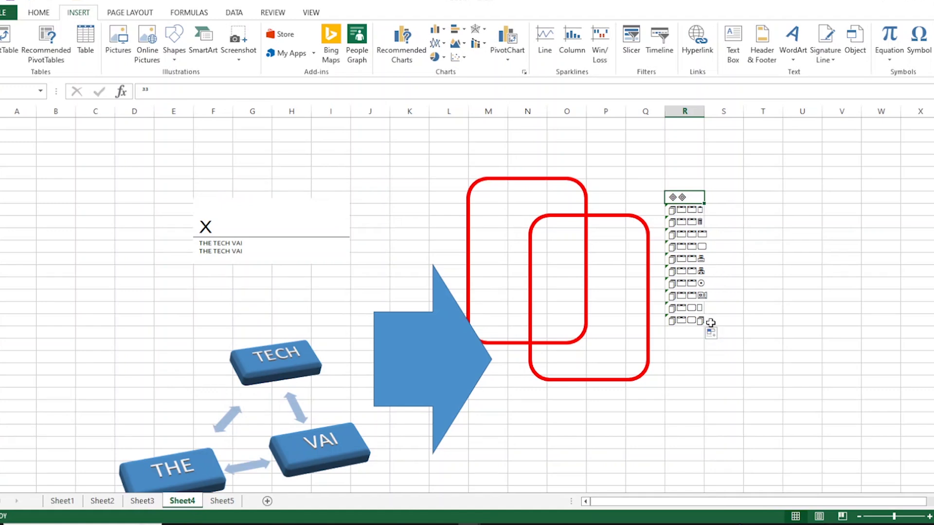
key(ctrl+z)
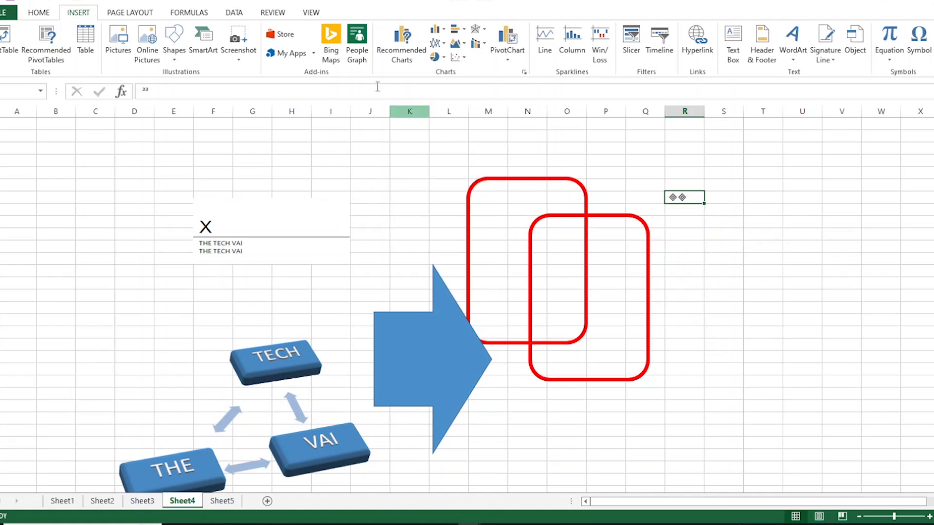